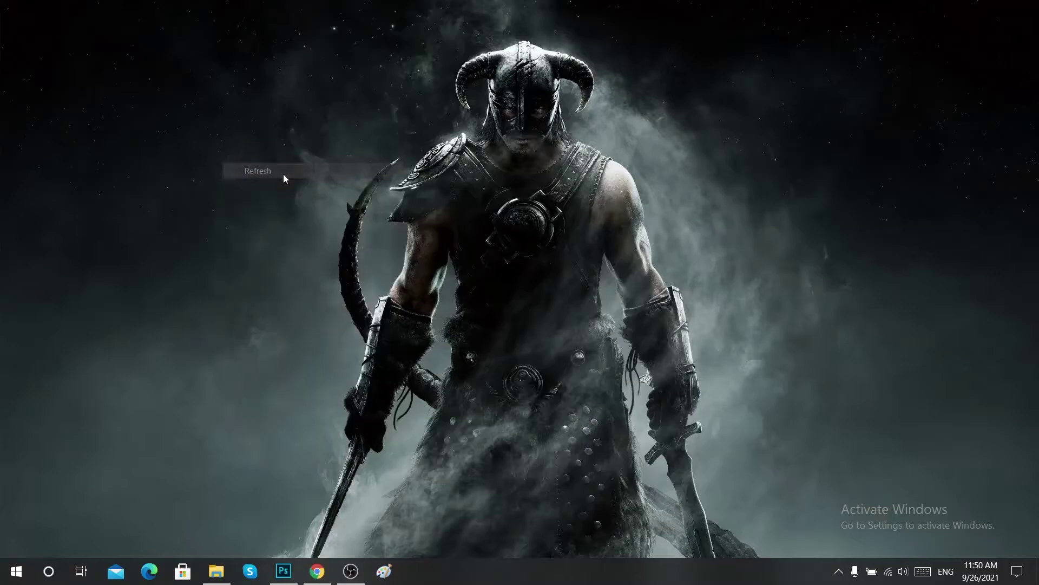
# - Open Photoshop and create a blank 900×900 px document named 'social media post'
pyautogui.click(283, 571)
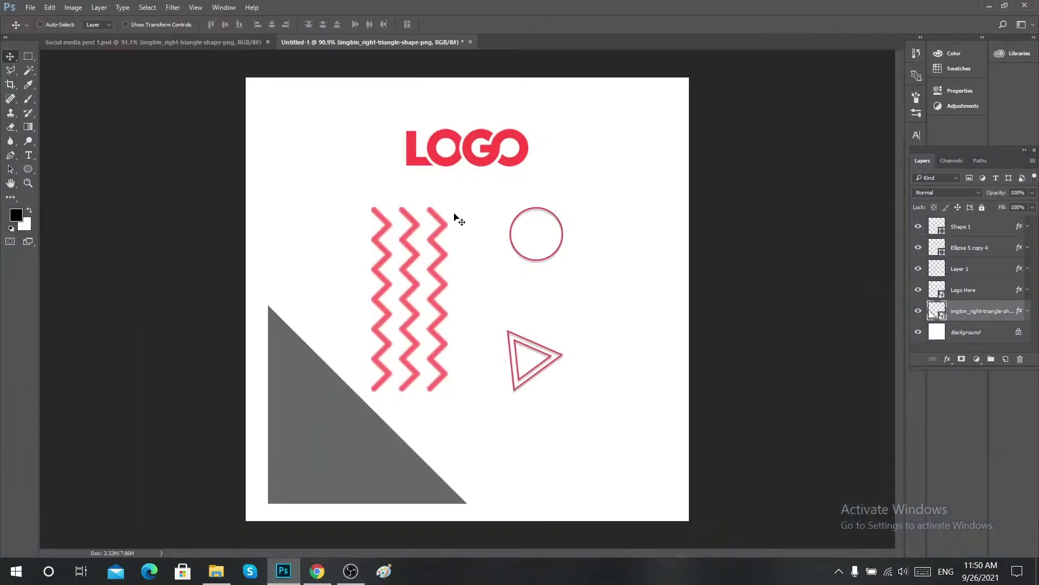
pyautogui.click(28, 7)
pyautogui.click(40, 19)
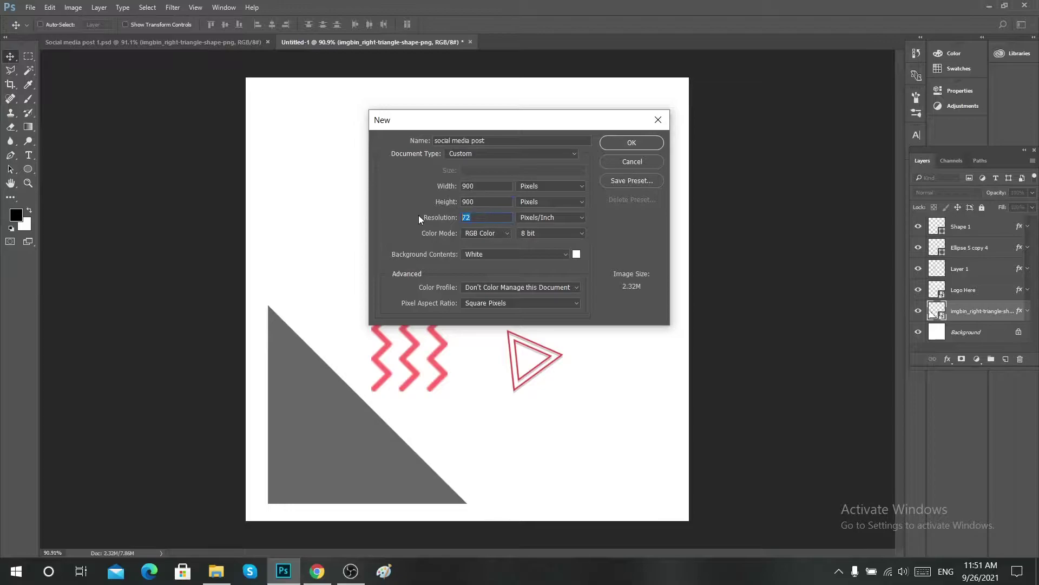
pyautogui.click(625, 143)
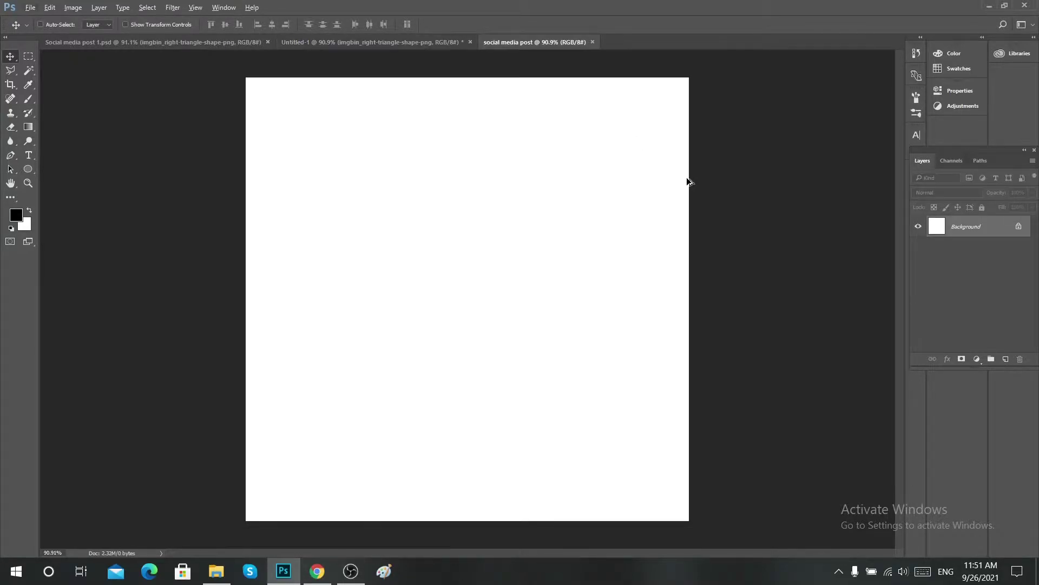
# - Show rulers and place guides along the top, bottom, left and right canvas edges
pyautogui.hotkey('ctrl', 'r')
pyautogui.moveTo(490, 53); pyautogui.dragTo(463, 524)
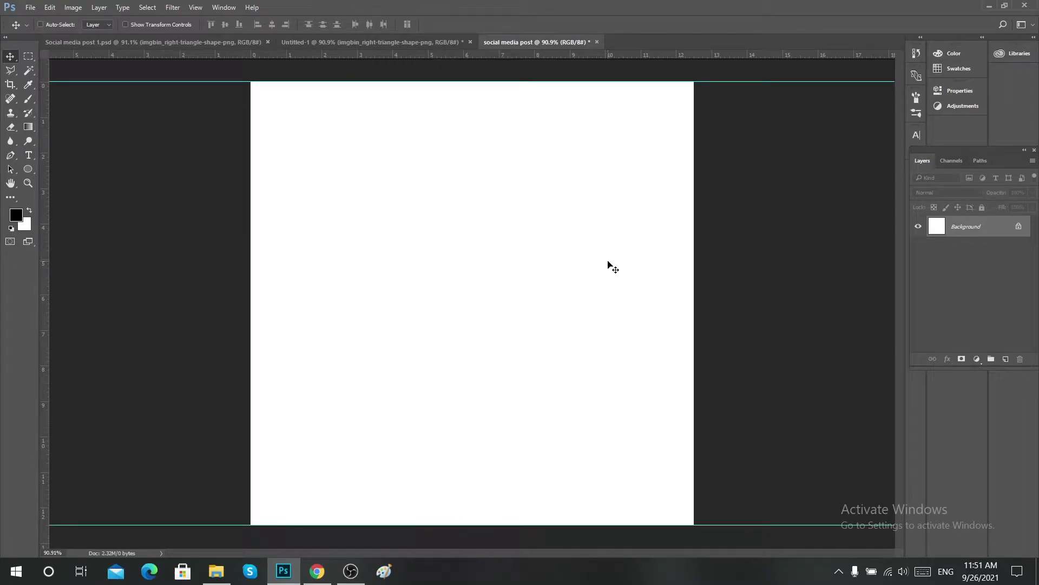
pyautogui.moveTo(43, 222); pyautogui.dragTo(693, 283)
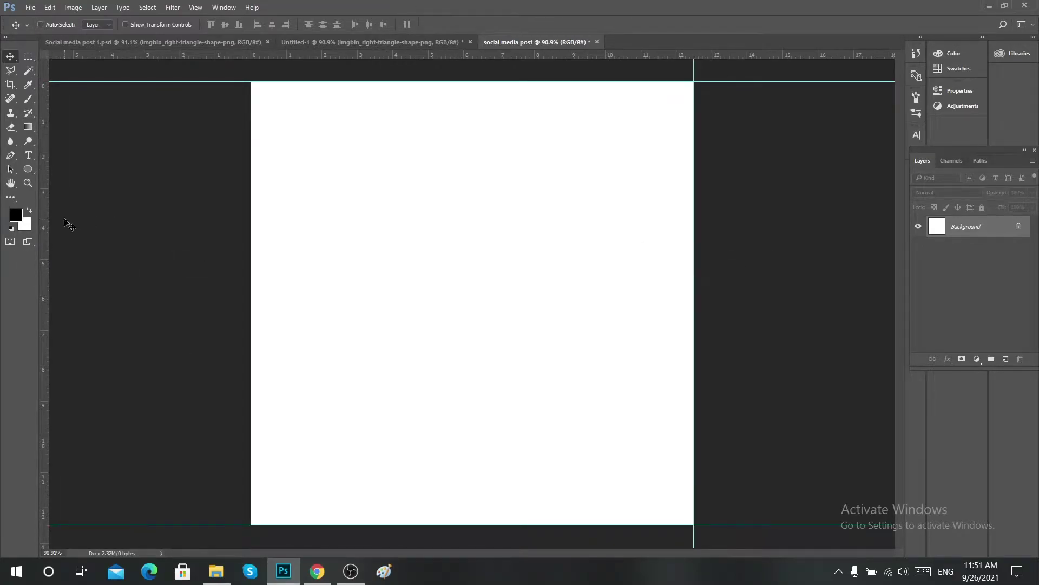
pyautogui.moveTo(43, 227); pyautogui.dragTo(250, 223)
pyautogui.scroll(-1, 382, 220)
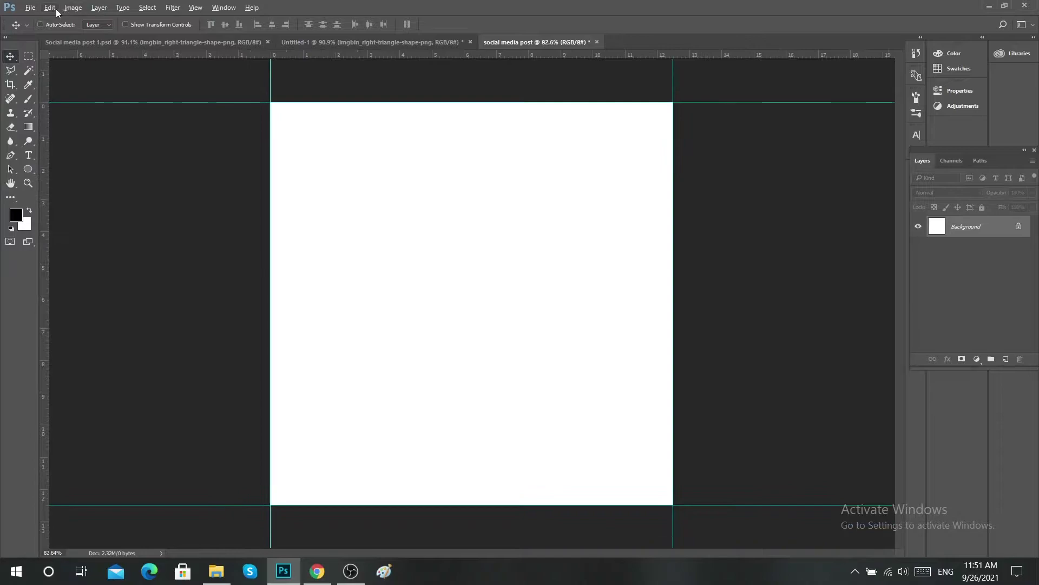
# - Enlarge the canvas to 1000 px, then return to the Untitled-1 design
pyautogui.click(73, 8)
pyautogui.click(96, 118)
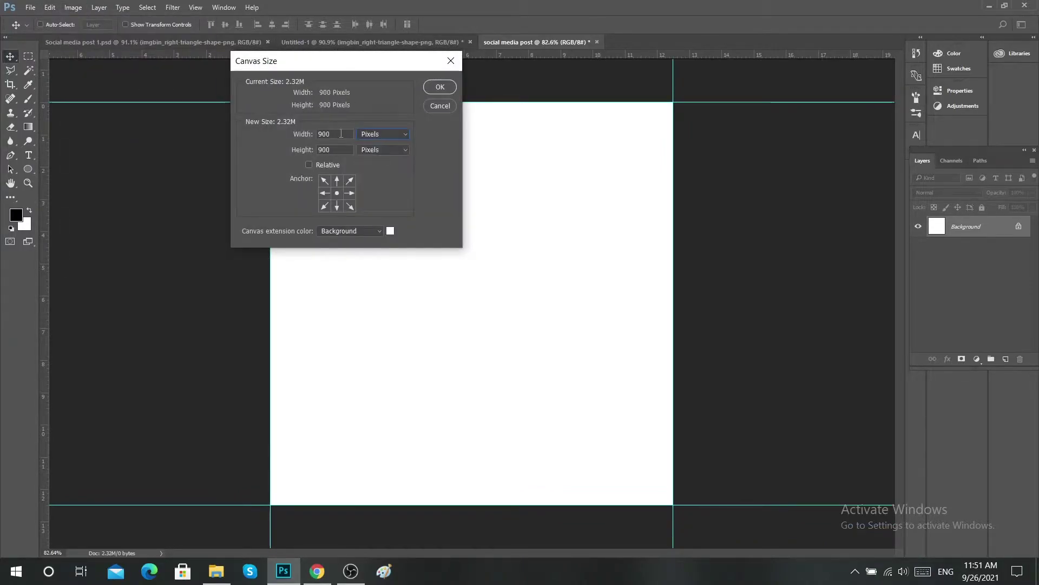
pyautogui.write('10')
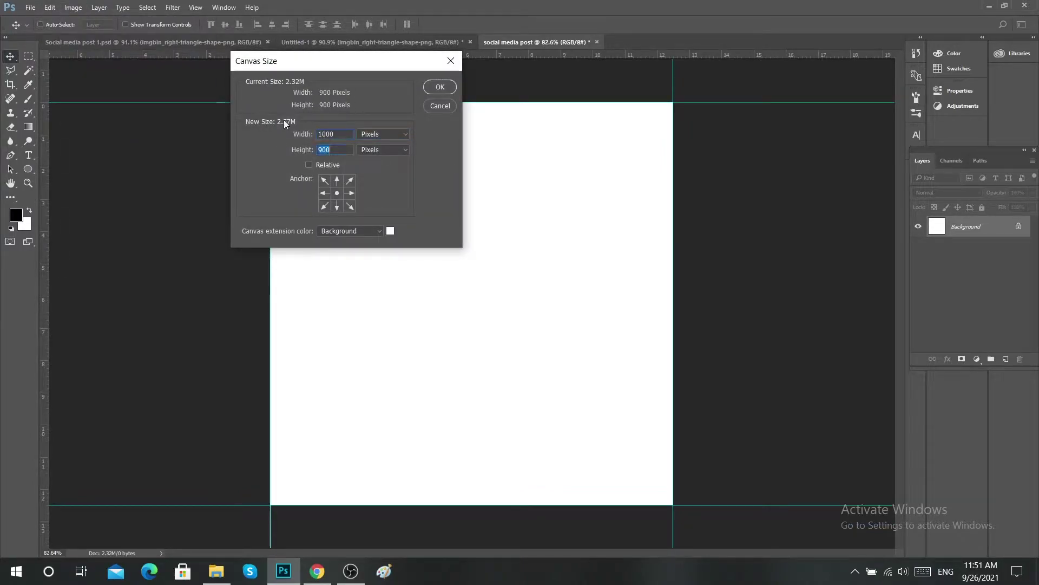
pyautogui.click(441, 90)
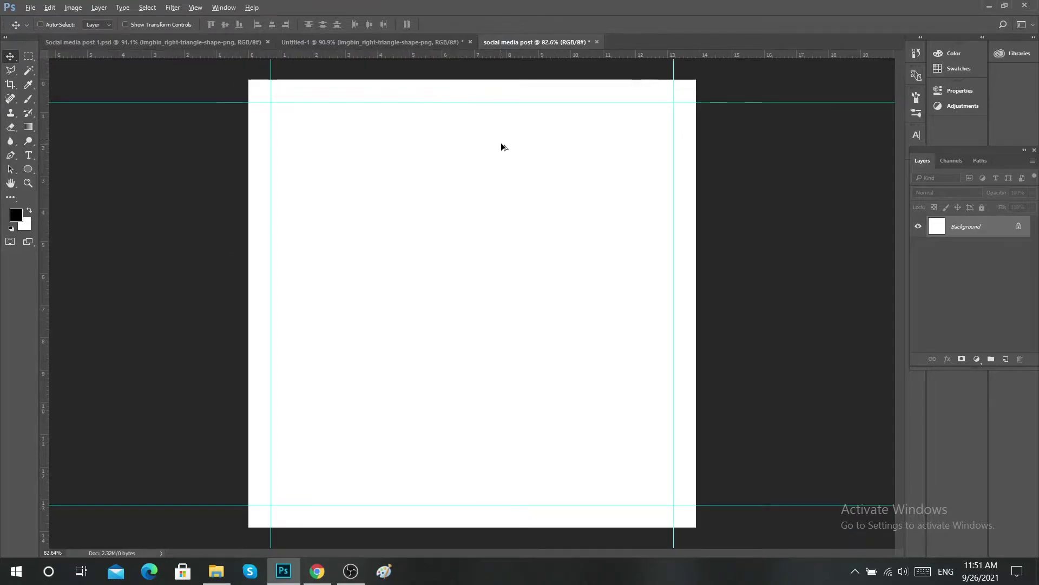
pyautogui.click(360, 41)
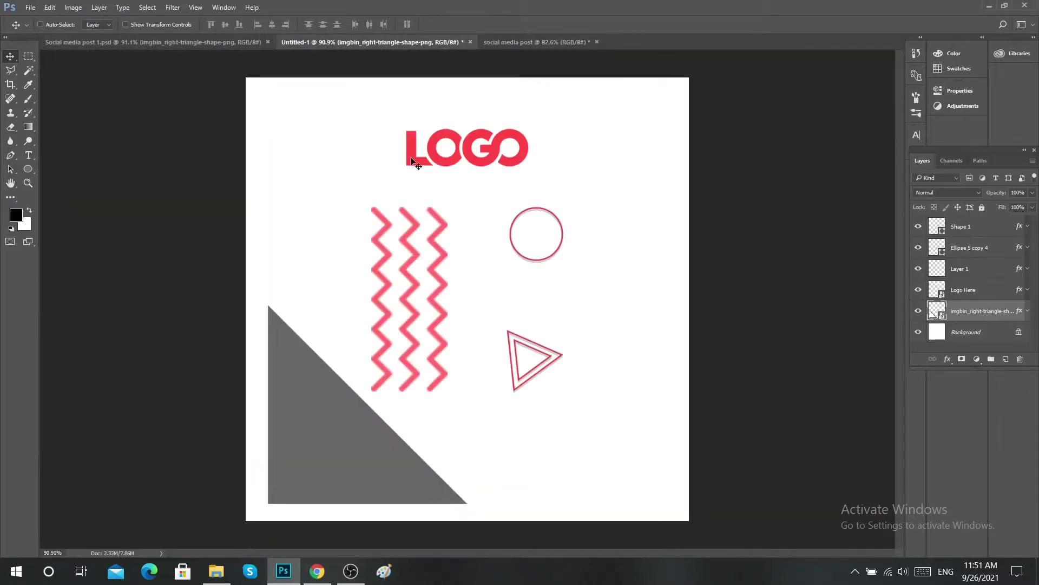
# - Copy the grey right triangle into the post, centred and scaled to about 253%
pyautogui.moveTo(330, 423); pyautogui.dragTo(443, 238)
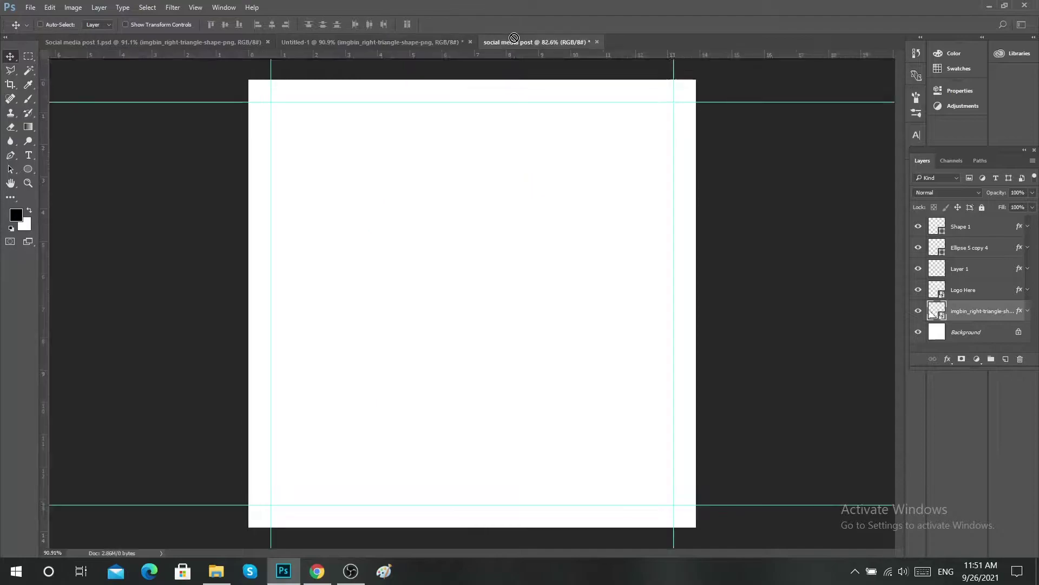
pyautogui.hotkey('ctrl', 't')
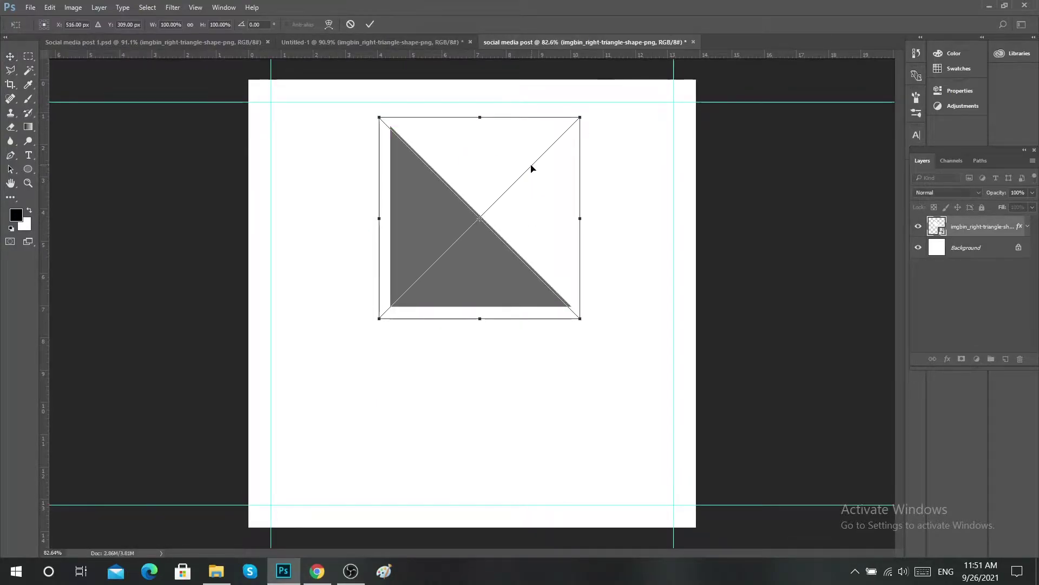
pyautogui.moveTo(529, 201); pyautogui.dragTo(525, 286)
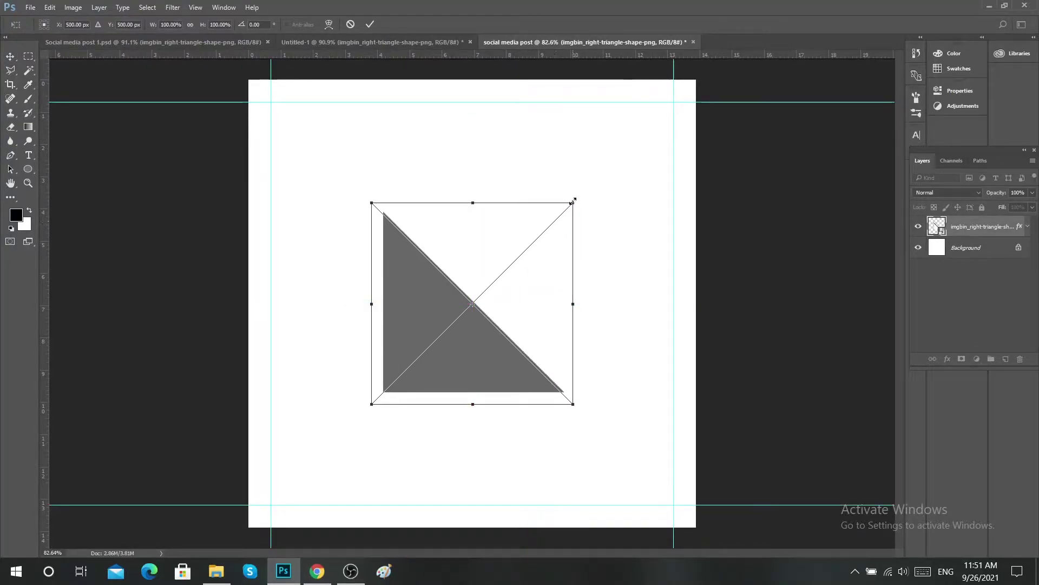
pyautogui.moveTo(573, 200); pyautogui.dragTo(766, 85)
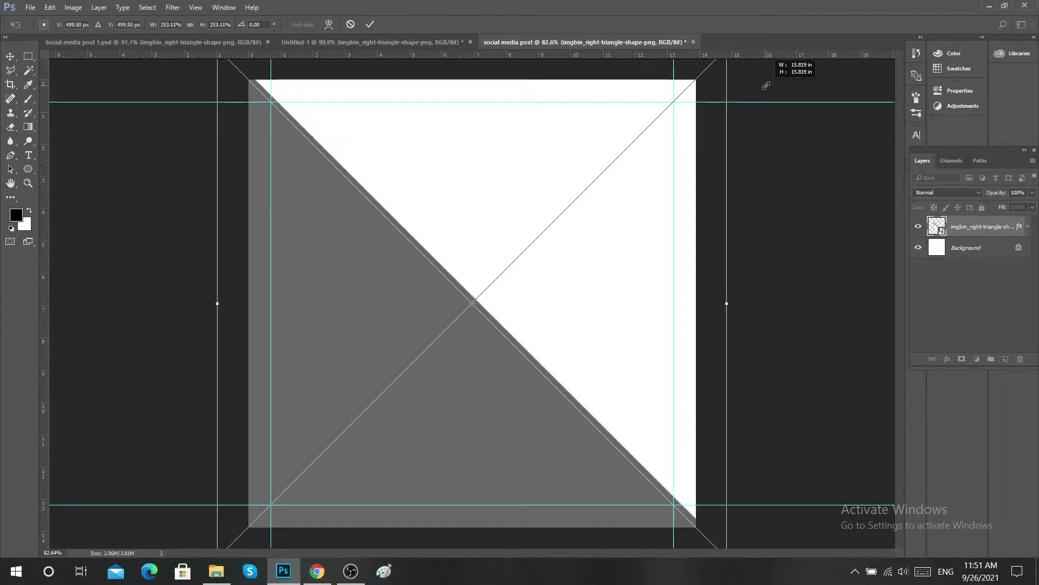
pyautogui.click(369, 25)
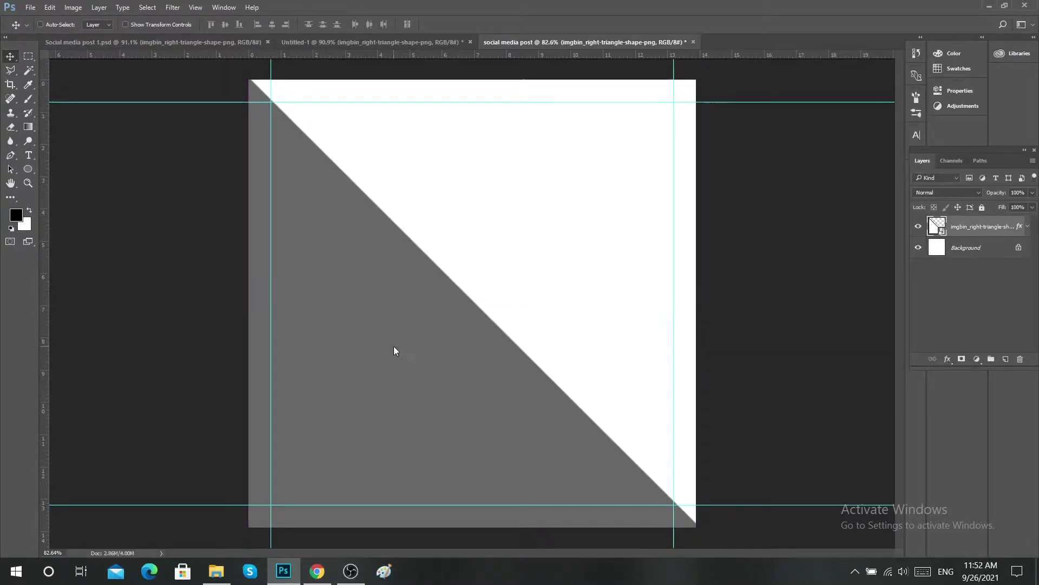
# - Flip the triangle vertically and nudge it up to cover the upper-left half
pyautogui.hotkey('ctrl', 't')
pyautogui.rightClick(373, 284)
pyautogui.click(451, 458)
pyautogui.click(370, 24)
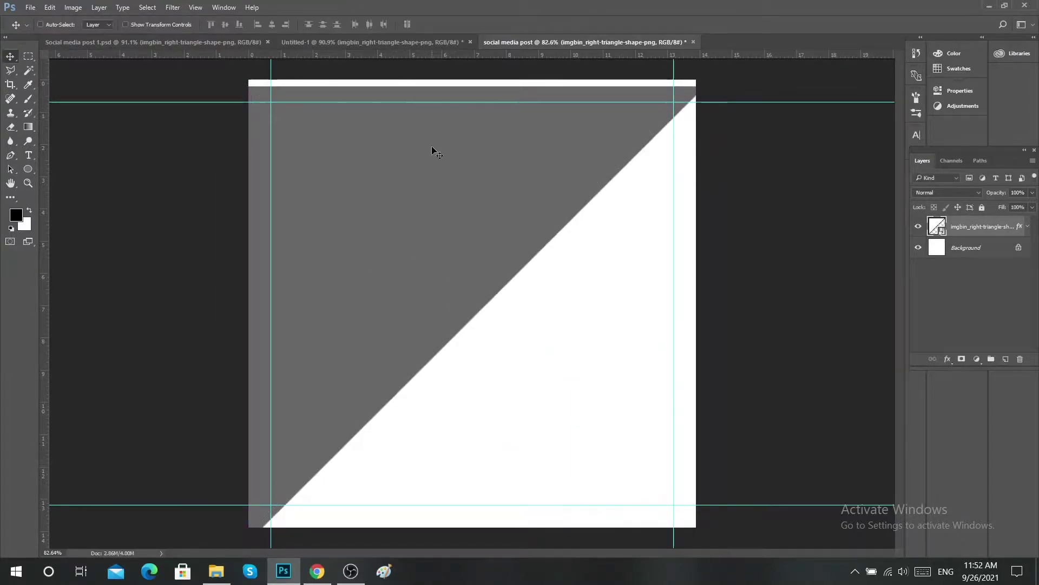
pyautogui.hotkey('shift', 'Up')
pyautogui.hotkey('shift', 'Up')
pyautogui.scroll(-1, 640, 213)
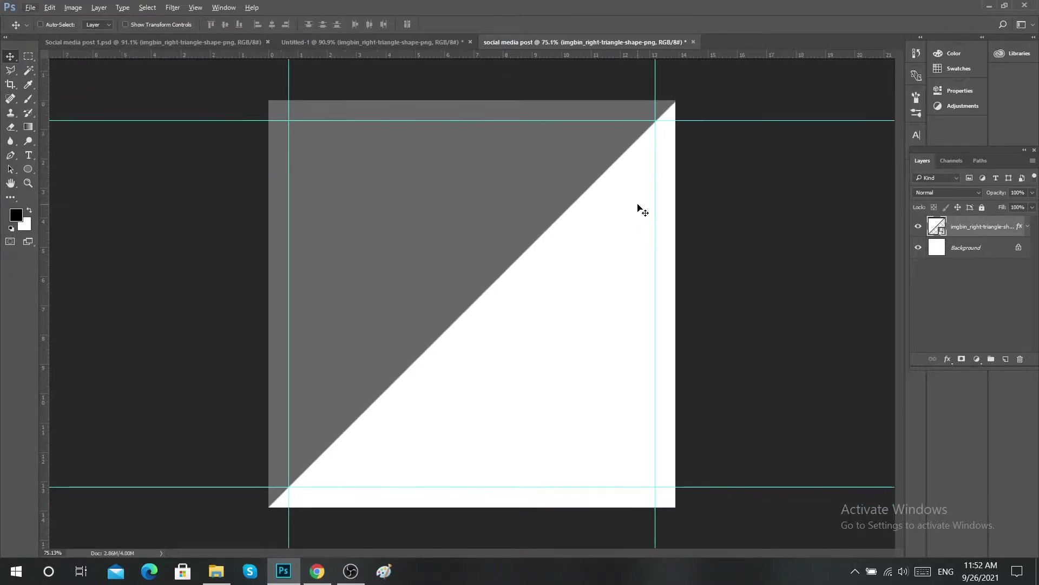
pyautogui.scroll(1, 640, 208)
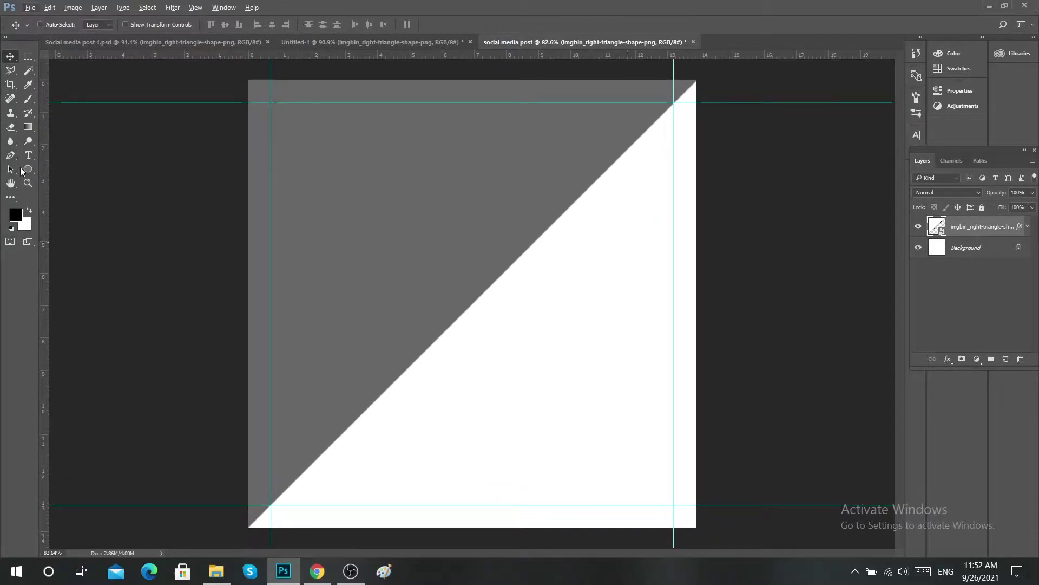
# - Draw a large circle with the Ellipse Tool and remove its fill
pyautogui.click(27, 170)
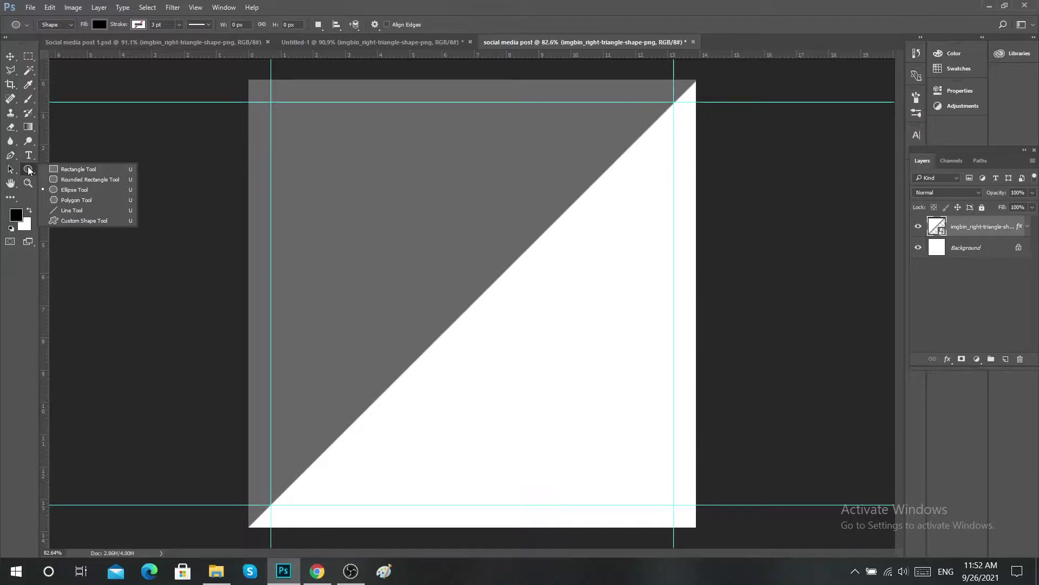
pyautogui.click(438, 255)
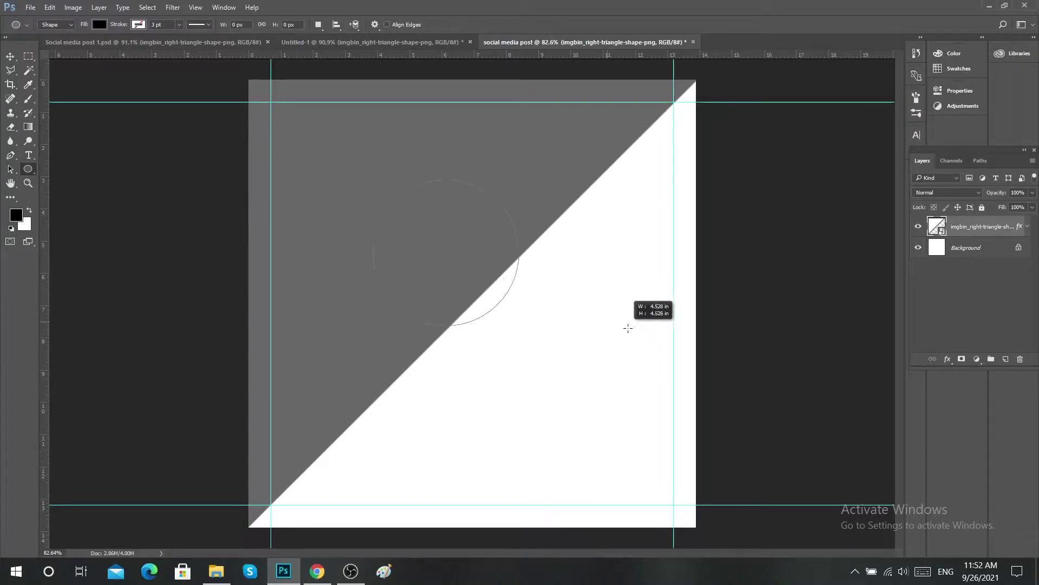
pyautogui.moveTo(445, 249); pyautogui.dragTo(758, 341)
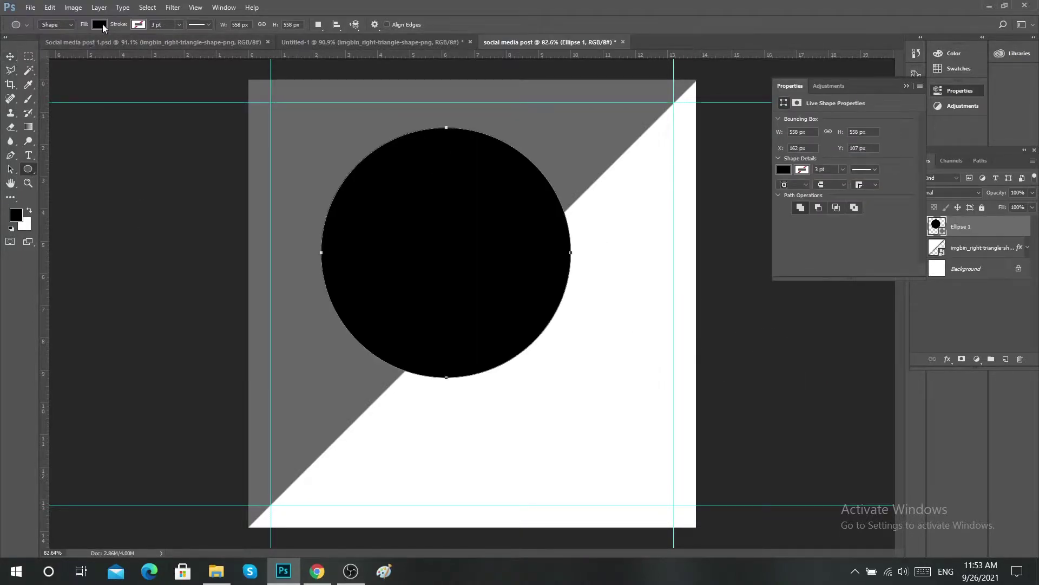
pyautogui.click(102, 24)
pyautogui.click(53, 45)
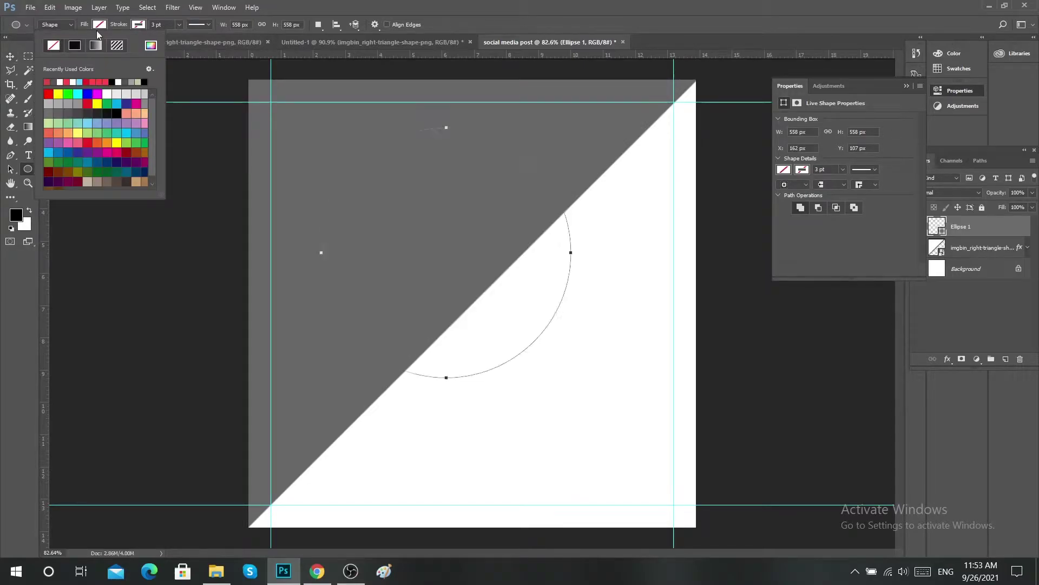
# - Give the circle a pink #ff445e outline 8 pt thick
pyautogui.click(140, 26)
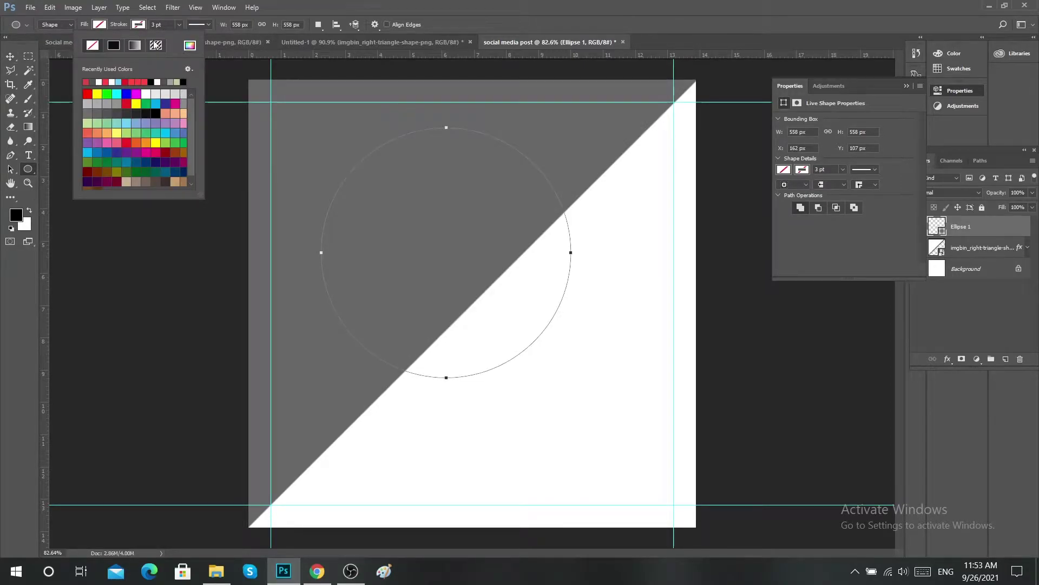
pyautogui.click(190, 49)
pyautogui.click(528, 153)
pyautogui.moveTo(481, 154); pyautogui.dragTo(482, 138)
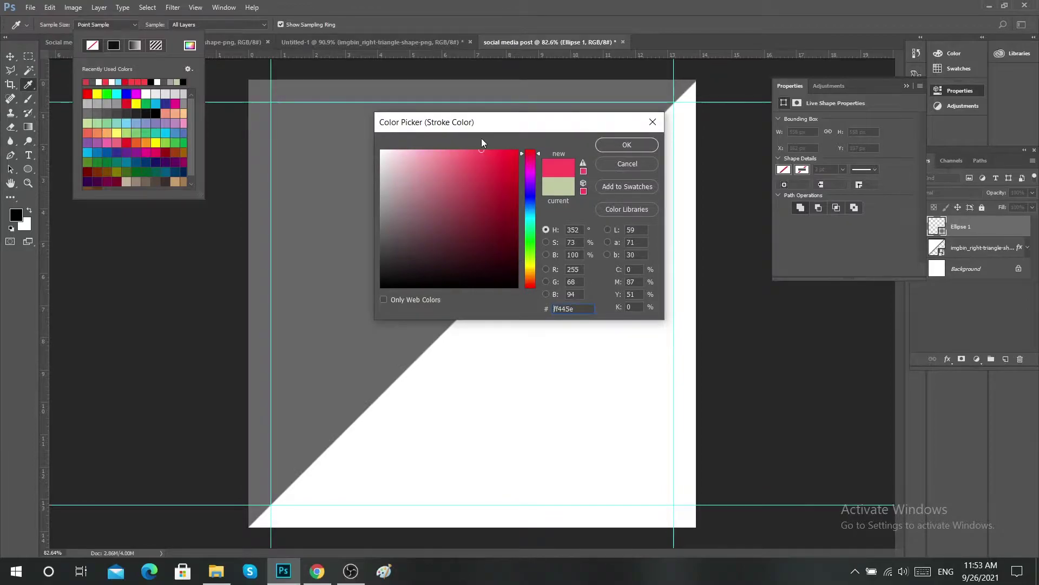
pyautogui.click(604, 145)
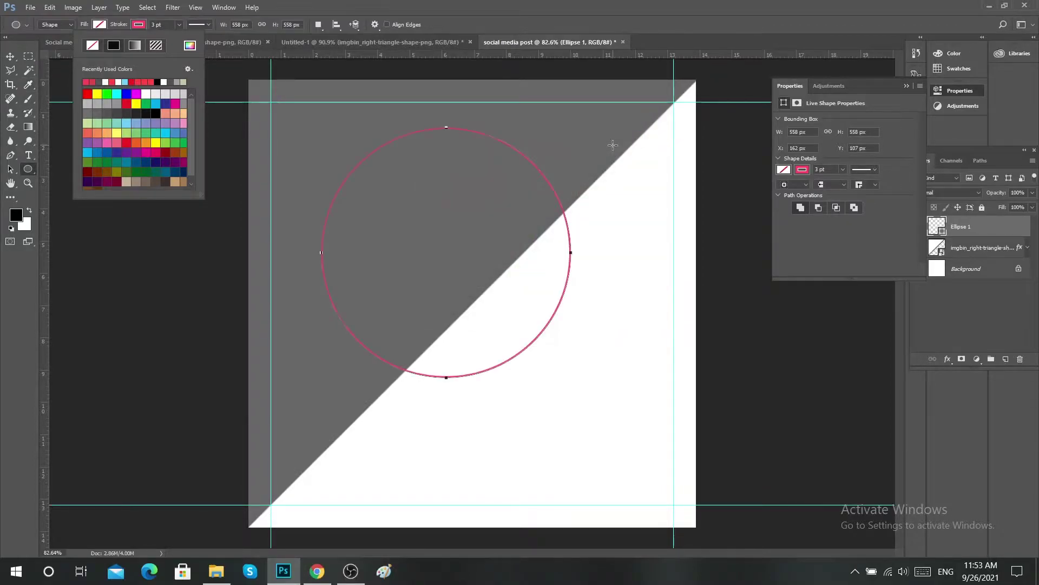
pyautogui.click(162, 24)
pyautogui.write('8')
pyautogui.press('Return')
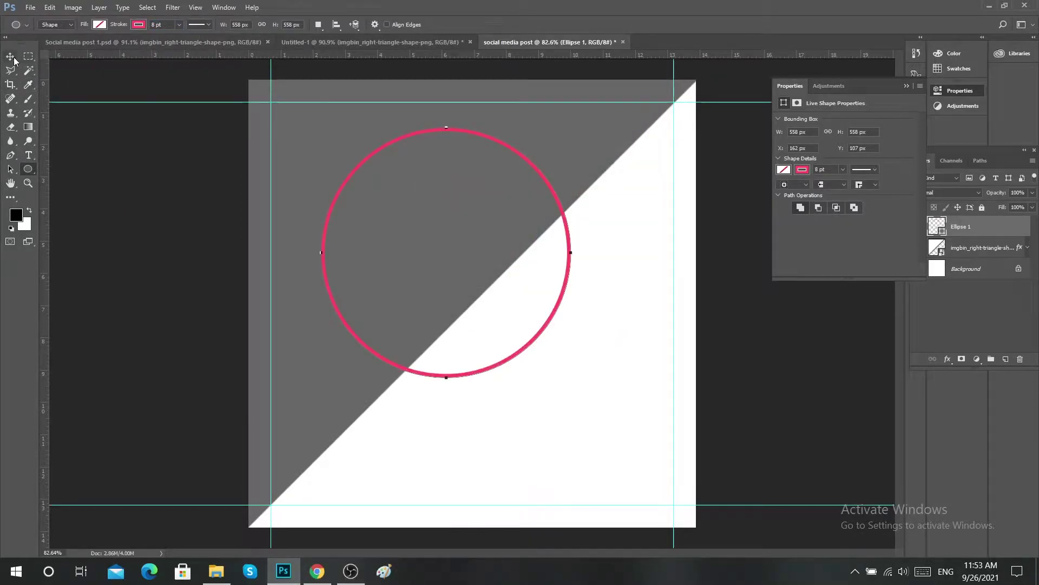
# - Centre the circle on the canvas and duplicate its layer
pyautogui.click(12, 58)
pyautogui.hotkey('ctrl', 'a')
pyautogui.click(225, 25)
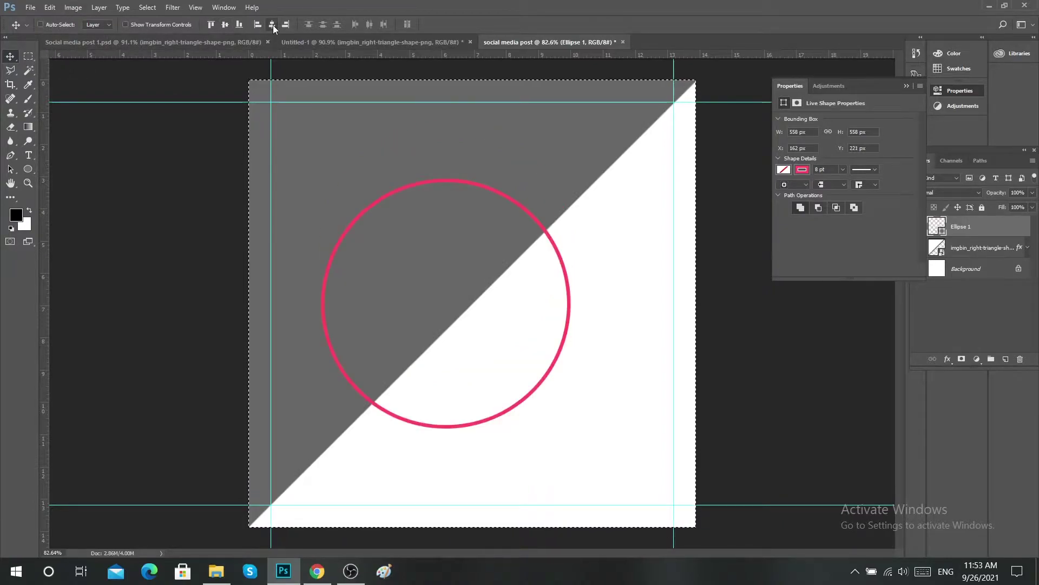
pyautogui.click(272, 25)
pyautogui.click(907, 85)
pyautogui.rightClick(995, 229)
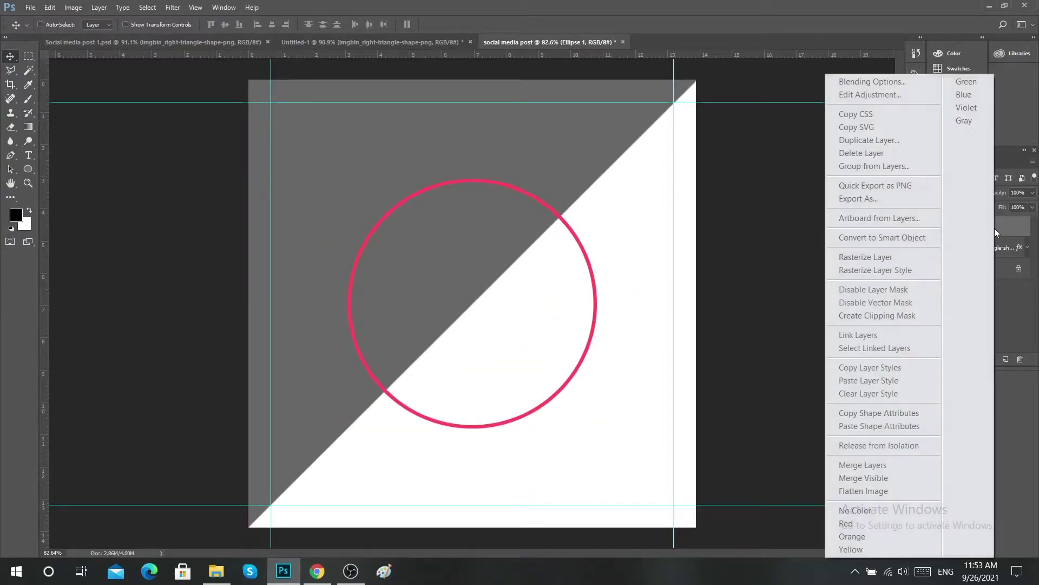
pyautogui.click(864, 138)
pyautogui.click(613, 175)
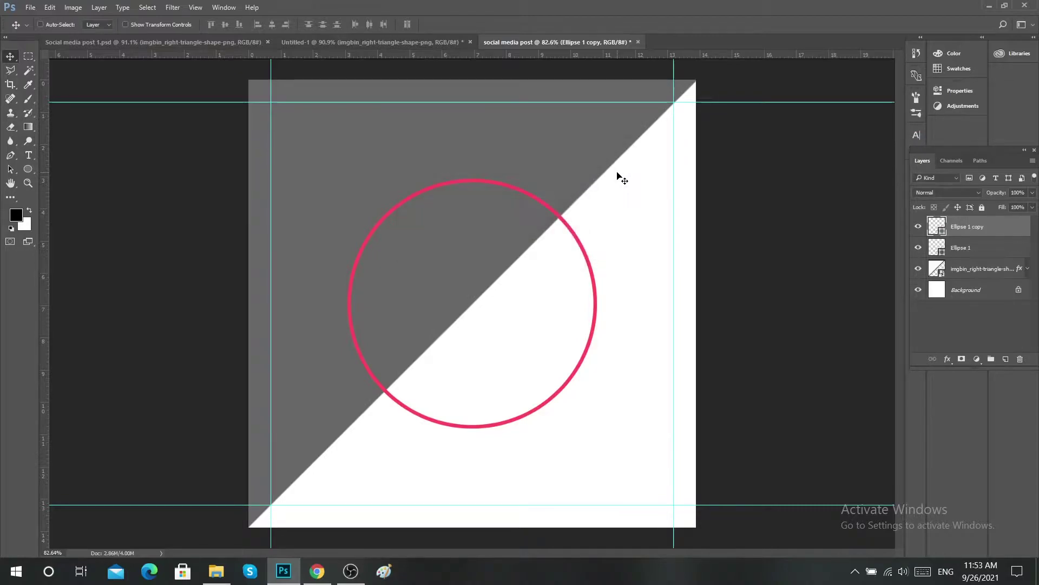
# - Enlarge the circle copy to about 114%, shift it up and right, and show its ring settings
pyautogui.hotkey('ctrl', 't')
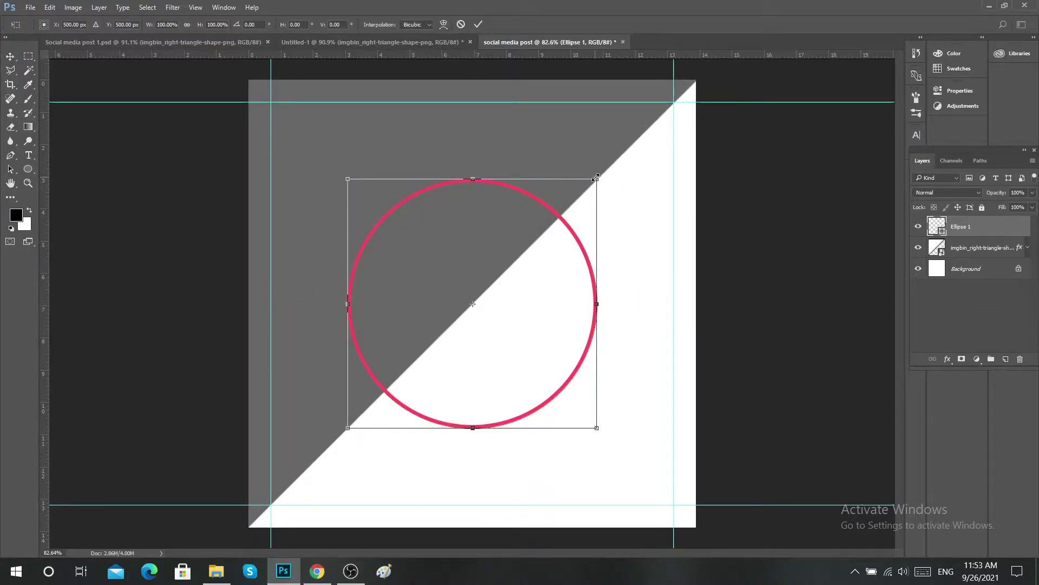
pyautogui.moveTo(596, 177); pyautogui.dragTo(614, 160)
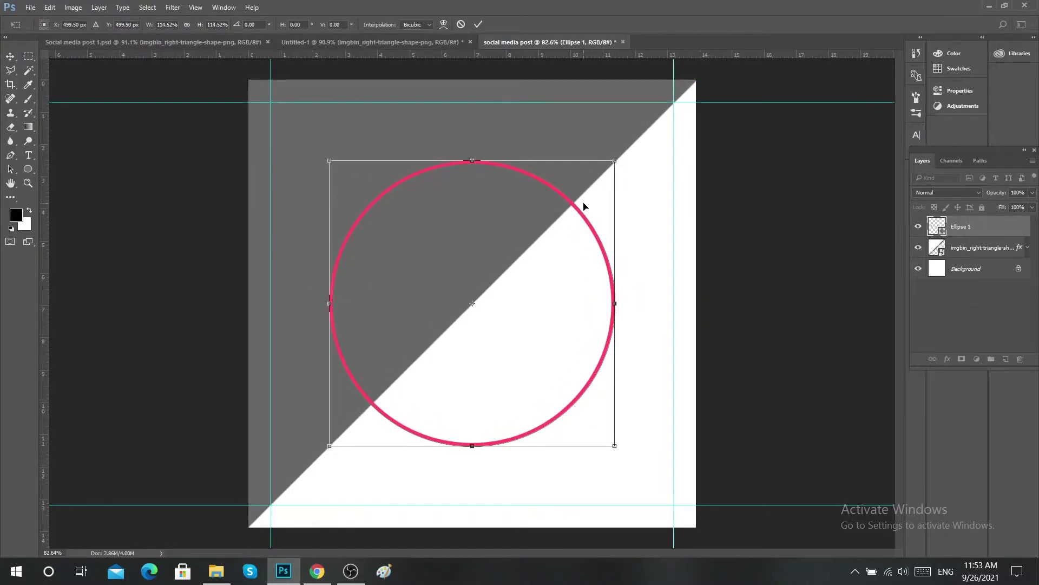
pyautogui.moveTo(584, 206)
pyautogui.mouseDown()
pyautogui.moveTo(618, 171)
pyautogui.moveTo(622, 143)
pyautogui.mouseUp()
pyautogui.click(476, 24)
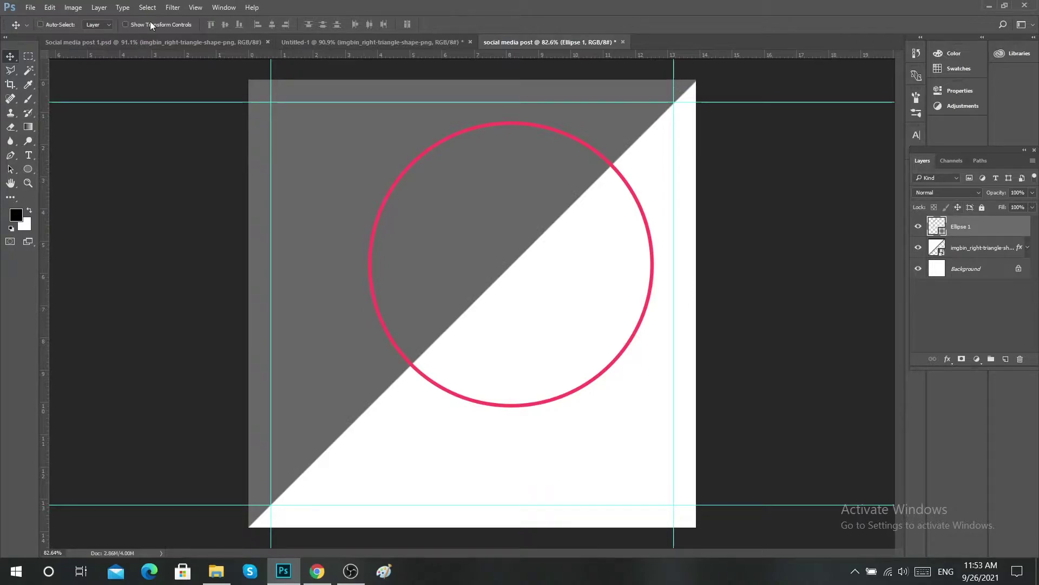
pyautogui.click(28, 169)
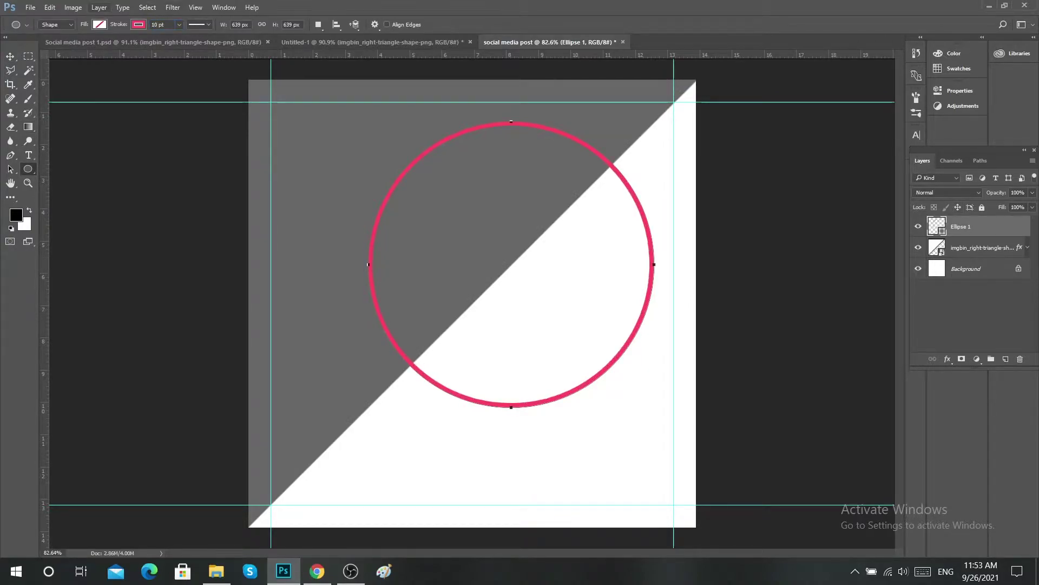
# - Duplicate the ring layer and give the copy a grey outline
pyautogui.press('v')
pyautogui.rightClick(1011, 238)
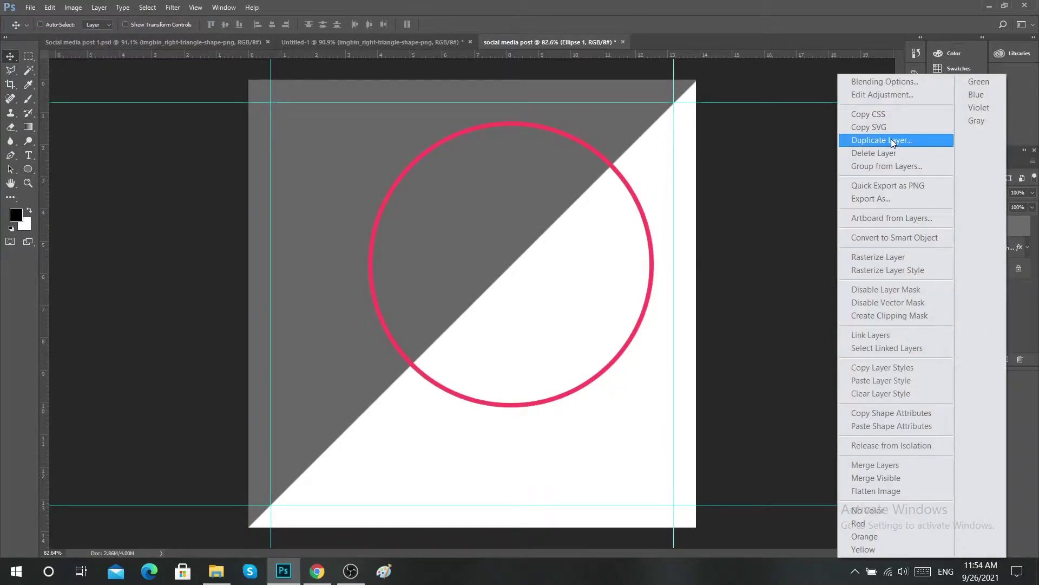
pyautogui.click(867, 140)
pyautogui.click(614, 174)
pyautogui.click(28, 169)
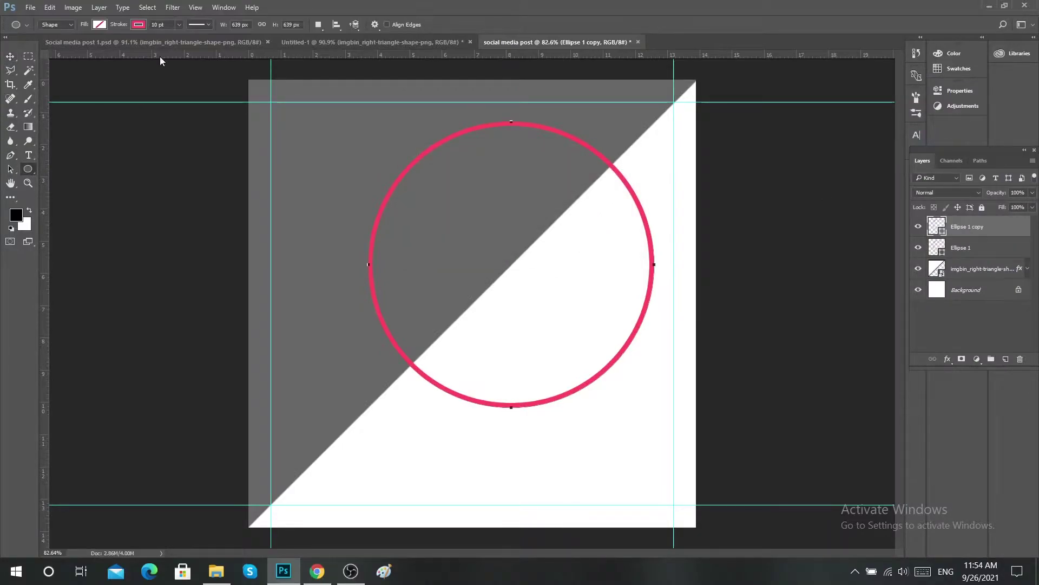
pyautogui.click(138, 24)
pyautogui.click(190, 45)
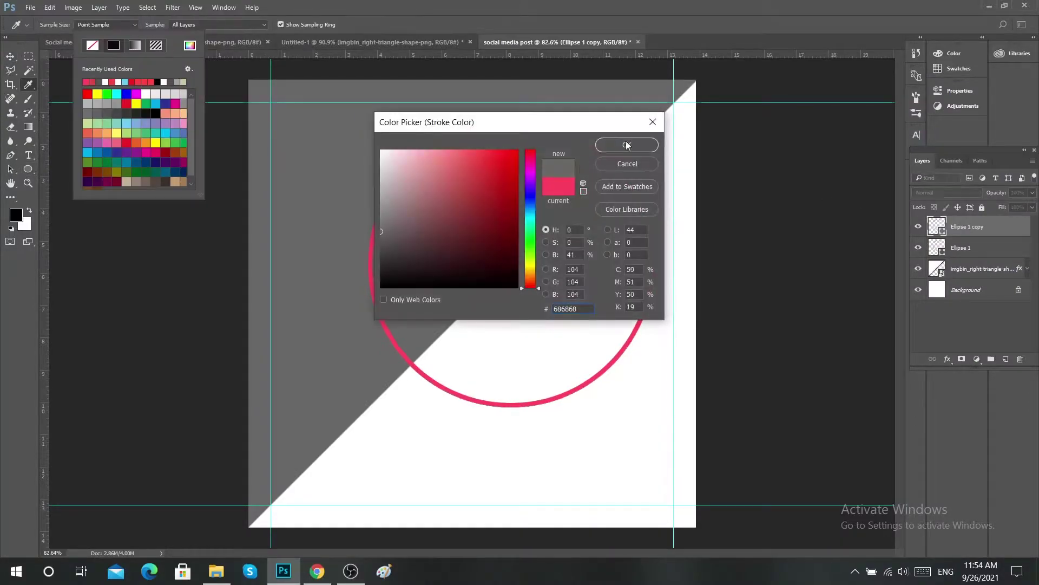
pyautogui.click(617, 142)
pyautogui.press('v')
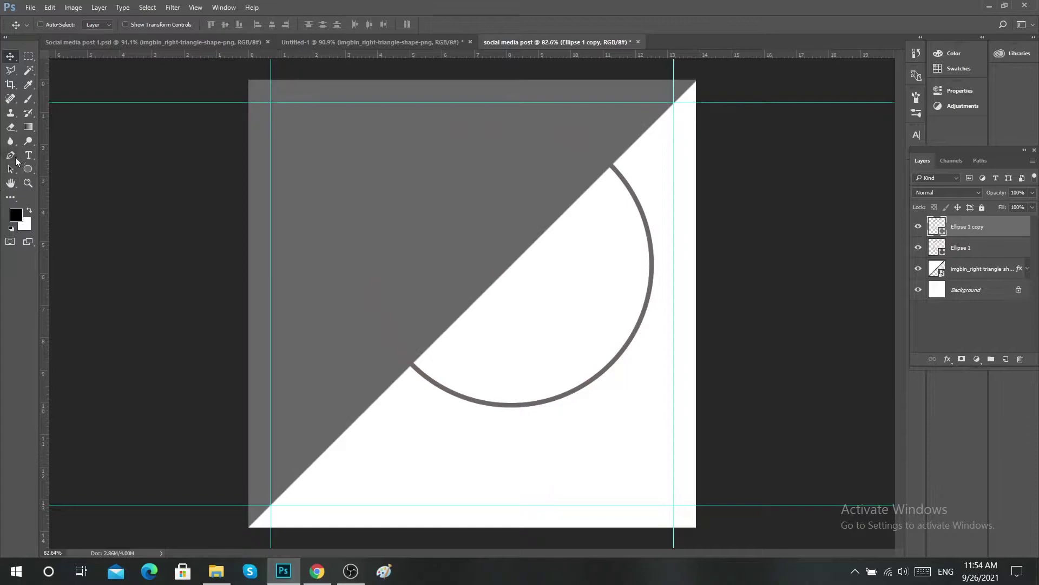
# - Rasterize the grey ring copy and erase its arc over the dark grey half, revealing pink
pyautogui.press('e')
pyautogui.click(543, 161)
pyautogui.click(497, 218)
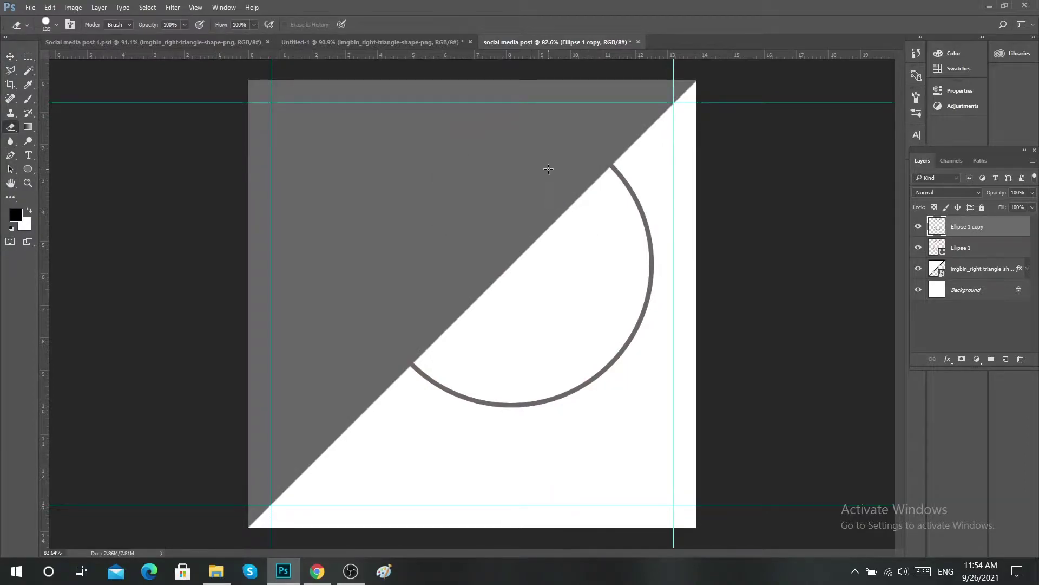
pyautogui.scroll(3, 569, 154)
pyautogui.scroll(2, 594, 139)
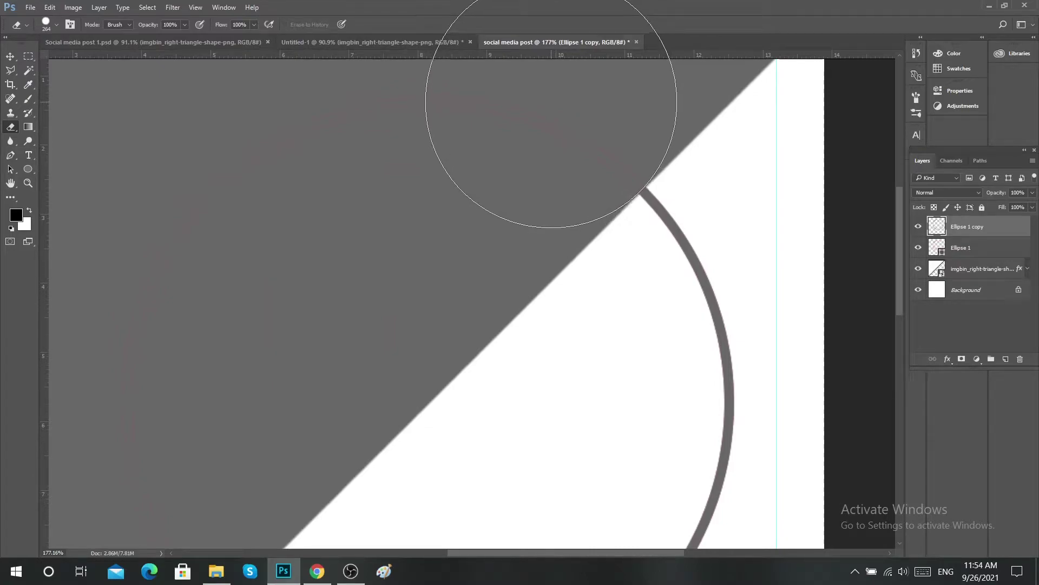
pyautogui.click(551, 104)
pyautogui.scroll(-3, 440, 186)
pyautogui.scroll(-1, 440, 174)
pyautogui.moveTo(440, 173); pyautogui.dragTo(233, 406)
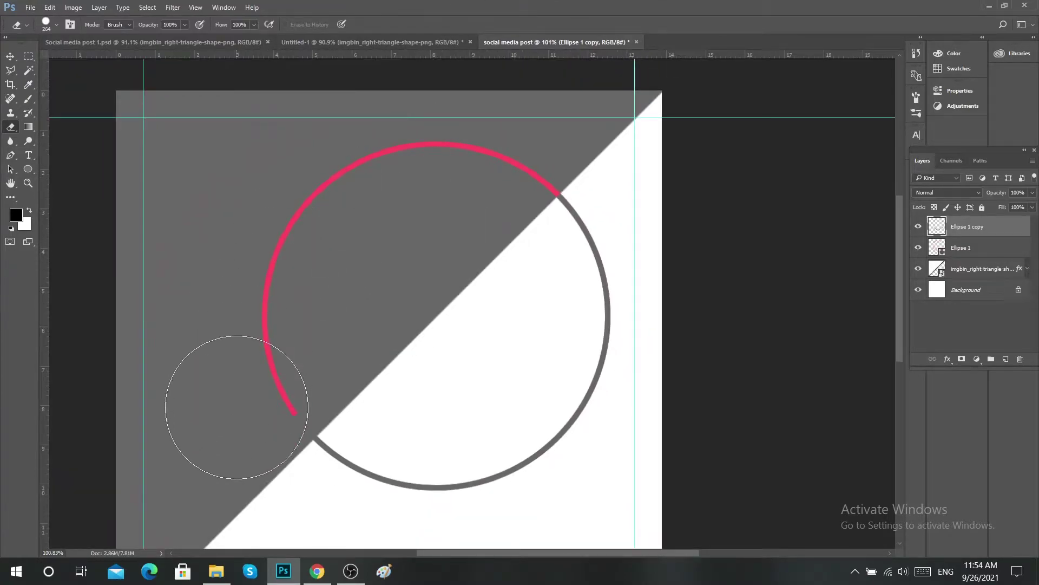
pyautogui.scroll(5, 293, 337)
pyautogui.moveTo(302, 349); pyautogui.dragTo(453, 244)
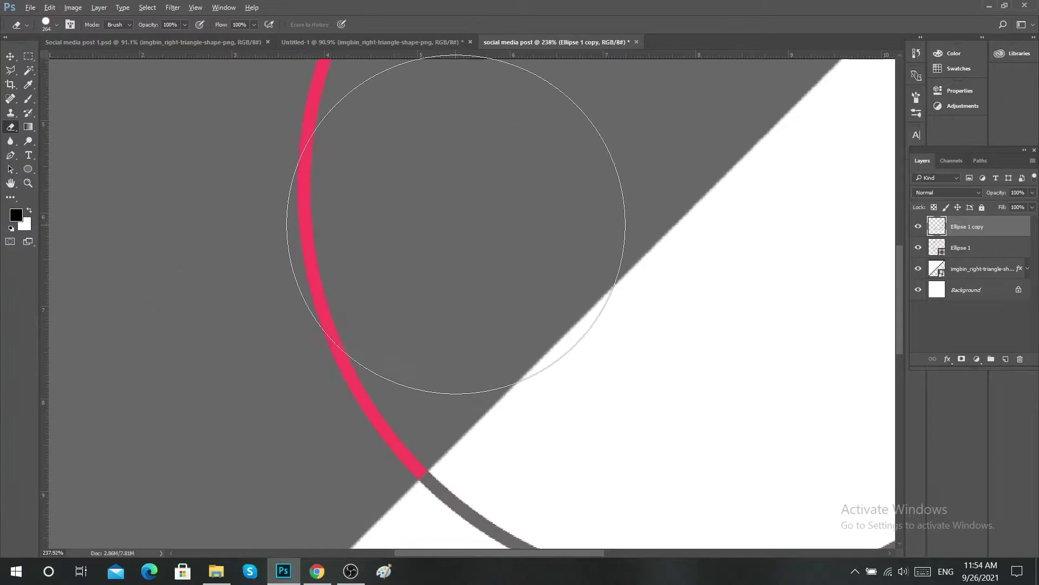
pyautogui.scroll(-2, 459, 206)
pyautogui.rightClick(459, 205)
pyautogui.click(493, 213)
# - Move both ring layers slightly left together
pyautogui.press('v')
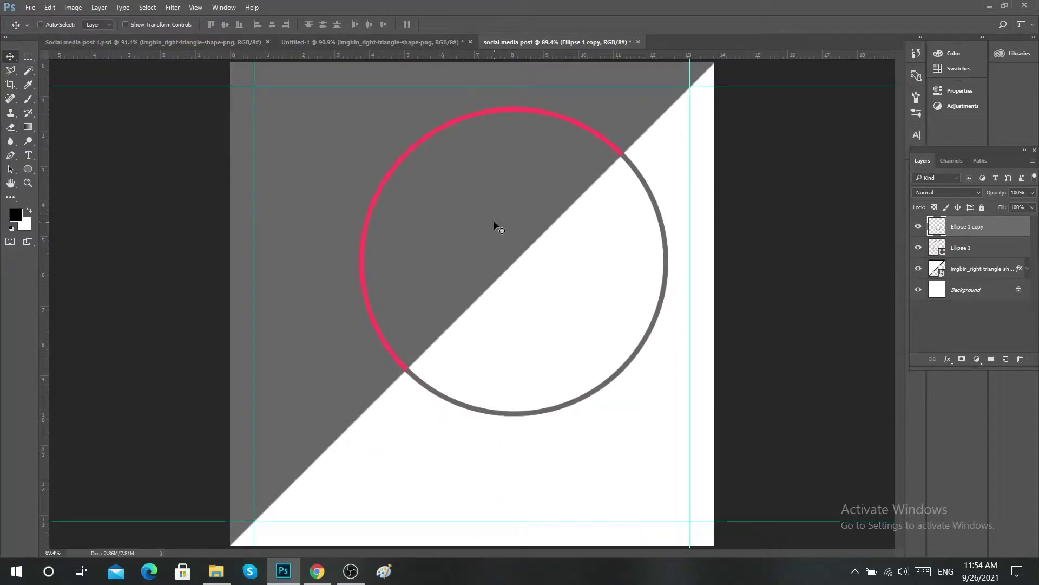
pyautogui.keyDown('shift'); pyautogui.click(967, 248); pyautogui.keyUp('shift')
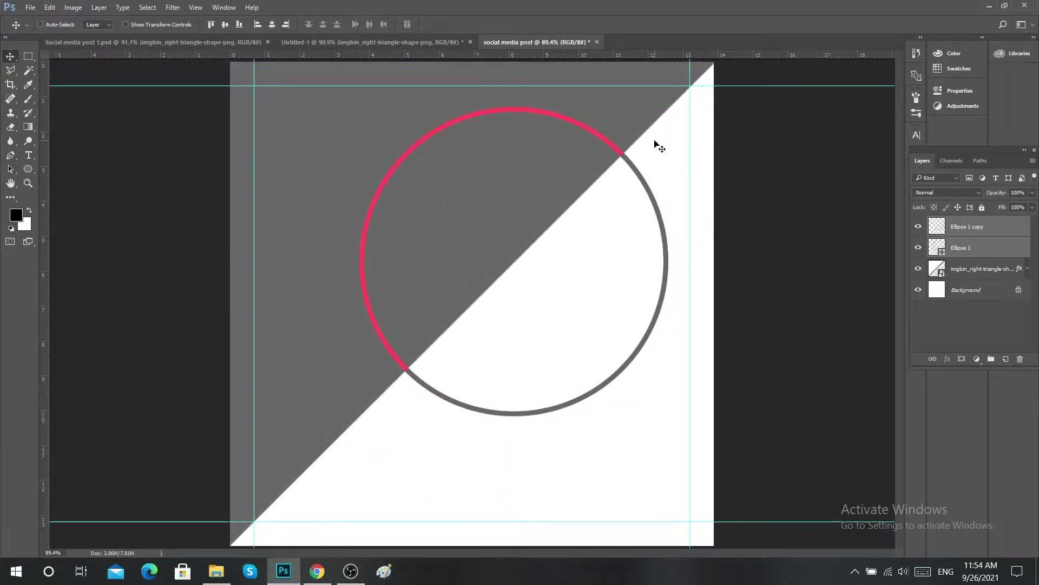
pyautogui.moveTo(551, 221); pyautogui.dragTo(529, 230)
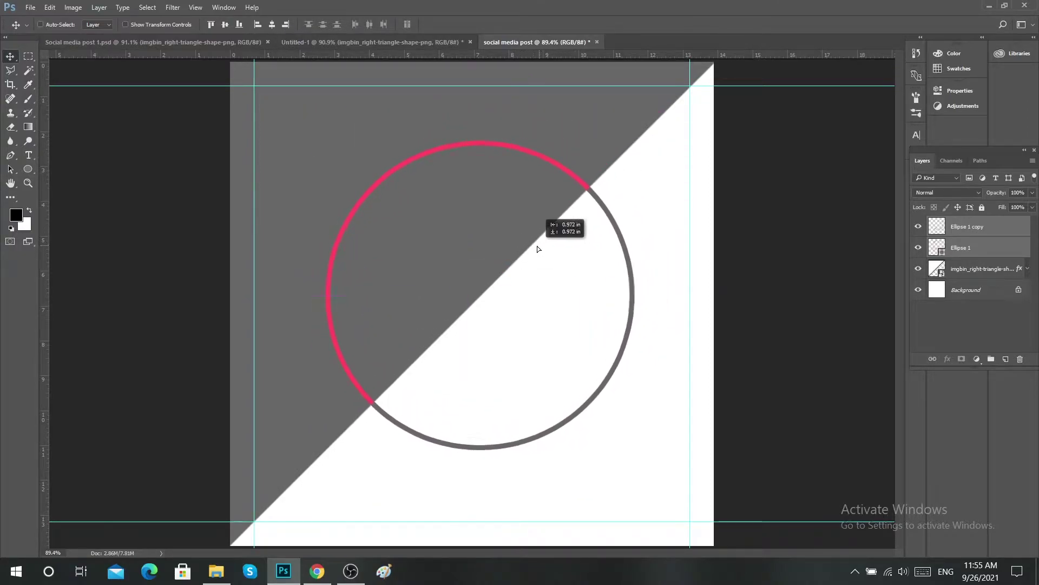
pyautogui.hotkey('alt', '.')
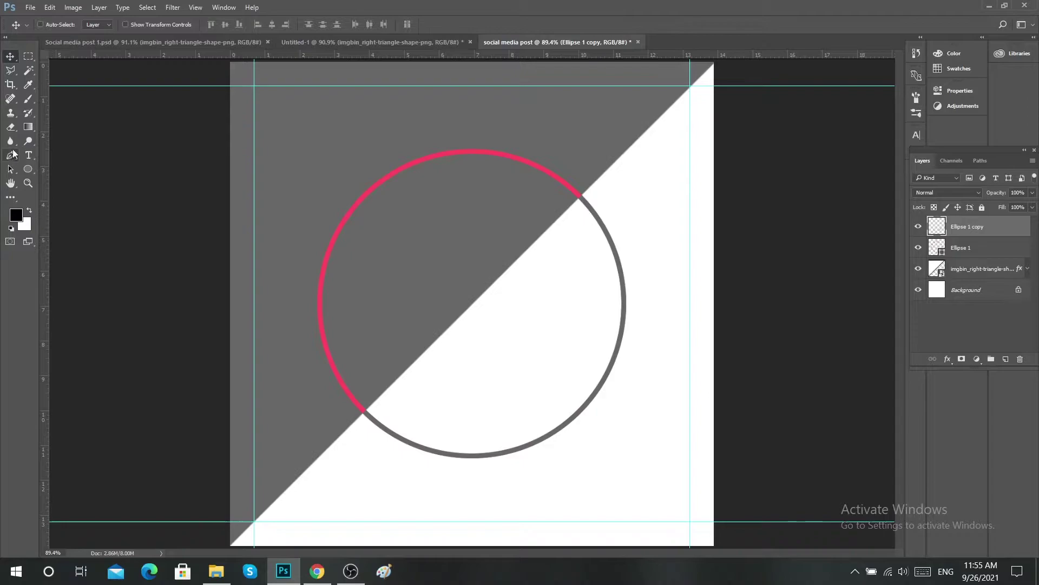
# - Draw a new circle inside the ring with no fill, discarding a stray rectangle
pyautogui.click(29, 170)
pyautogui.moveTo(469, 257); pyautogui.dragTo(538, 329)
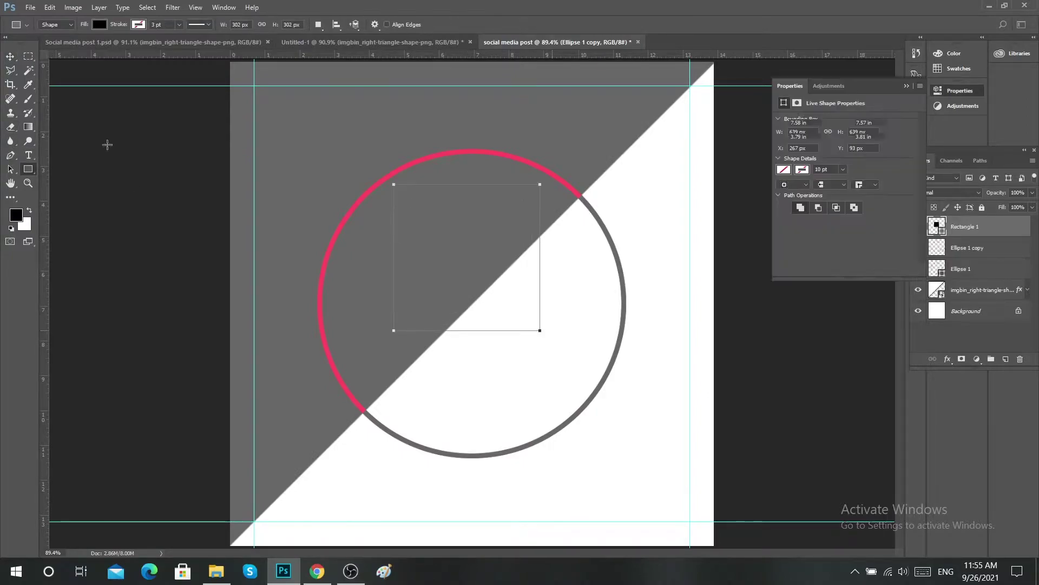
pyautogui.hotkey('ctrl', 'z')
pyautogui.rightClick(26, 173)
pyautogui.click(76, 190)
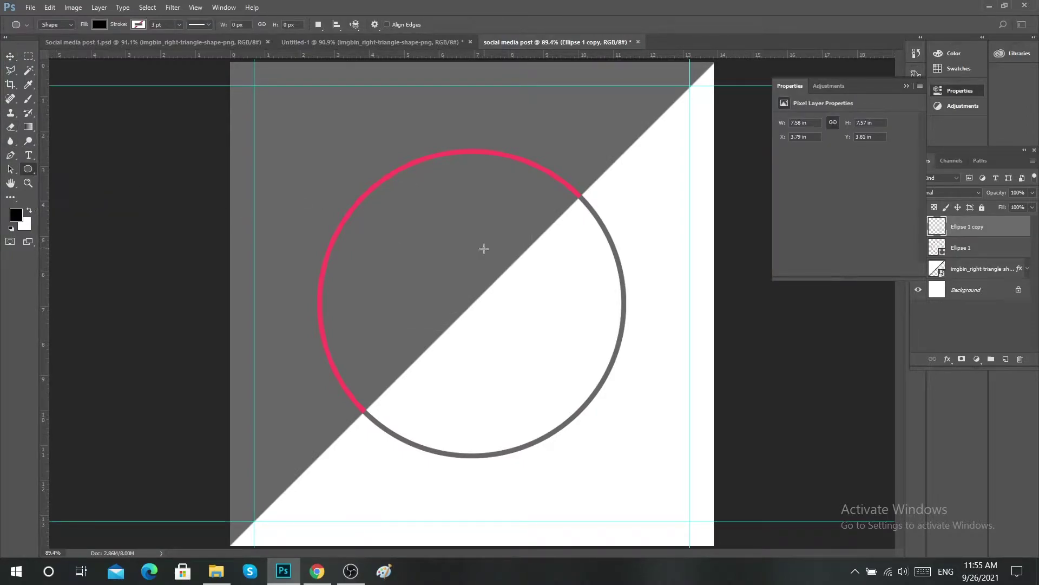
pyautogui.moveTo(357, 166)
pyautogui.mouseDown()
pyautogui.moveTo(547, 309)
pyautogui.moveTo(758, 323)
pyautogui.mouseUp()
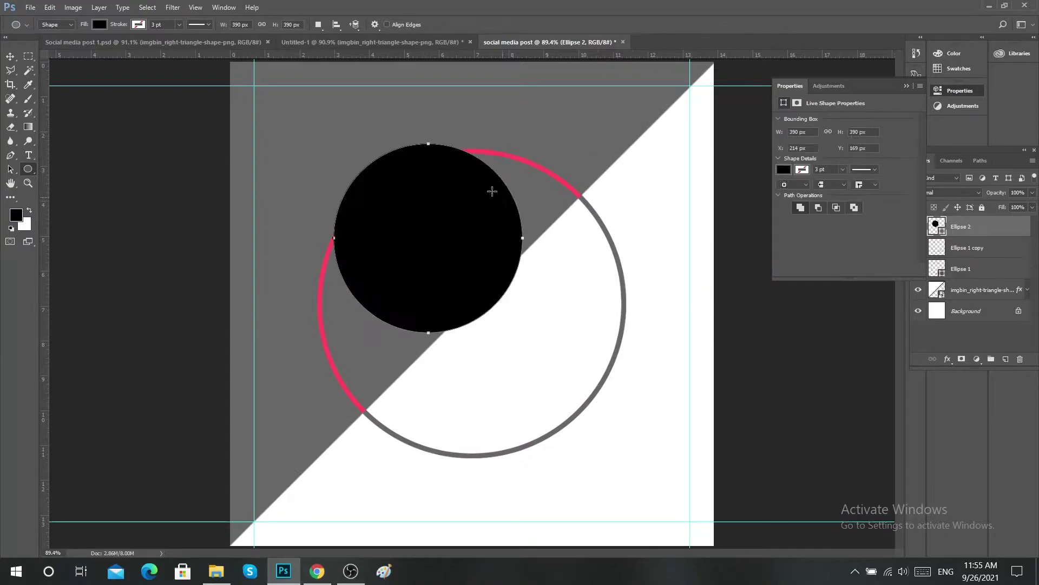
pyautogui.click(99, 24)
pyautogui.click(93, 45)
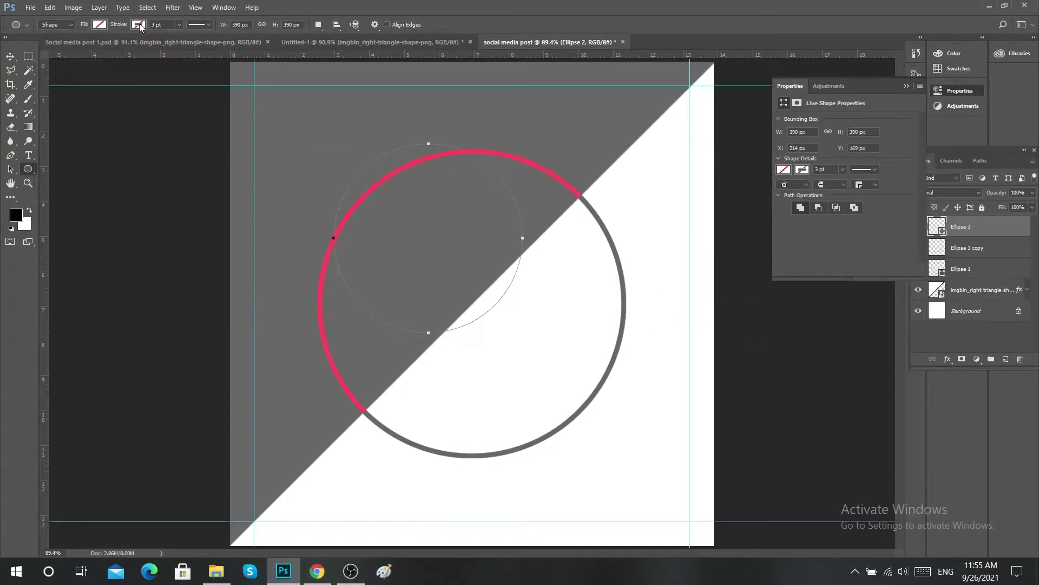
pyautogui.click(99, 25)
pyautogui.press('Escape')
# - Centre the new circle on the canvas and enlarge it to sit just inside the ring
pyautogui.press('v')
pyautogui.hotkey('ctrl', 'a')
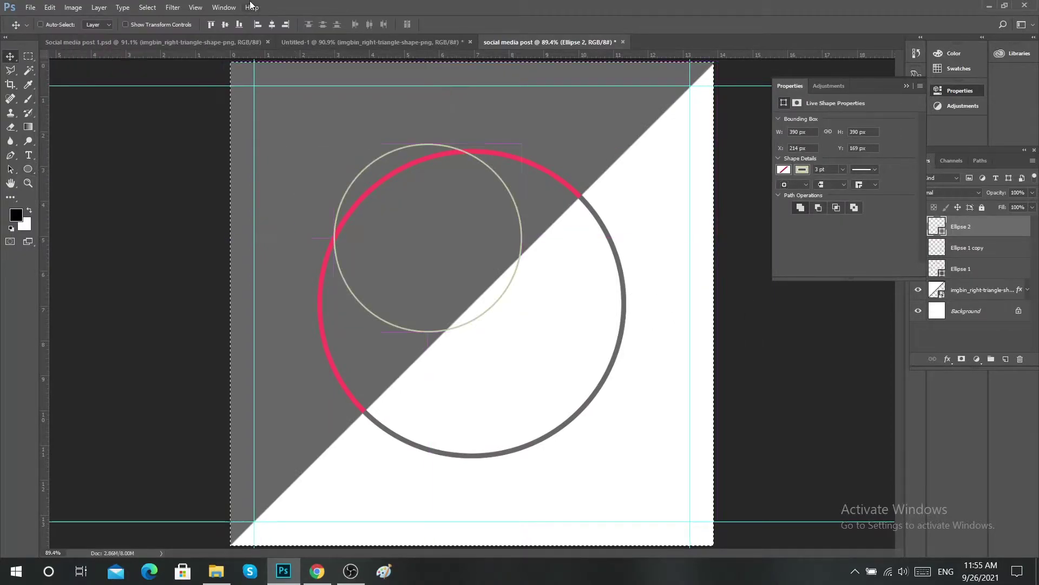
pyautogui.click(225, 24)
pyautogui.hotkey('ctrl', 'd')
pyautogui.hotkey('ctrl', 't')
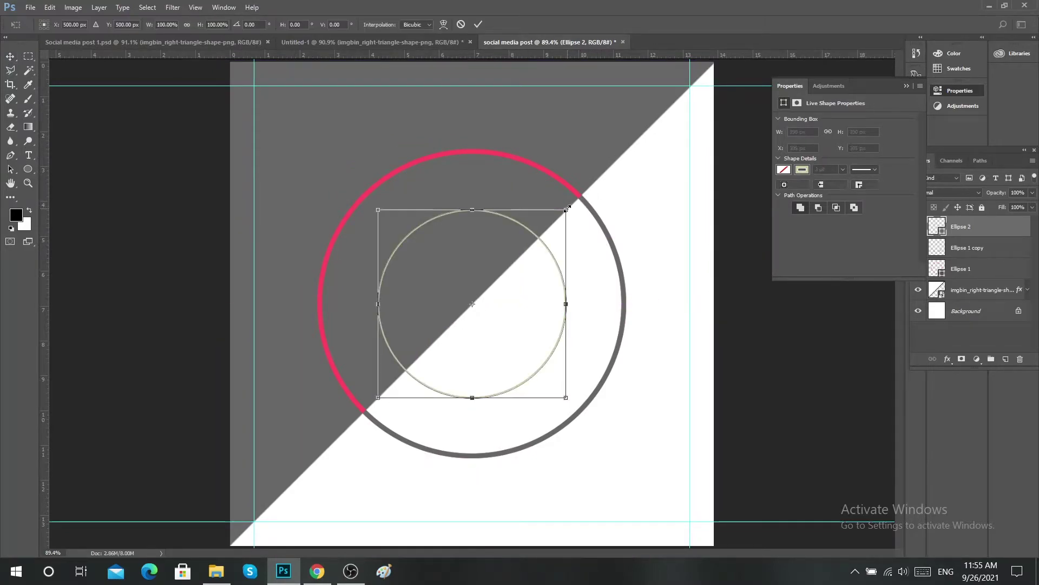
pyautogui.moveTo(571, 207); pyautogui.dragTo(623, 189)
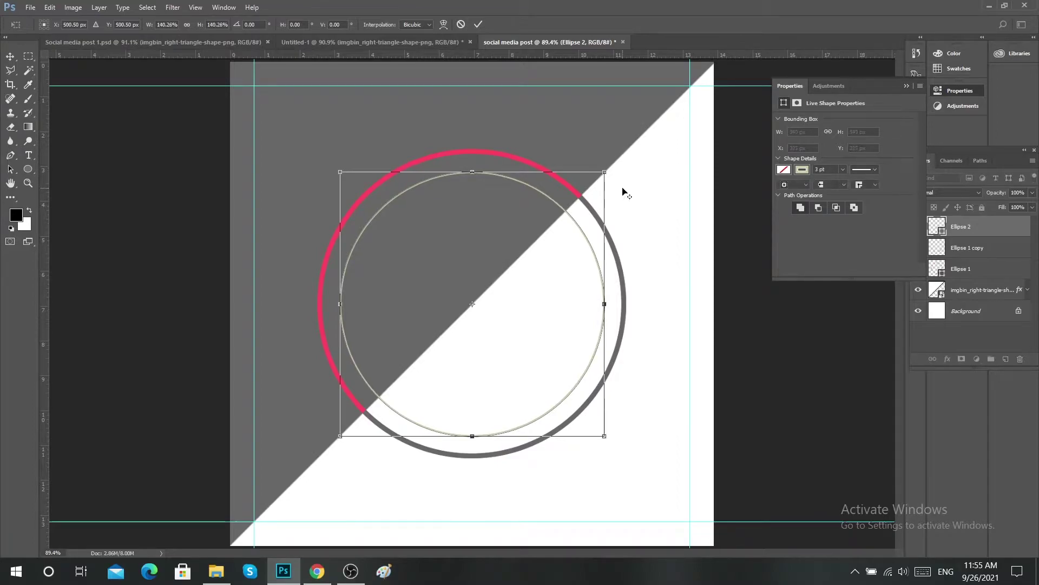
pyautogui.click(479, 24)
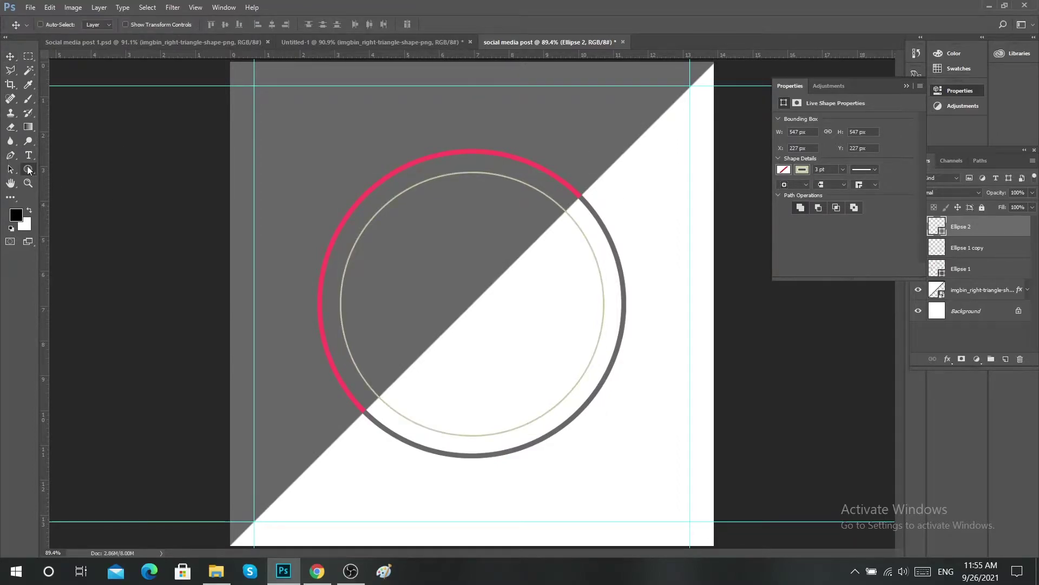
# - Set the inner circle's outline to white #ffffff at 5 pt
pyautogui.click(29, 169)
pyautogui.click(139, 25)
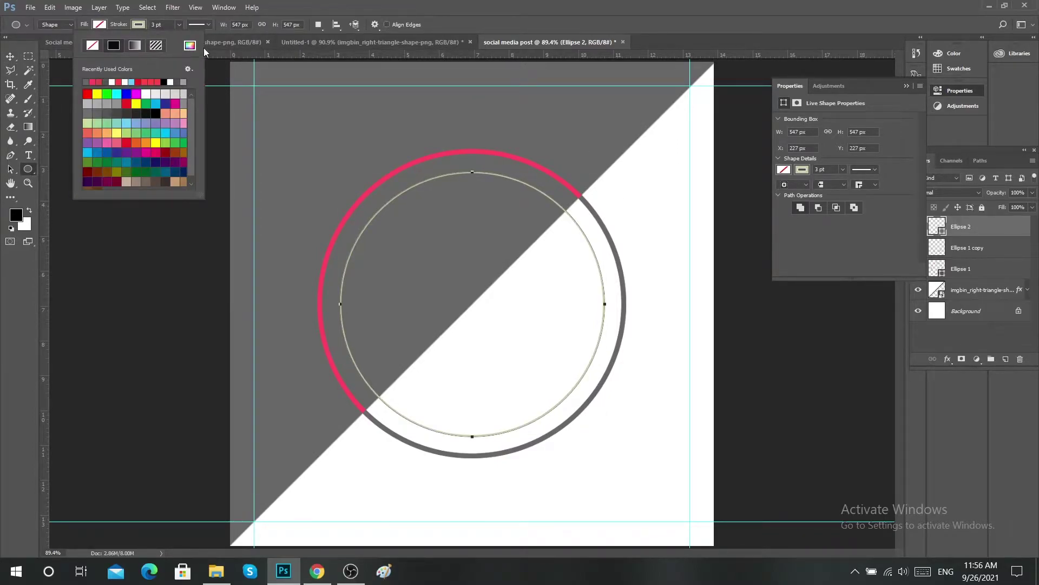
pyautogui.click(190, 45)
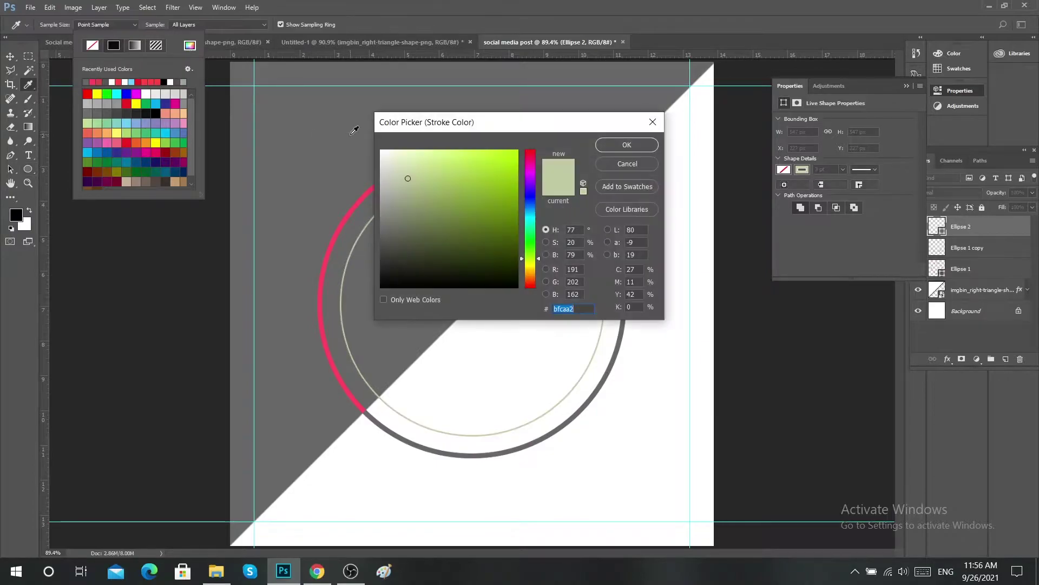
pyautogui.click(342, 182)
pyautogui.click(599, 145)
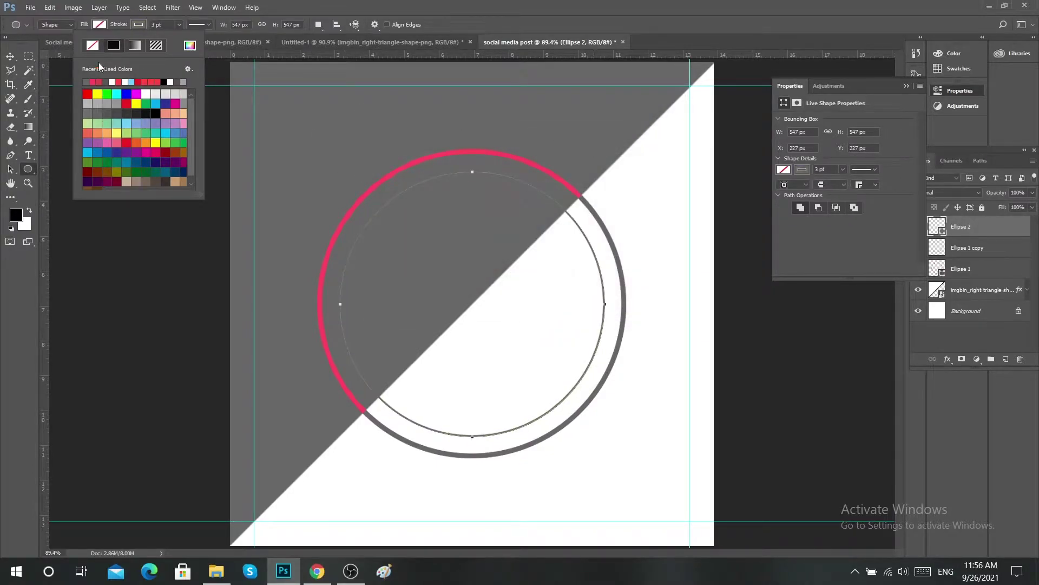
pyautogui.click(190, 45)
pyautogui.write('ffffff')
pyautogui.click(608, 148)
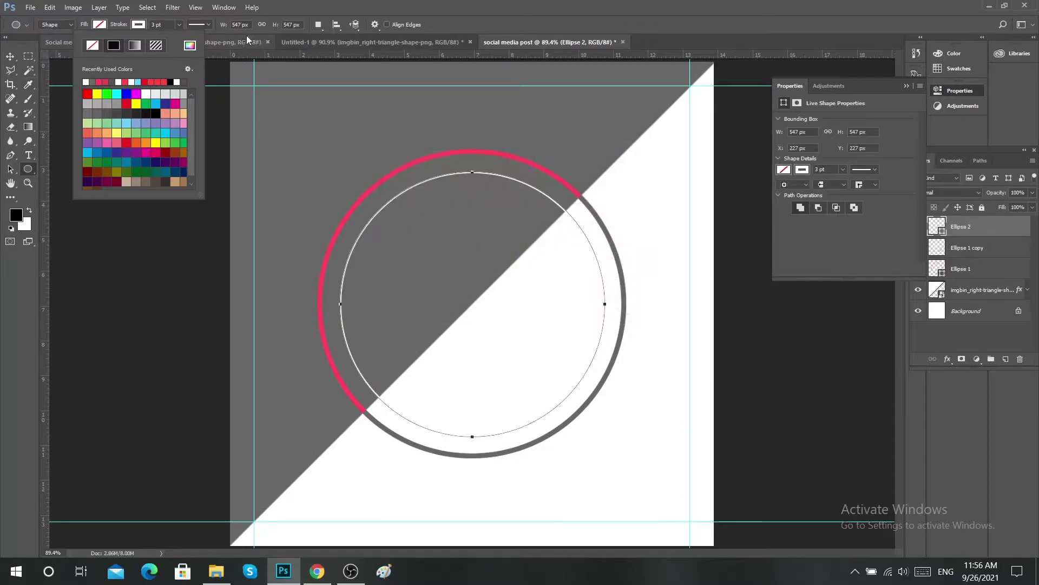
pyautogui.click(118, 26)
pyautogui.press('Return')
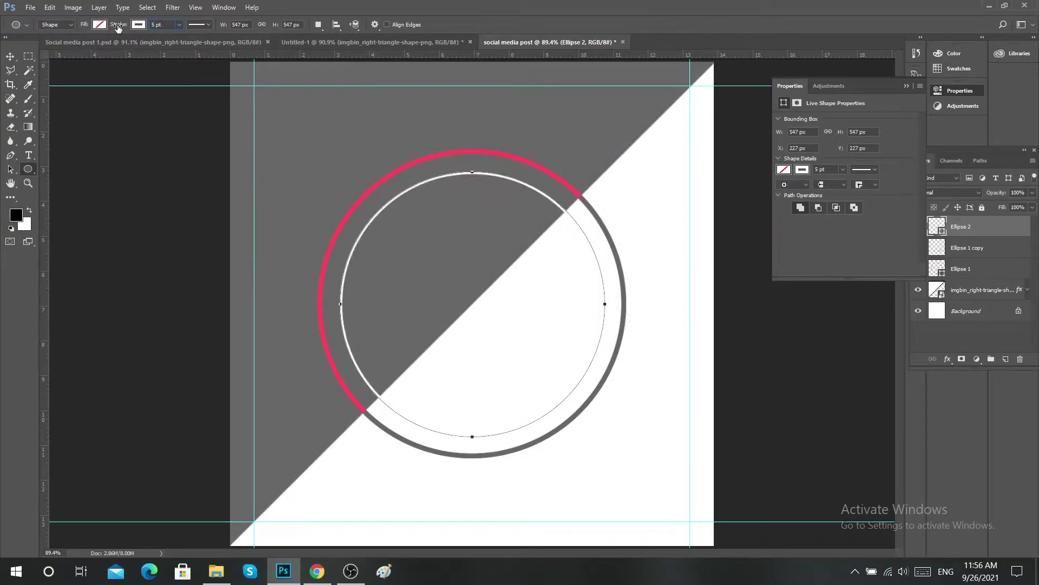
pyautogui.click(10, 56)
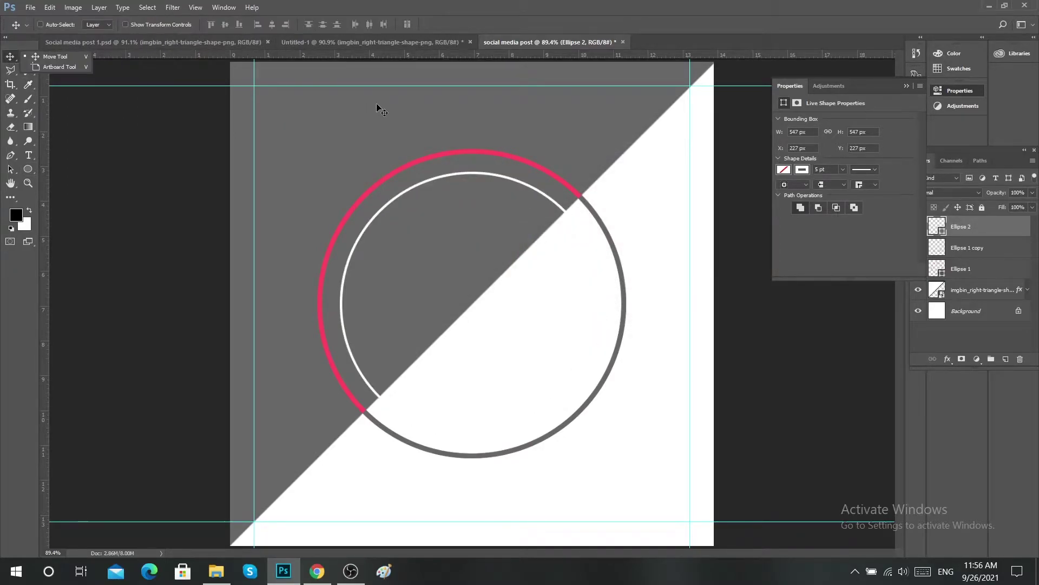
# - Duplicate the inner ring layer, cancelling an accidental delete
pyautogui.click(907, 85)
pyautogui.rightClick(974, 227)
pyautogui.click(881, 153)
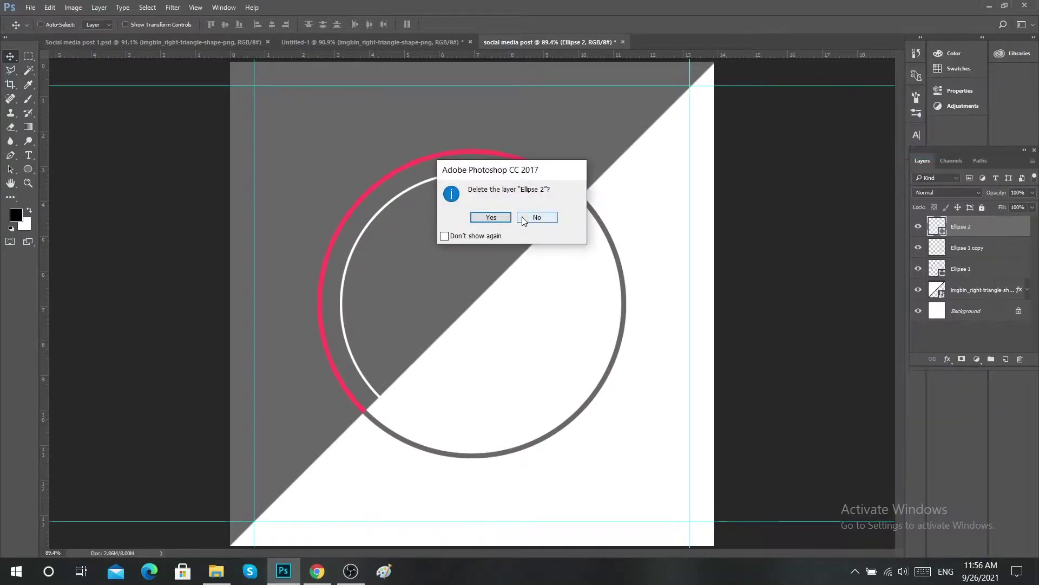
pyautogui.click(534, 215)
pyautogui.rightClick(887, 227)
pyautogui.click(898, 141)
pyautogui.click(613, 175)
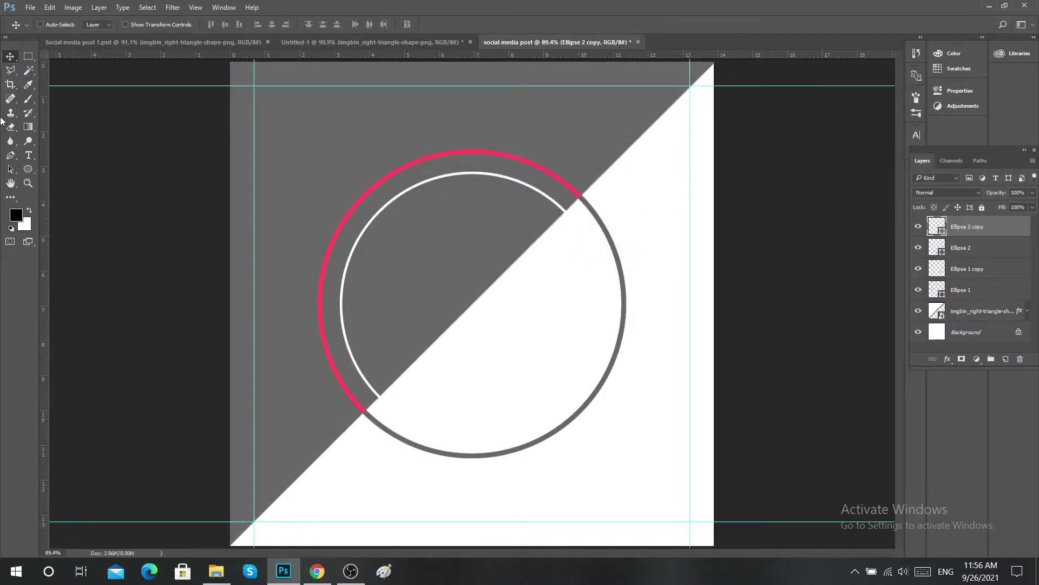
# - Give the copied inner ring a grey outline
pyautogui.press('u')
pyautogui.click(121, 27)
pyautogui.click(189, 44)
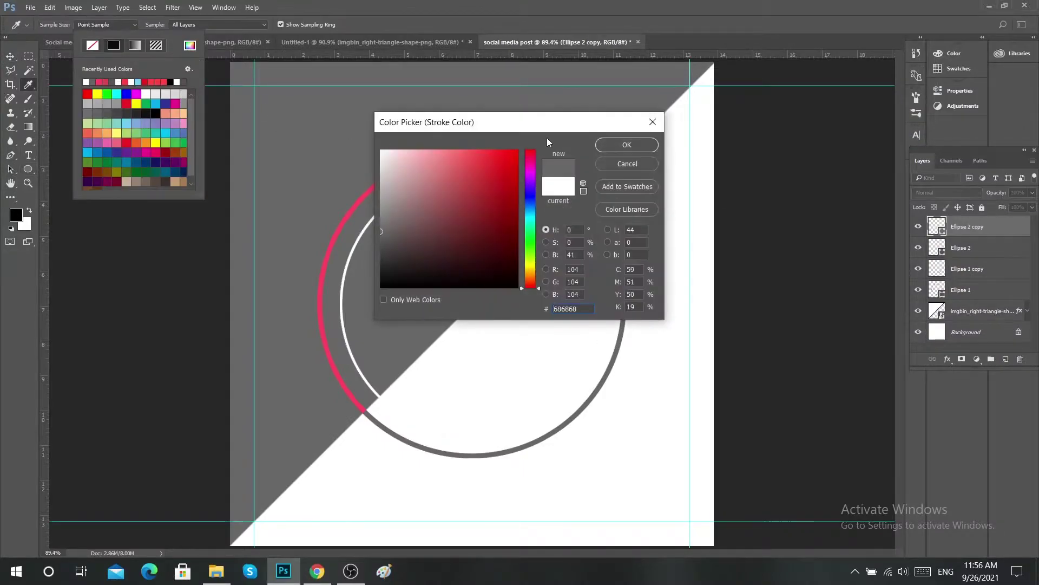
pyautogui.press('Return')
pyautogui.click(9, 56)
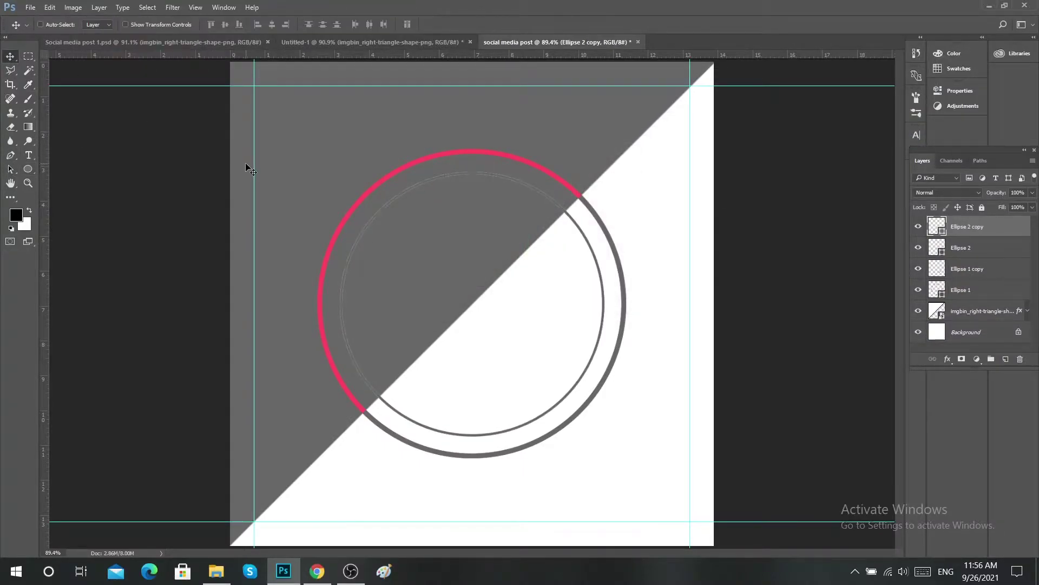
# - Rasterize the grey inner ring copy and erase it where it crosses the grey half
pyautogui.click(11, 126)
pyautogui.click(490, 190)
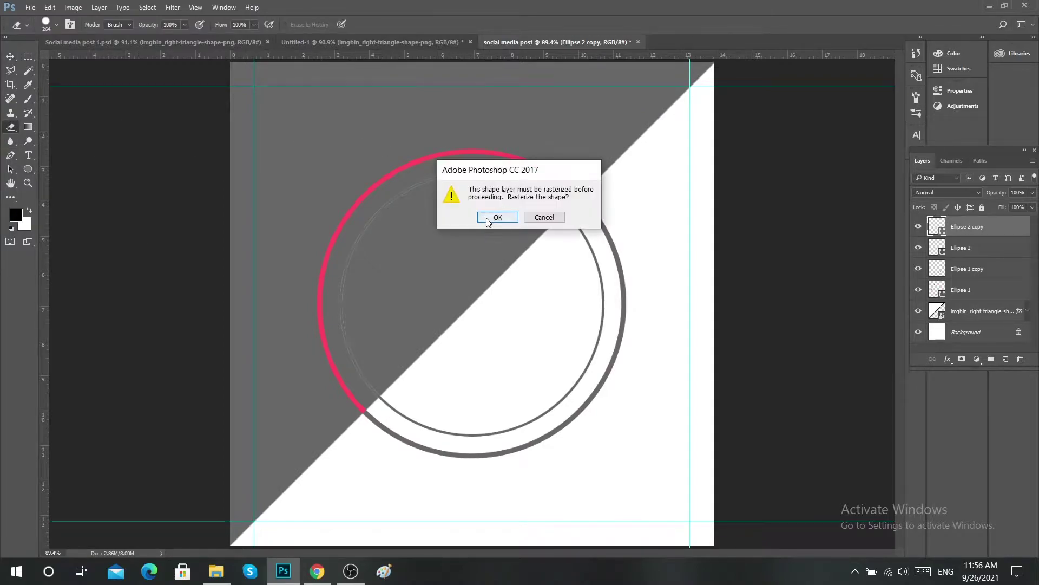
pyautogui.click(486, 215)
pyautogui.scroll(1, 498, 184)
pyautogui.scroll(1, 503, 168)
pyautogui.scroll(1, 506, 144)
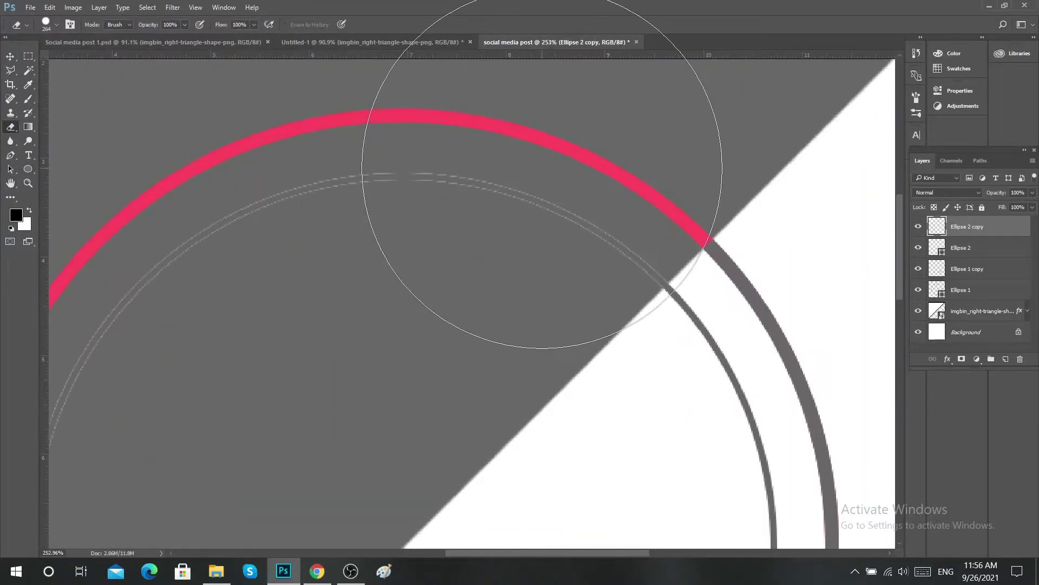
pyautogui.click(455, 157)
pyautogui.scroll(-1, 624, 190)
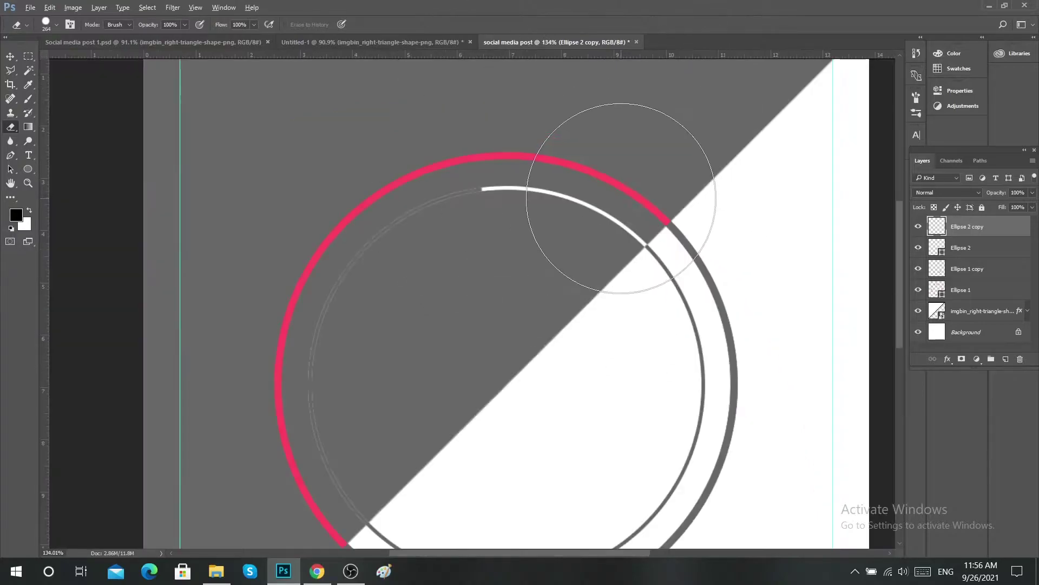
pyautogui.scroll(-1, 334, 403)
pyautogui.scroll(2, 334, 403)
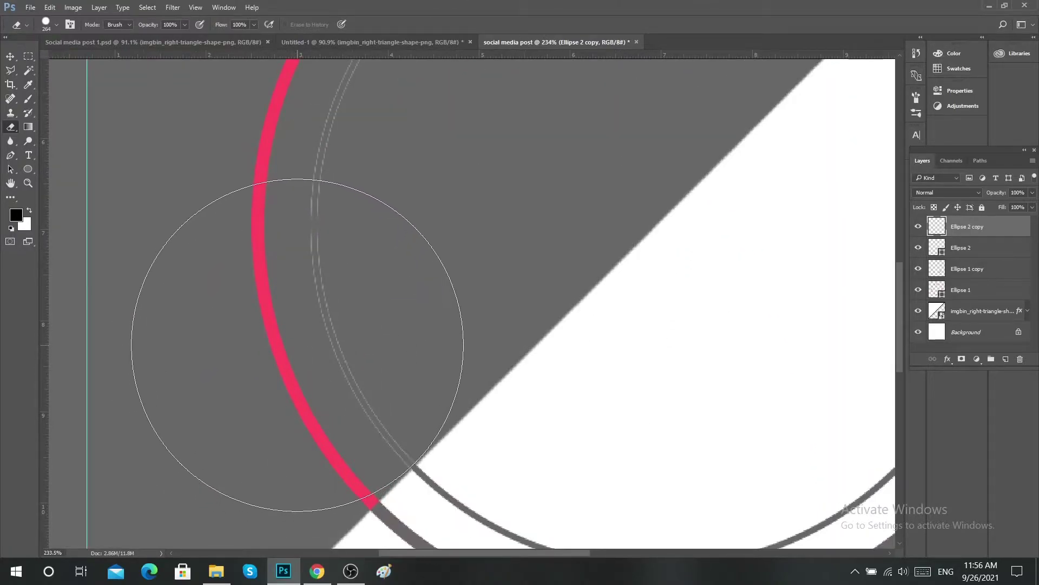
pyautogui.scroll(-1, 378, 282)
pyautogui.scroll(-1, 424, 249)
pyautogui.moveTo(527, 185); pyautogui.dragTo(440, 232)
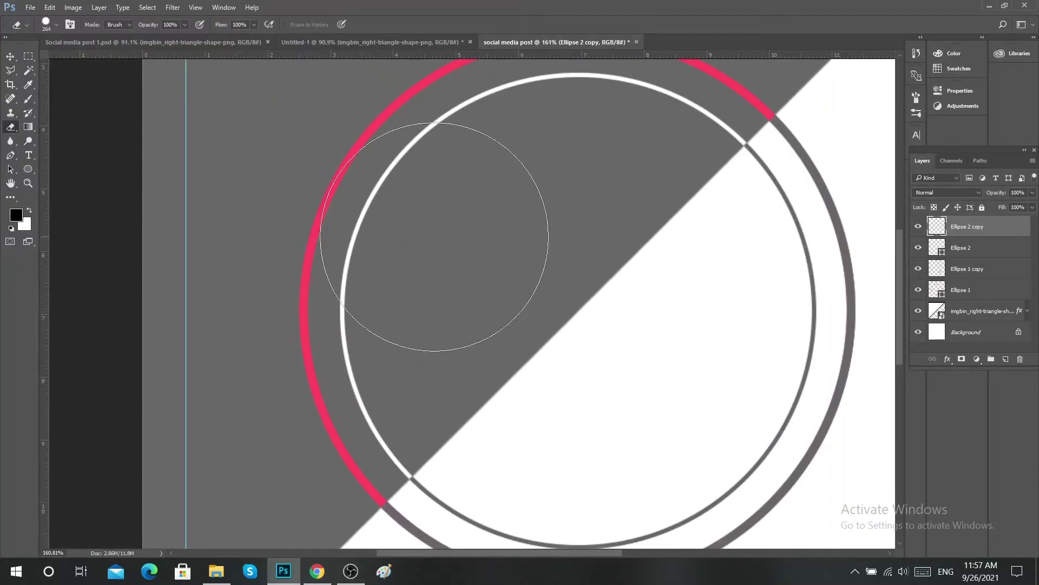
pyautogui.press('v')
pyautogui.press('v')
pyautogui.scroll(-1, 525, 212)
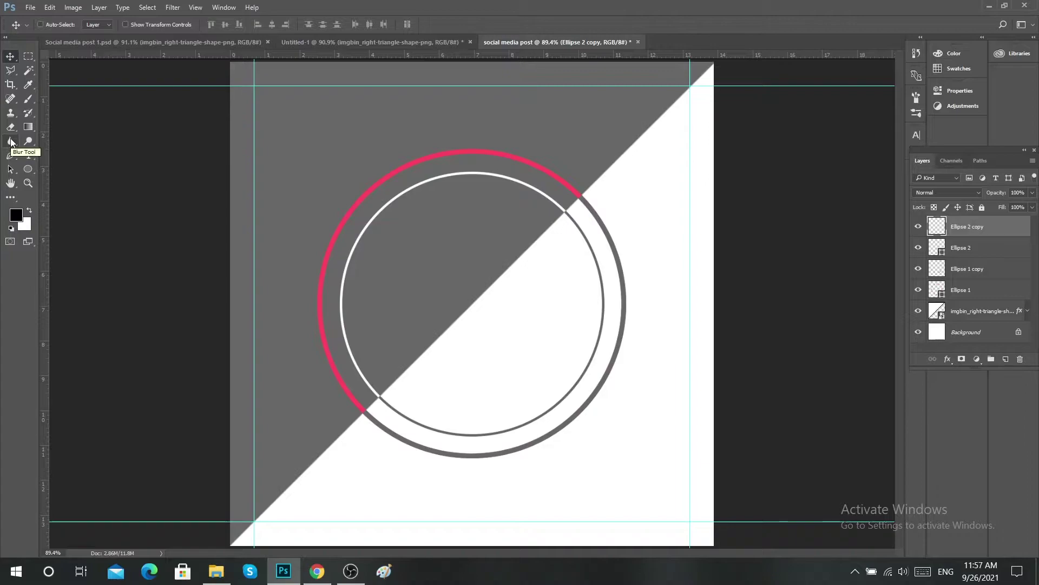
# - Draw an ellipse inside the rings with a light grey fill and no stroke
pyautogui.click(29, 169)
pyautogui.click(67, 188)
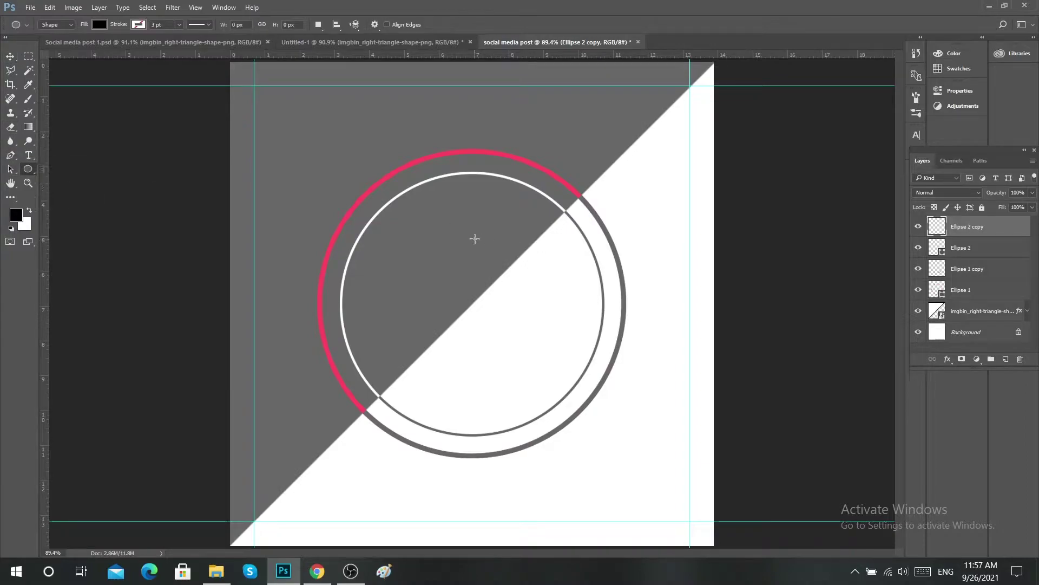
pyautogui.moveTo(475, 238); pyautogui.dragTo(577, 343)
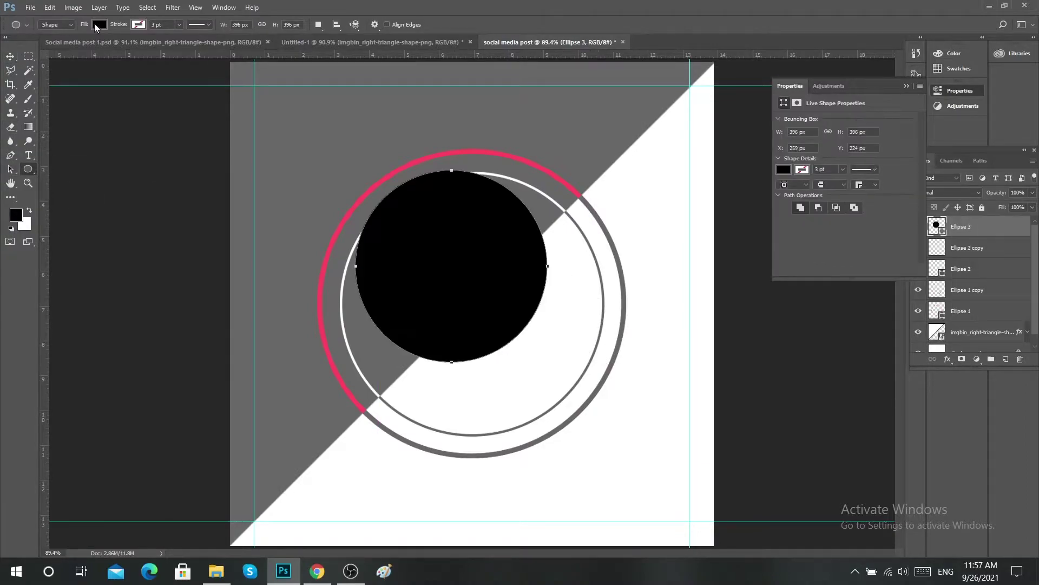
pyautogui.click(99, 24)
pyautogui.click(54, 45)
pyautogui.click(138, 25)
pyautogui.click(111, 101)
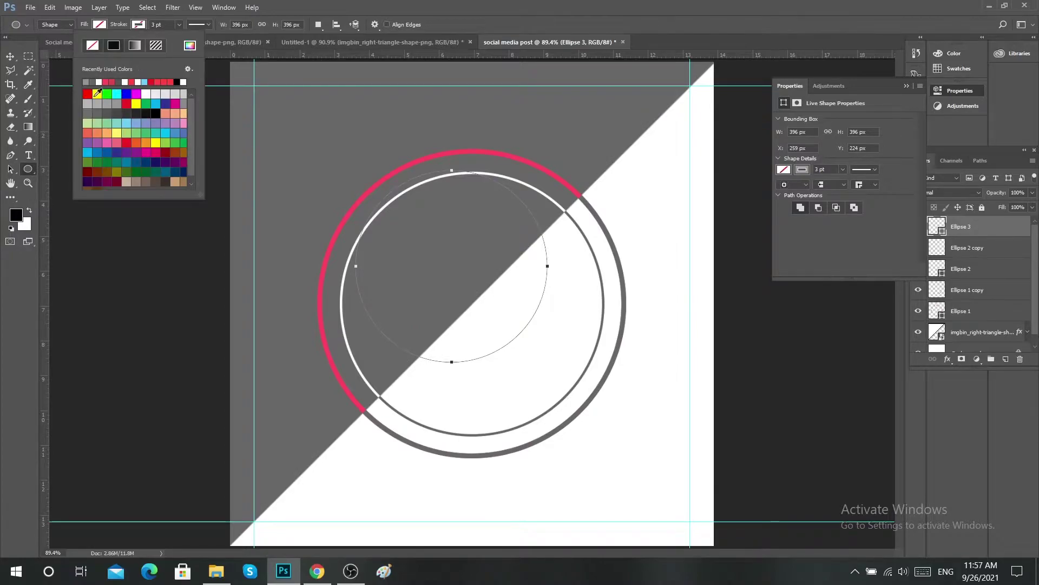
pyautogui.click(98, 24)
pyautogui.click(92, 45)
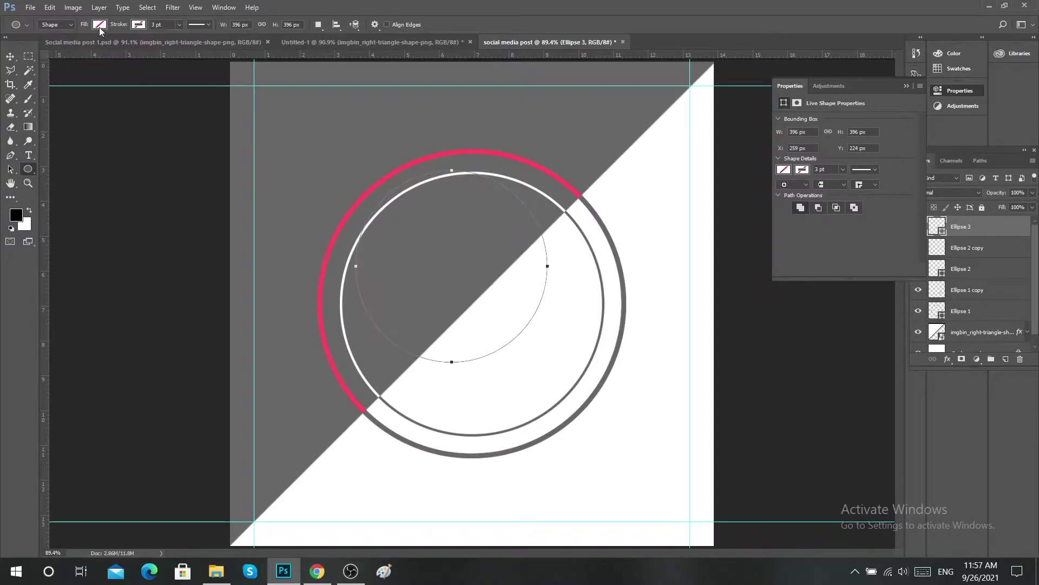
pyautogui.click(98, 24)
pyautogui.click(50, 80)
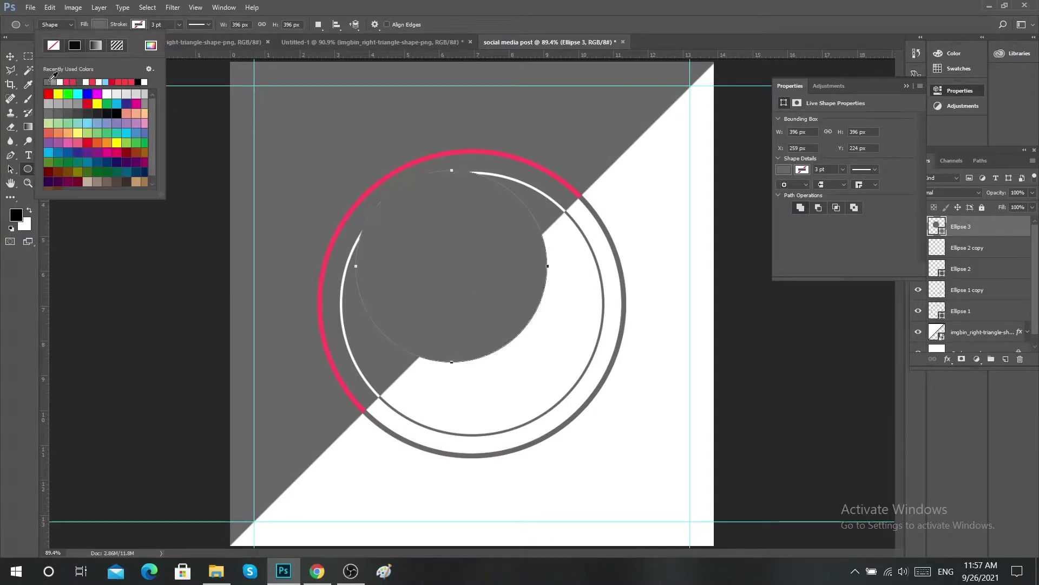
pyautogui.click(66, 103)
# - Centre the grey circle on the canvas and enlarge it to fill the inner ring
pyautogui.press('v')
pyautogui.click(271, 24)
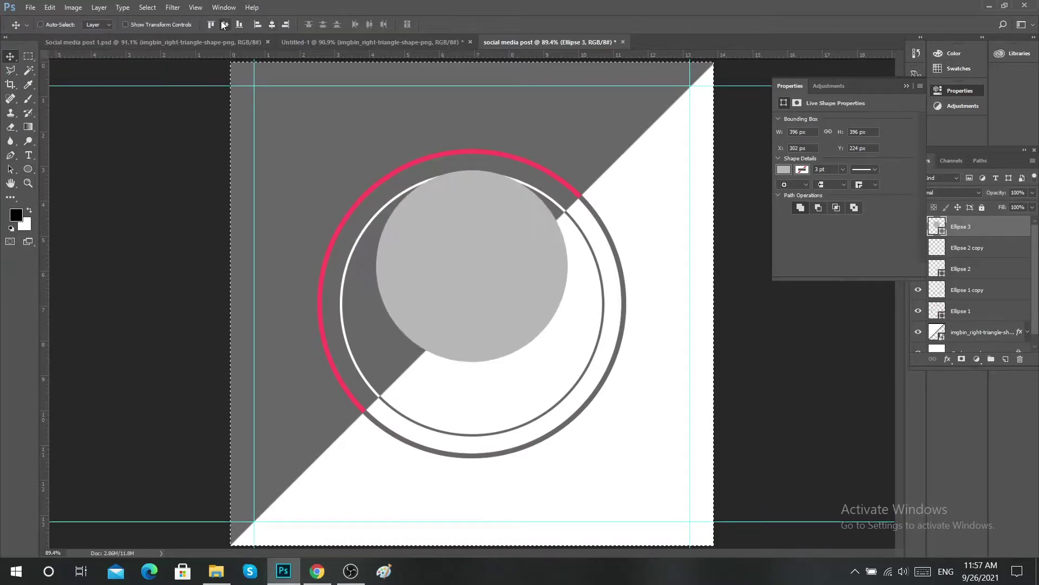
pyautogui.click(225, 24)
pyautogui.hotkey('ctrl', 'd')
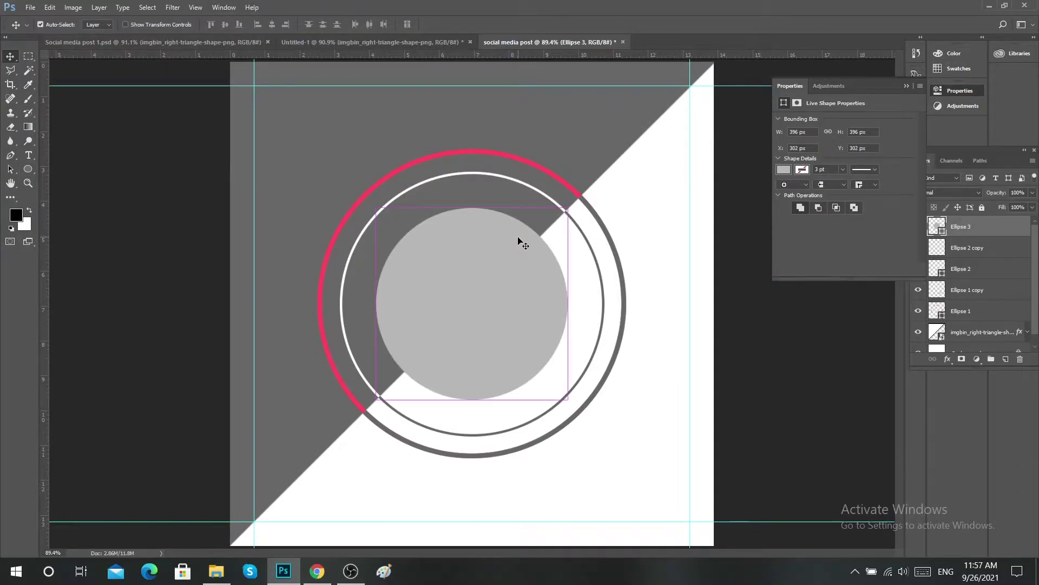
pyautogui.hotkey('ctrl', 't')
pyautogui.moveTo(568, 208); pyautogui.dragTo(584, 195)
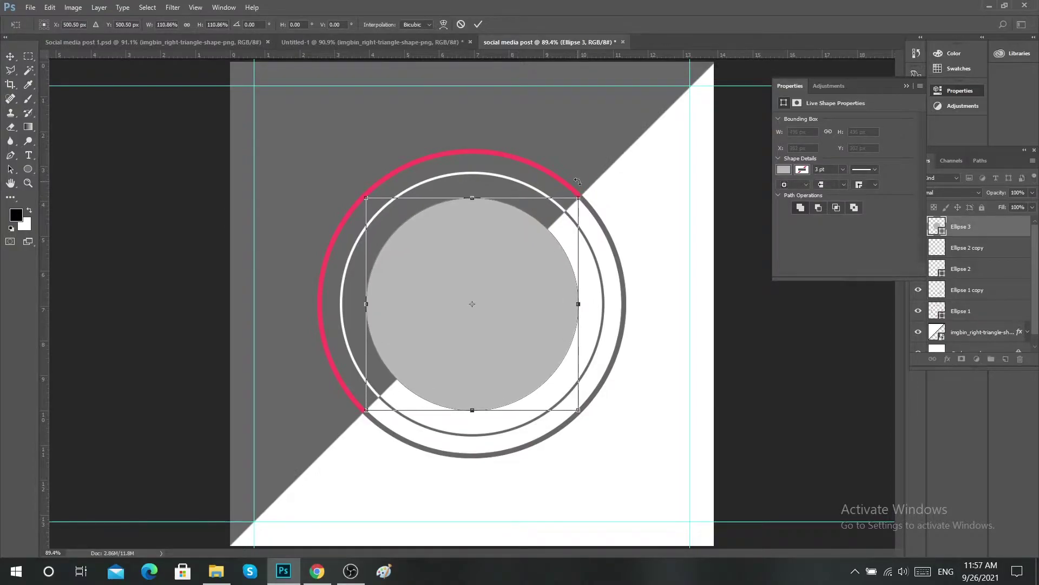
pyautogui.click(479, 24)
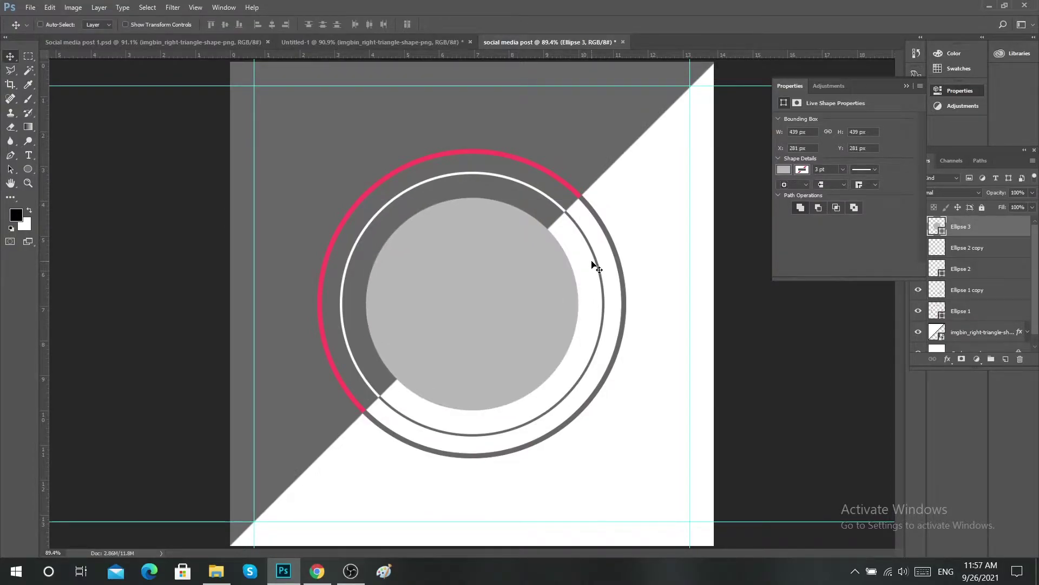
pyautogui.click(906, 86)
# - Drag the woman-in-sunglasses photo from Downloads > Design X > Others into the post document
pyautogui.click(216, 571)
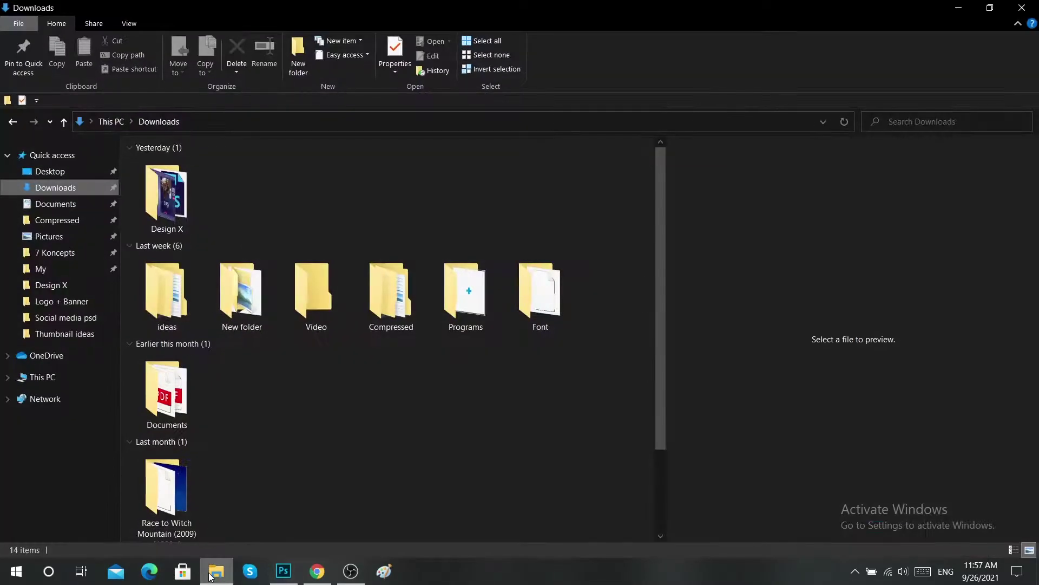
pyautogui.doubleClick(157, 189)
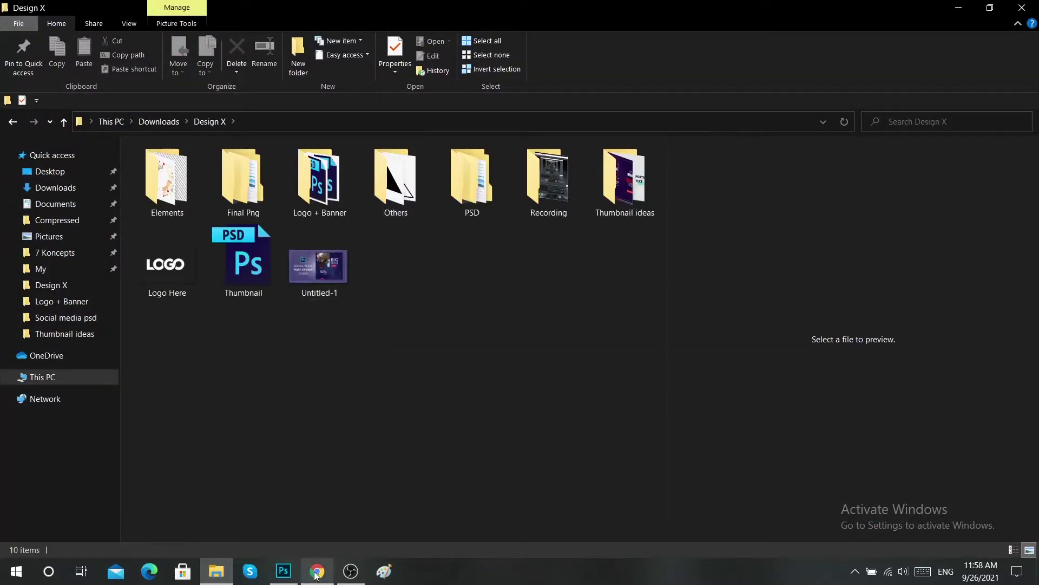
pyautogui.click(283, 571)
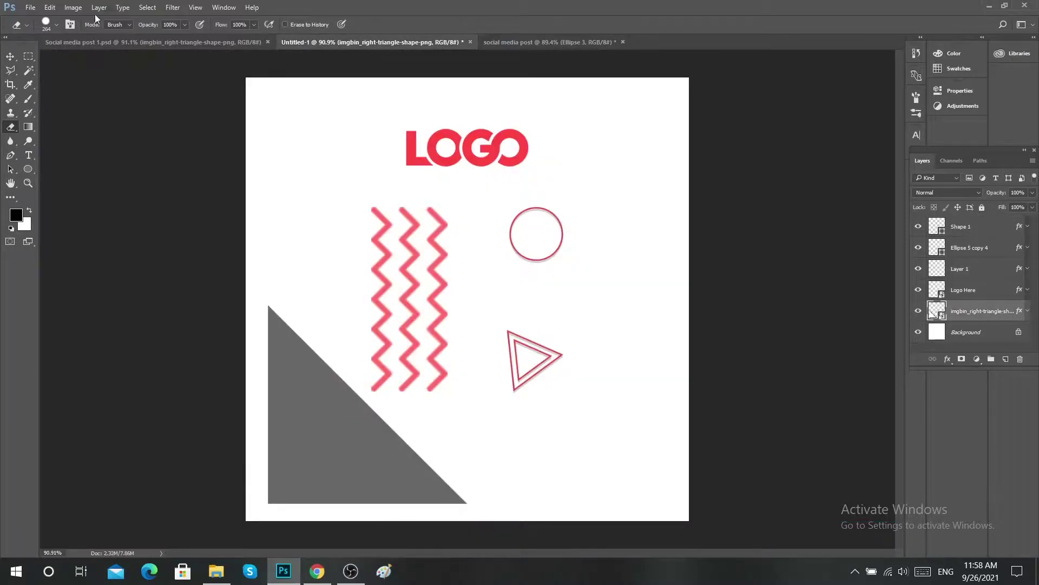
pyautogui.click(216, 571)
pyautogui.doubleClick(428, 217)
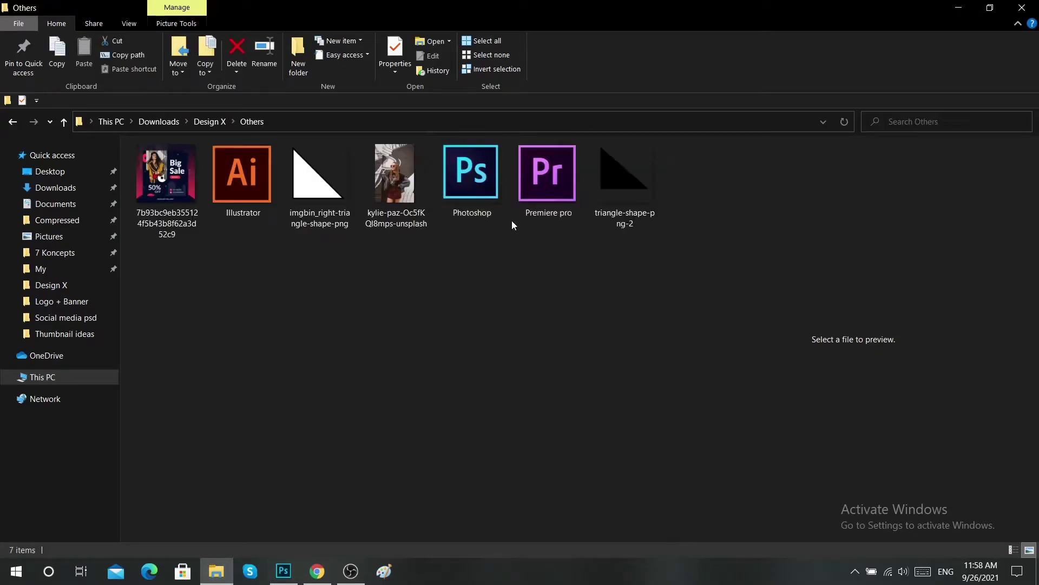
pyautogui.moveTo(408, 189)
pyautogui.mouseDown()
pyautogui.moveTo(525, 53)
pyautogui.moveTo(742, 343)
pyautogui.mouseUp()
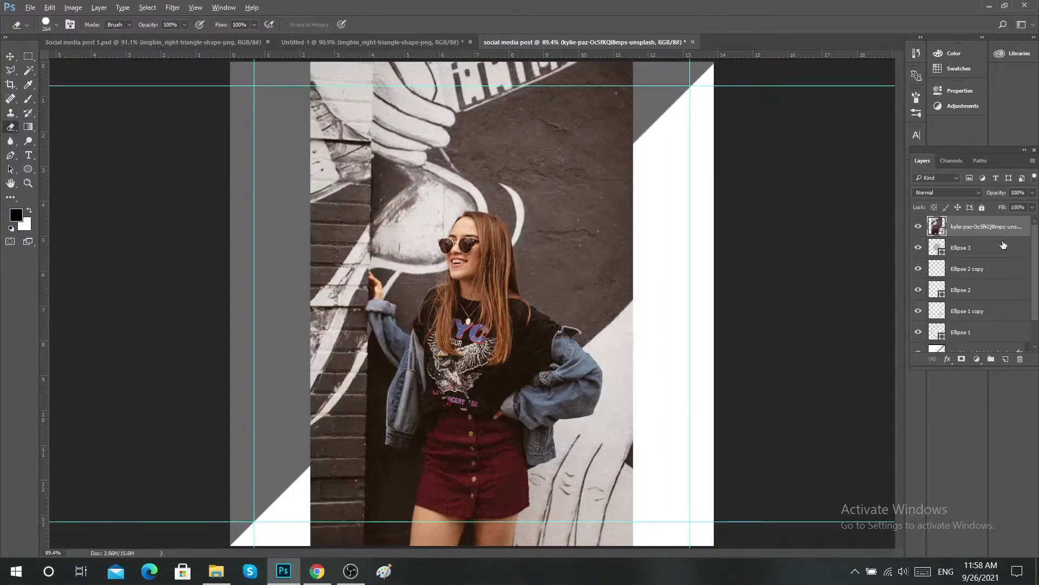
# - Clip the portrait to the grey circle, then shrink and reposition it to frame the woman
pyautogui.hotkey('ctrl', 'alt', 'g')
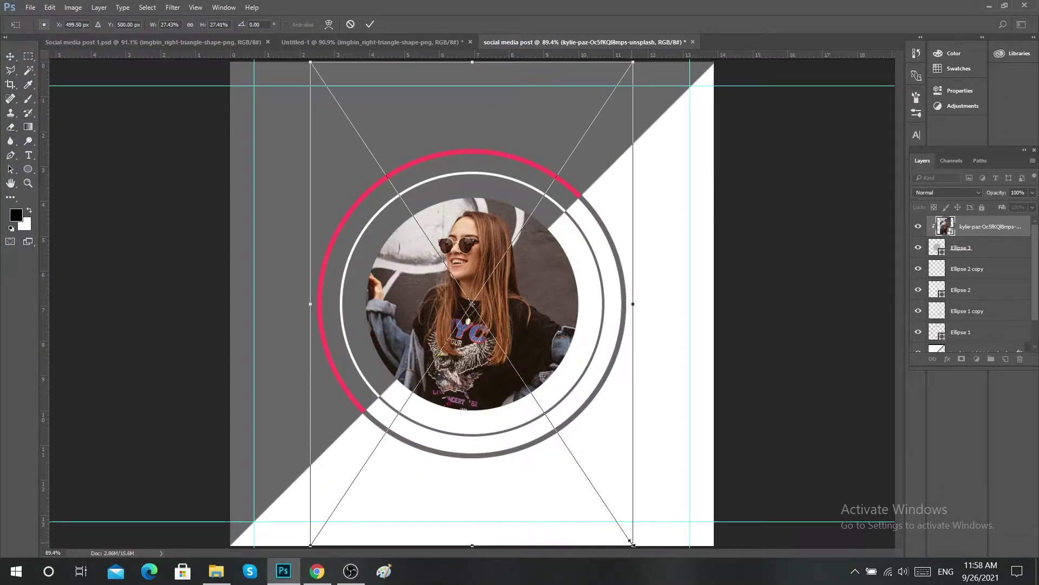
pyautogui.moveTo(631, 541); pyautogui.dragTo(614, 477)
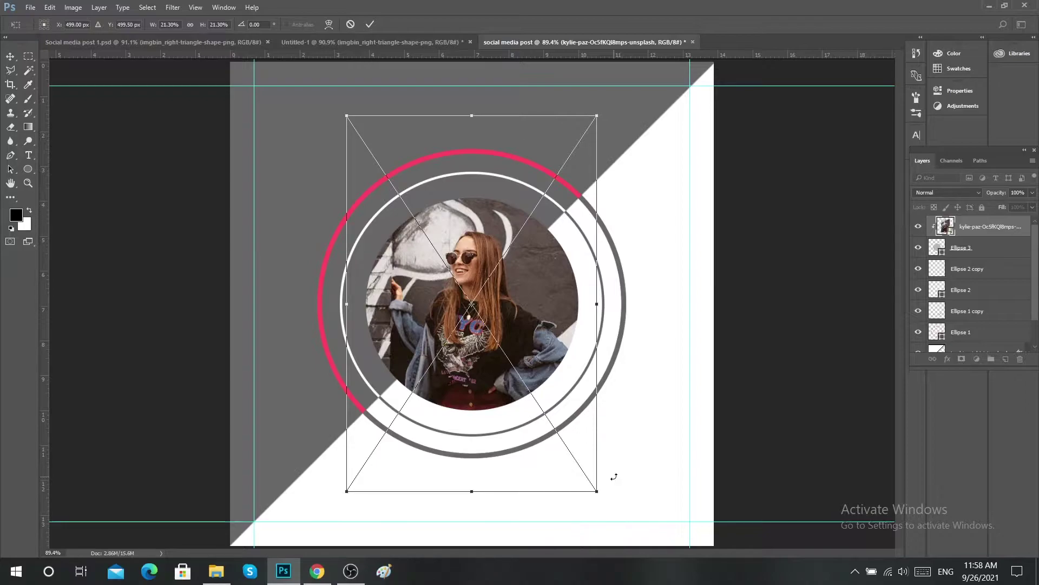
pyautogui.moveTo(522, 353); pyautogui.dragTo(516, 347)
pyautogui.moveTo(512, 342); pyautogui.dragTo(512, 340)
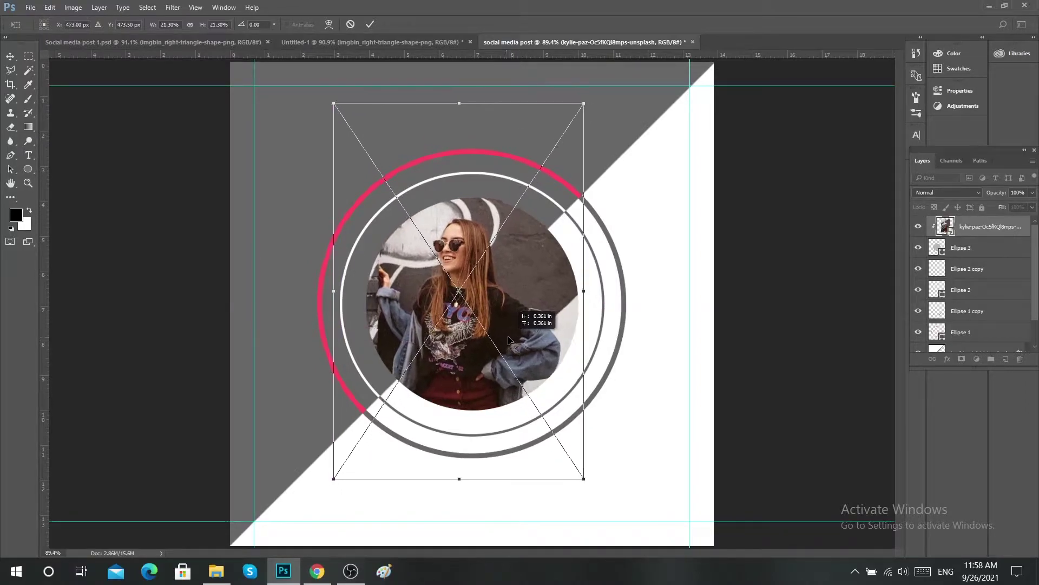
pyautogui.click(366, 25)
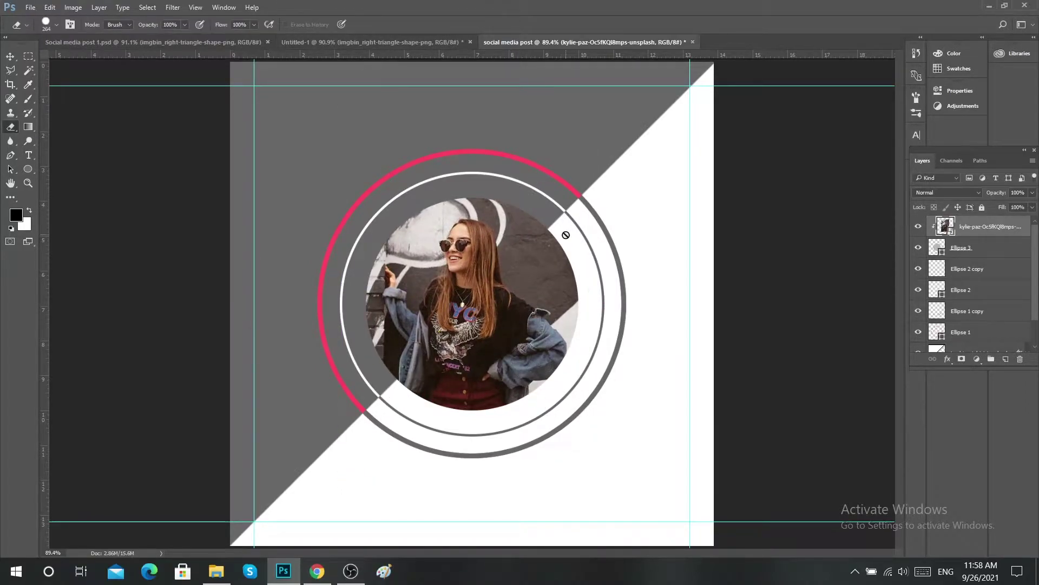
pyautogui.doubleClick(1003, 249)
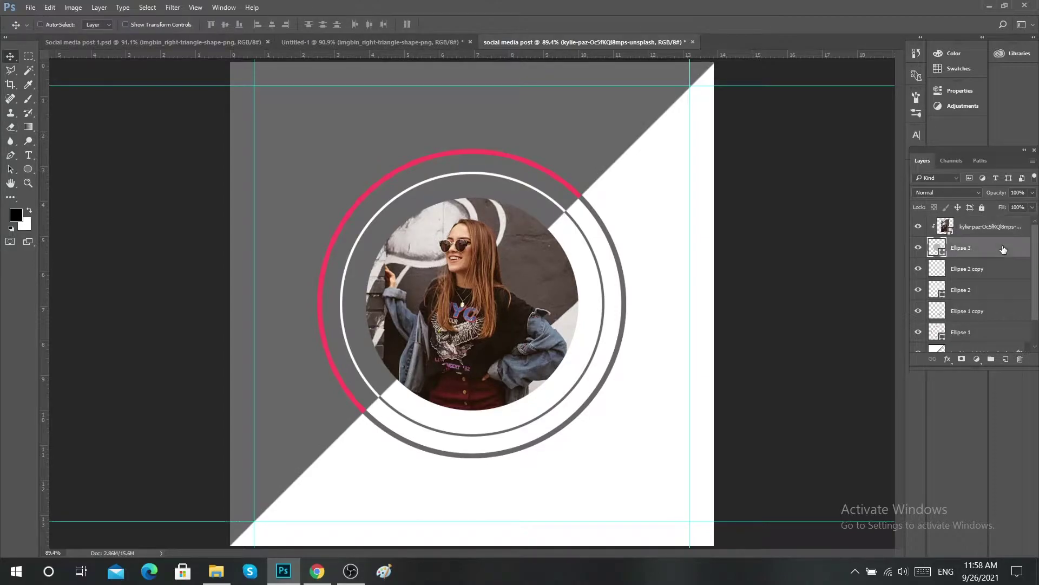
# - Add a drop shadow with opacity 40%, distance 0, spread 25% and size 25 px
pyautogui.click(646, 308)
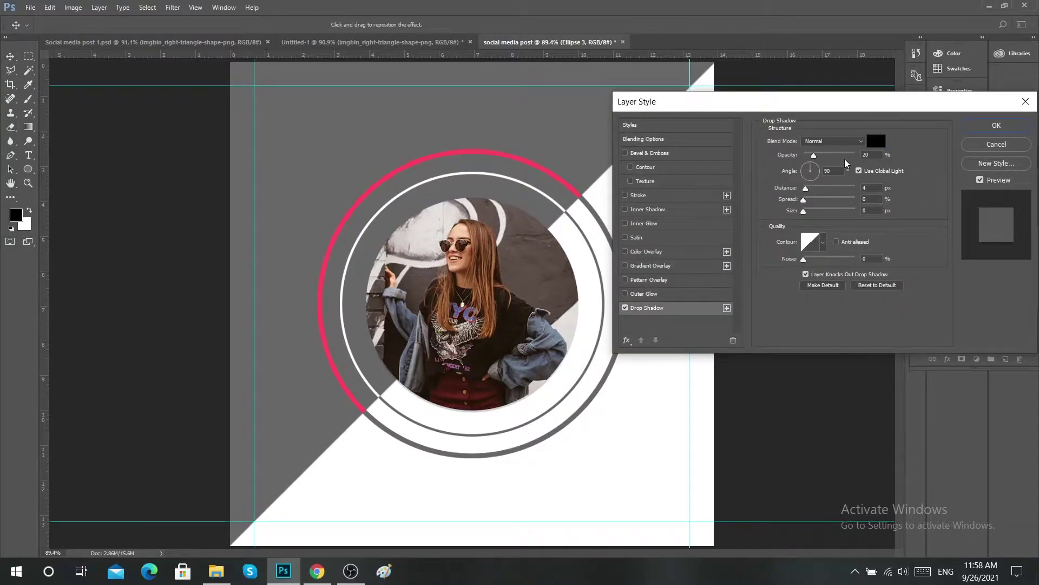
pyautogui.moveTo(786, 154)
pyautogui.mouseDown()
pyautogui.moveTo(807, 155)
pyautogui.moveTo(800, 188)
pyautogui.moveTo(822, 200)
pyautogui.moveTo(810, 211)
pyautogui.mouseUp()
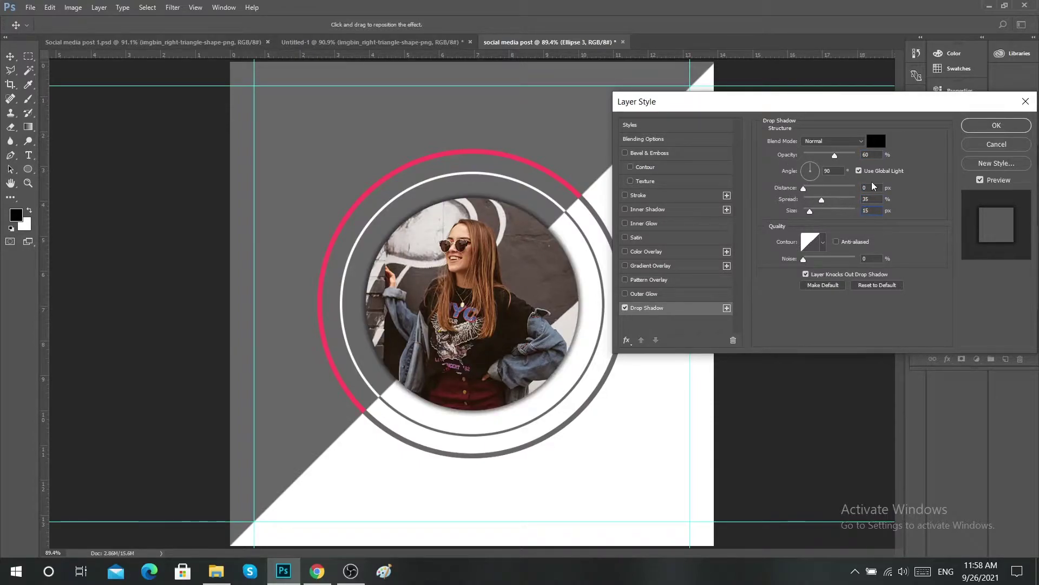
pyautogui.click(823, 155)
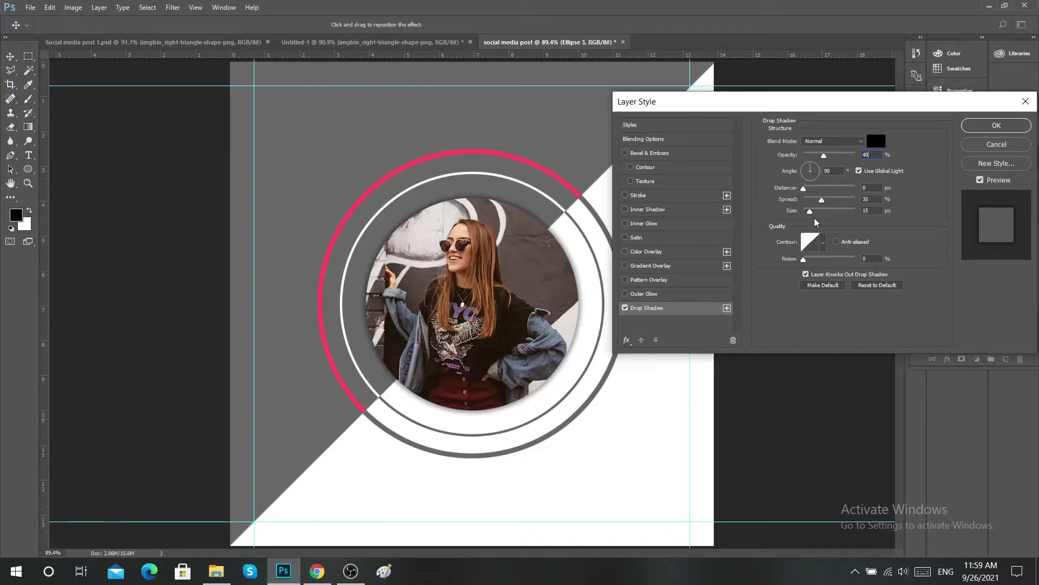
pyautogui.click(812, 211)
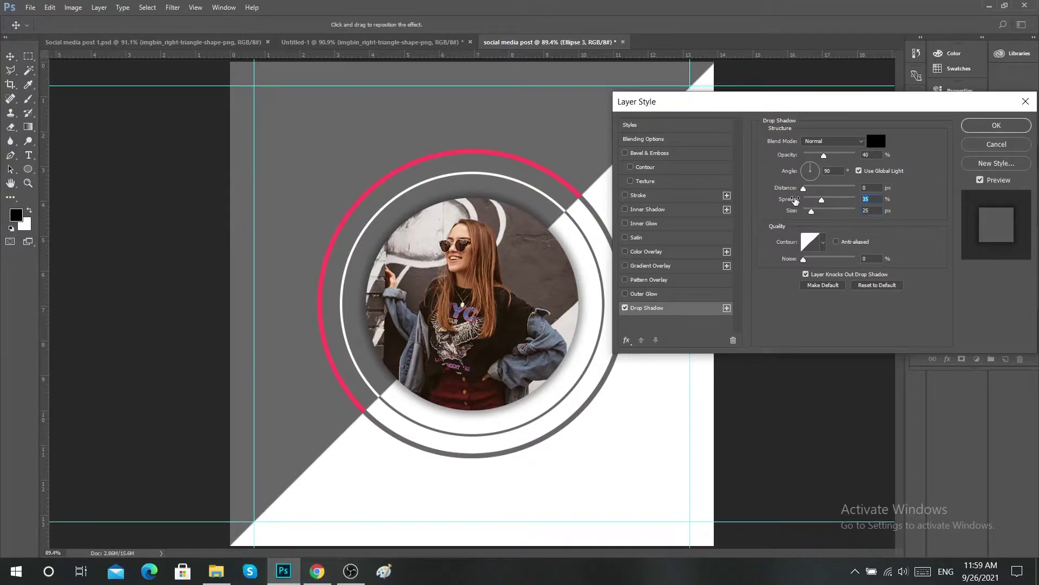
pyautogui.write('25')
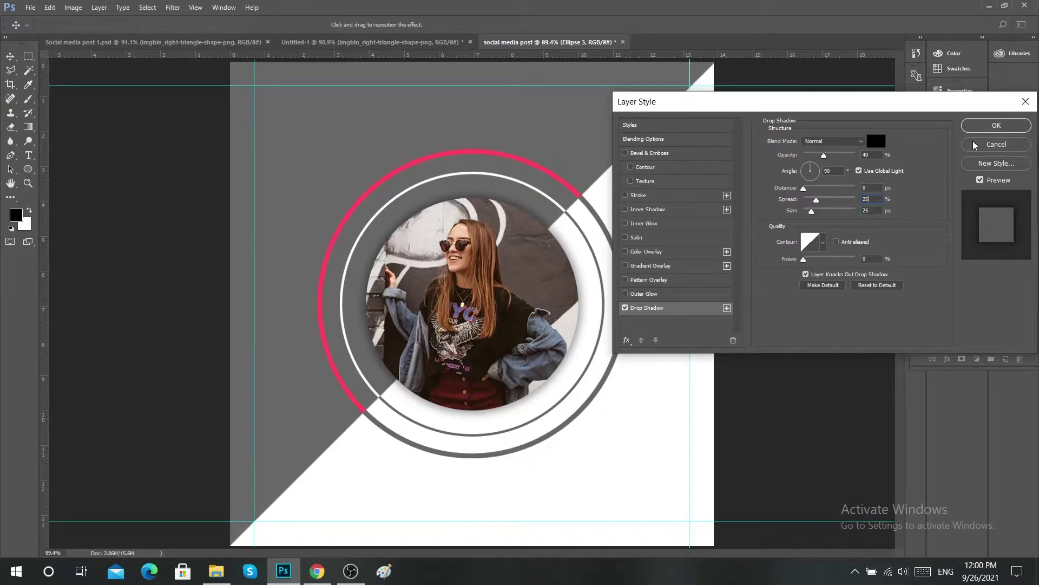
pyautogui.click(980, 126)
pyautogui.click(1023, 247)
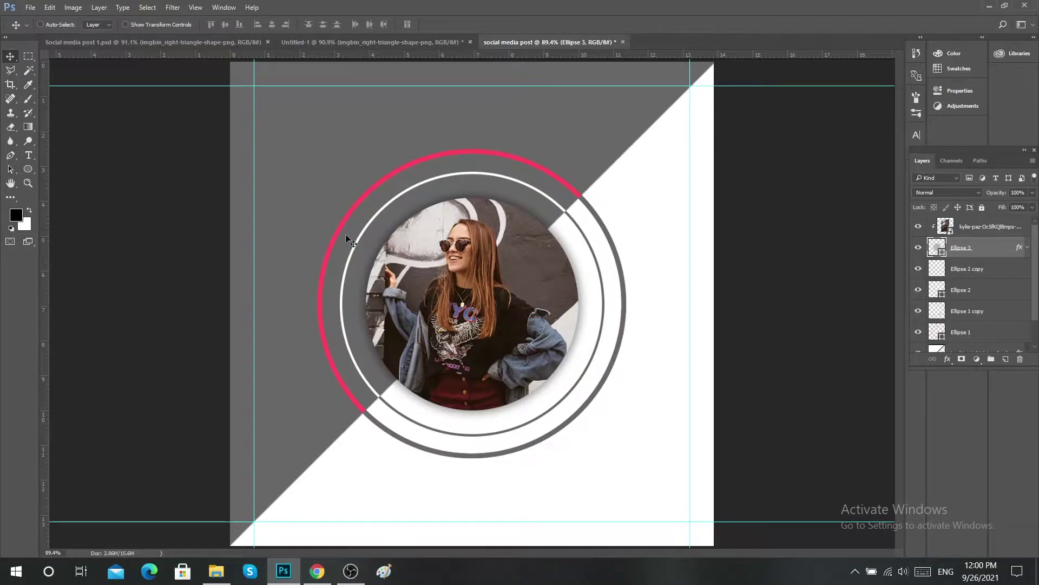
# - Draw a small pink dot and place it on the red ring's left edge
pyautogui.click(29, 169)
pyautogui.click(989, 227)
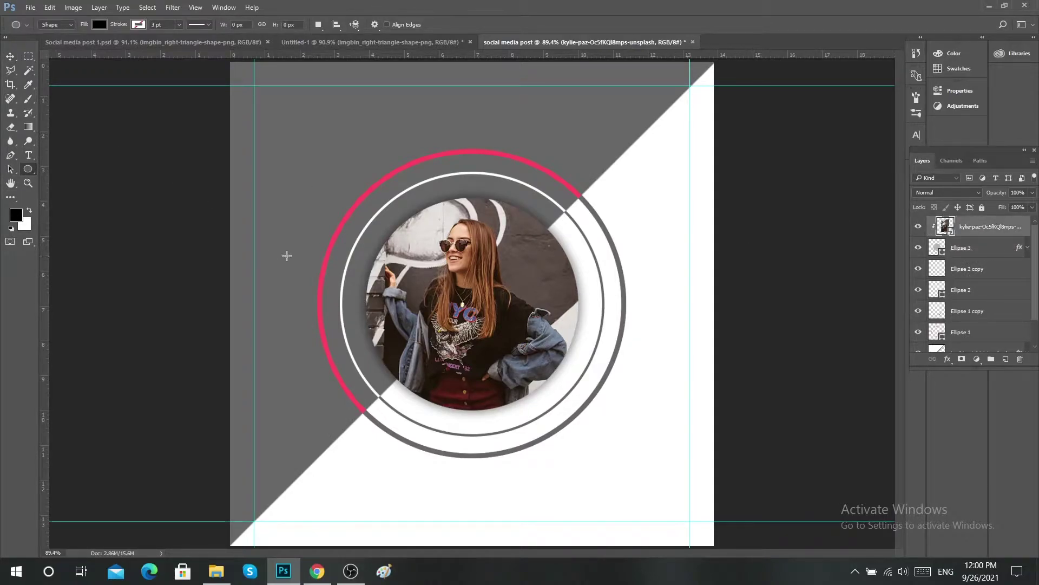
pyautogui.moveTo(632, 209); pyautogui.dragTo(642, 220)
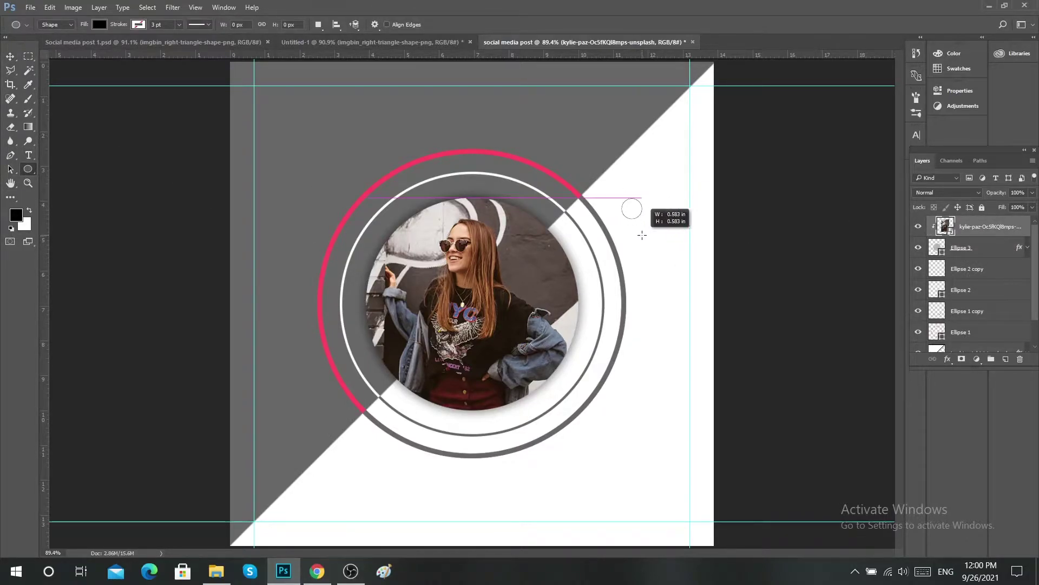
pyautogui.click(99, 25)
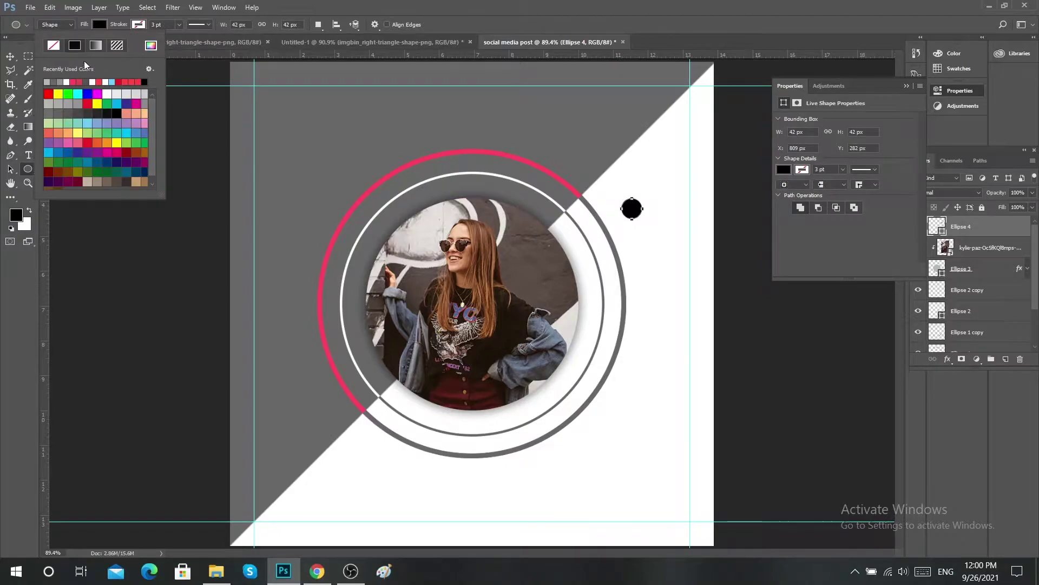
pyautogui.click(151, 45)
pyautogui.click(623, 142)
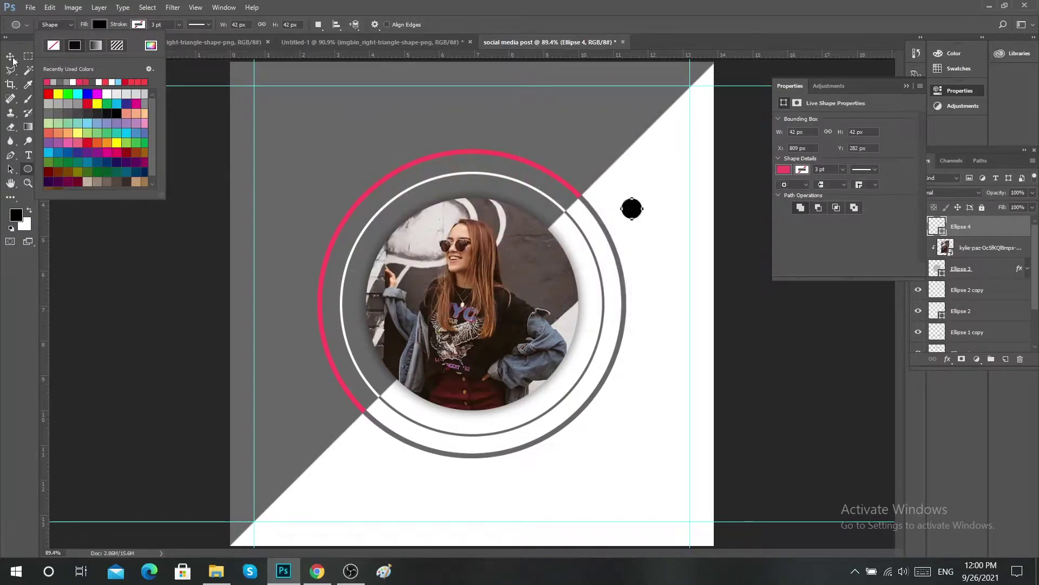
pyautogui.press('v')
pyautogui.moveTo(640, 193); pyautogui.dragTo(345, 338)
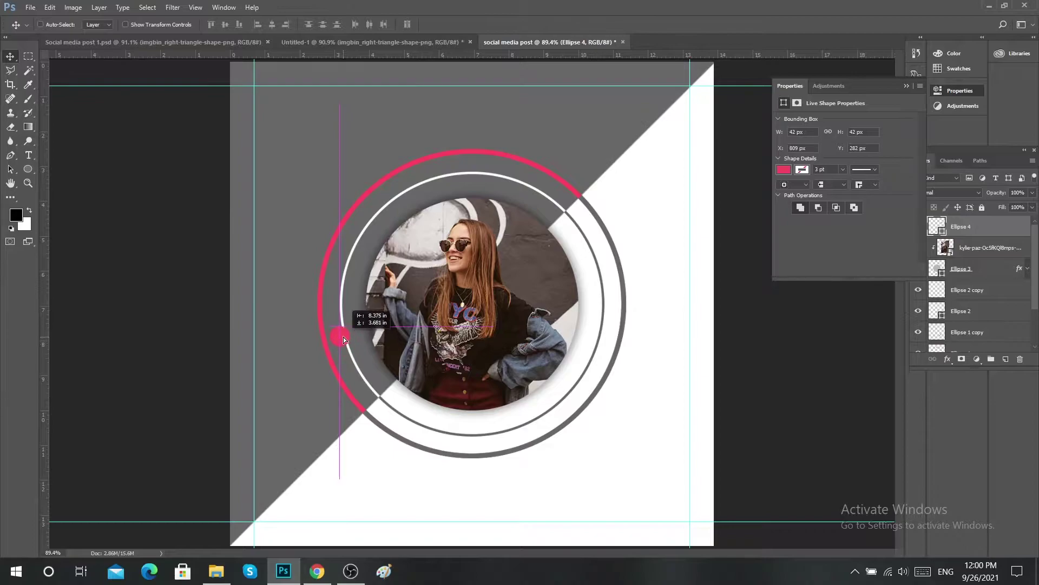
pyautogui.scroll(2, 344, 354)
pyautogui.scroll(3, 344, 354)
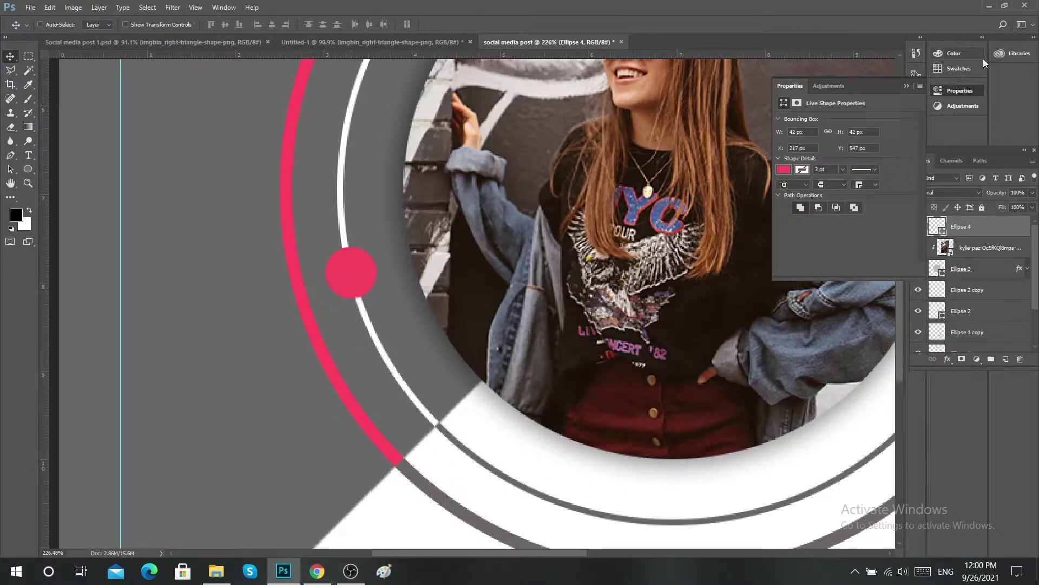
pyautogui.click(906, 86)
# - Duplicate the dot lower onto the white ring, shrink it to about 62%, and fill it white
pyautogui.moveTo(353, 281); pyautogui.dragTo(379, 354)
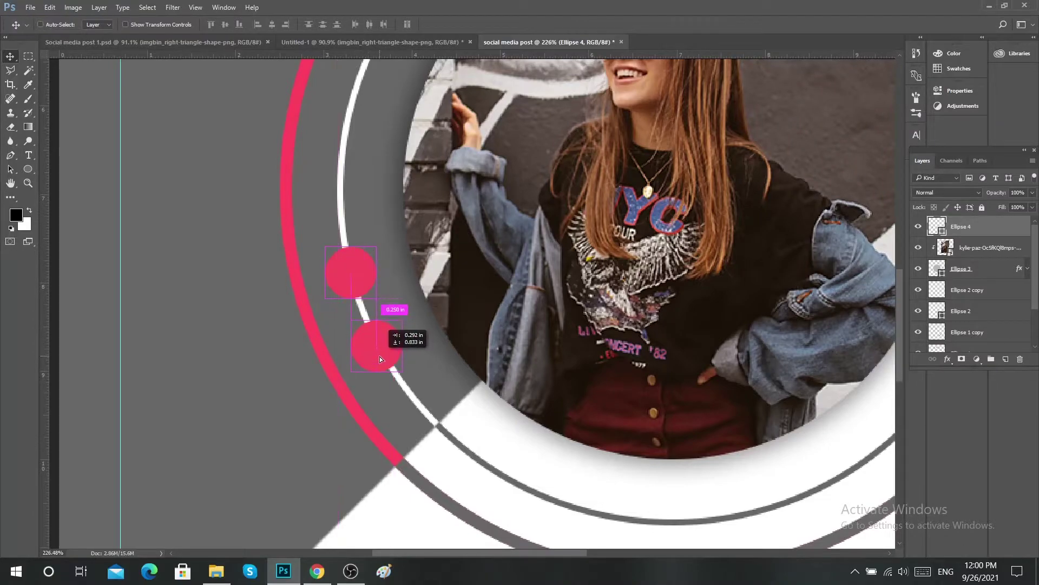
pyautogui.hotkey('ctrl', 't')
pyautogui.moveTo(402, 320); pyautogui.dragTo(390, 329)
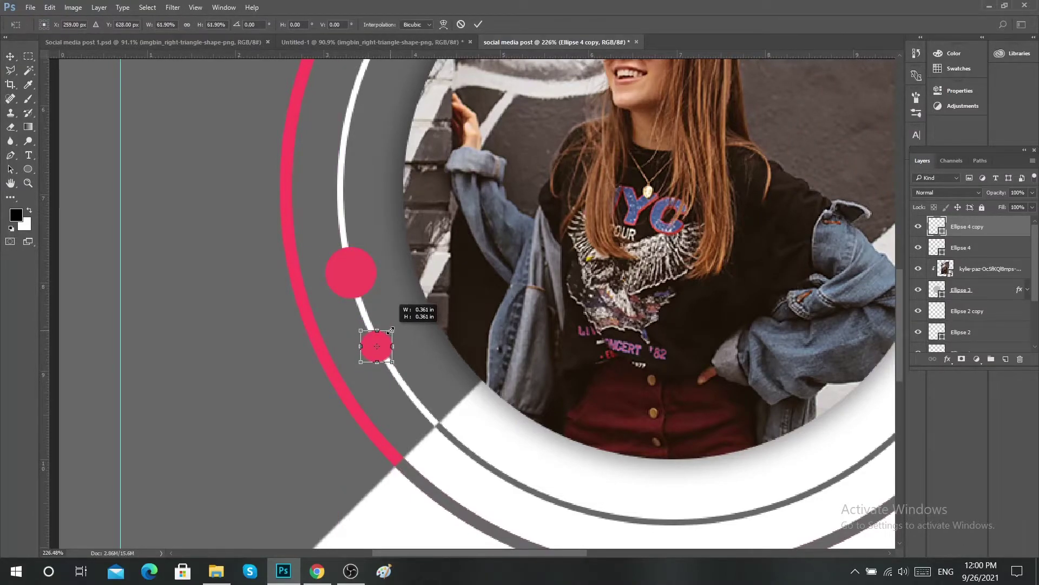
pyautogui.press('Return')
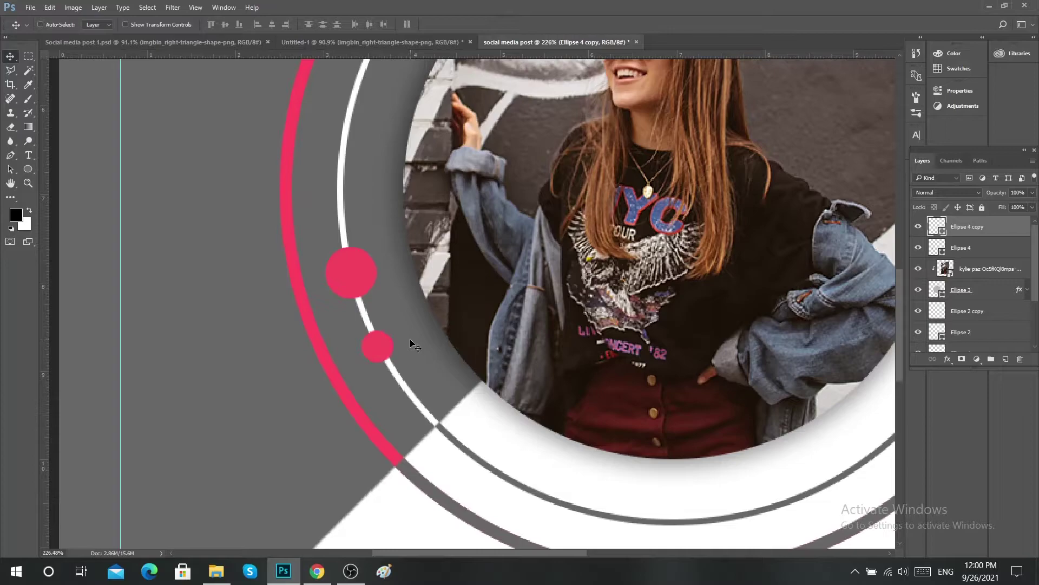
pyautogui.click(28, 169)
pyautogui.click(99, 30)
pyautogui.click(151, 45)
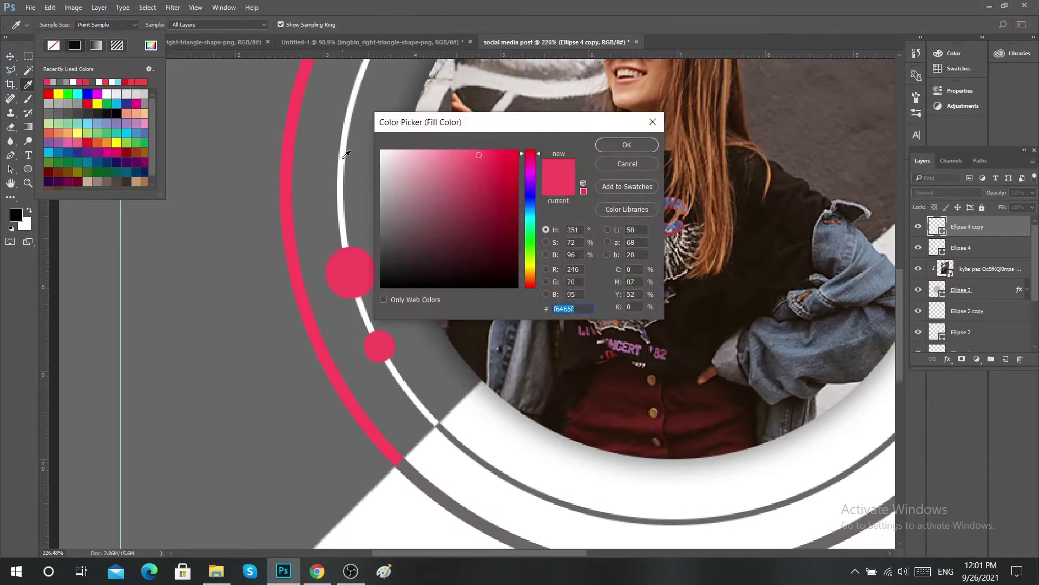
pyautogui.click(384, 142)
pyautogui.click(622, 144)
pyautogui.click(11, 58)
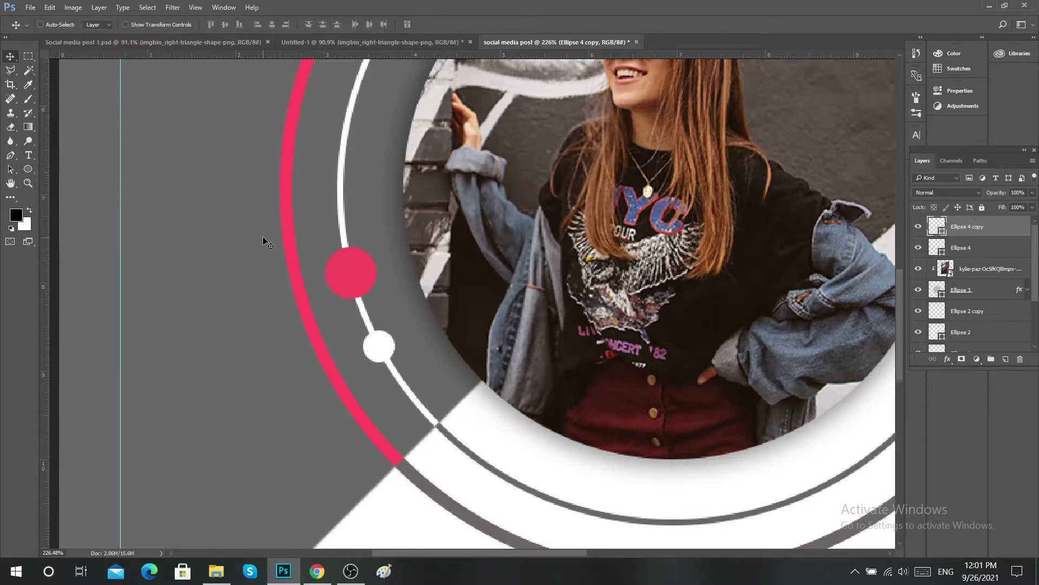
# - Add a third, smaller pink dot further down the arc and nudge it into place
pyautogui.keyDown('ctrl'); pyautogui.click(357, 279); pyautogui.keyUp('ctrl')
pyautogui.moveTo(356, 282); pyautogui.dragTo(414, 411)
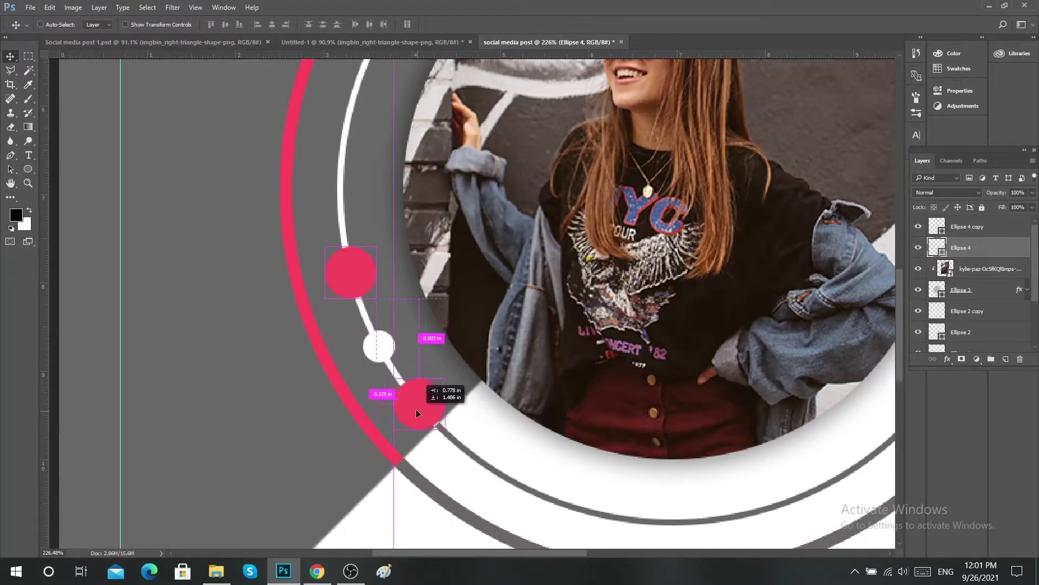
pyautogui.hotkey('ctrl', 't')
pyautogui.moveTo(434, 375); pyautogui.dragTo(420, 389)
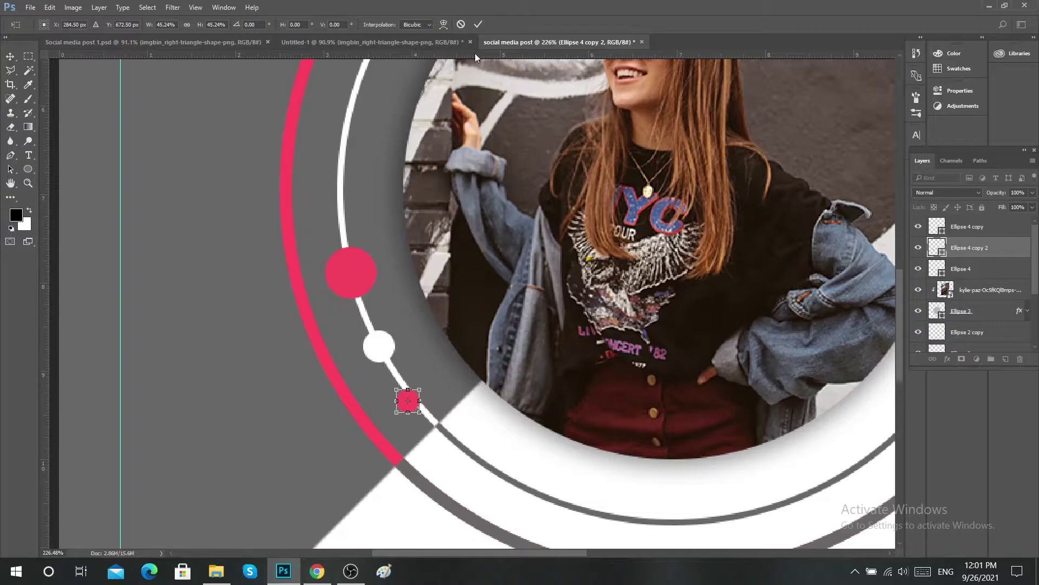
pyautogui.click(478, 24)
pyautogui.hotkey('shift', 'Up')
pyautogui.hotkey('shift', 'Right')
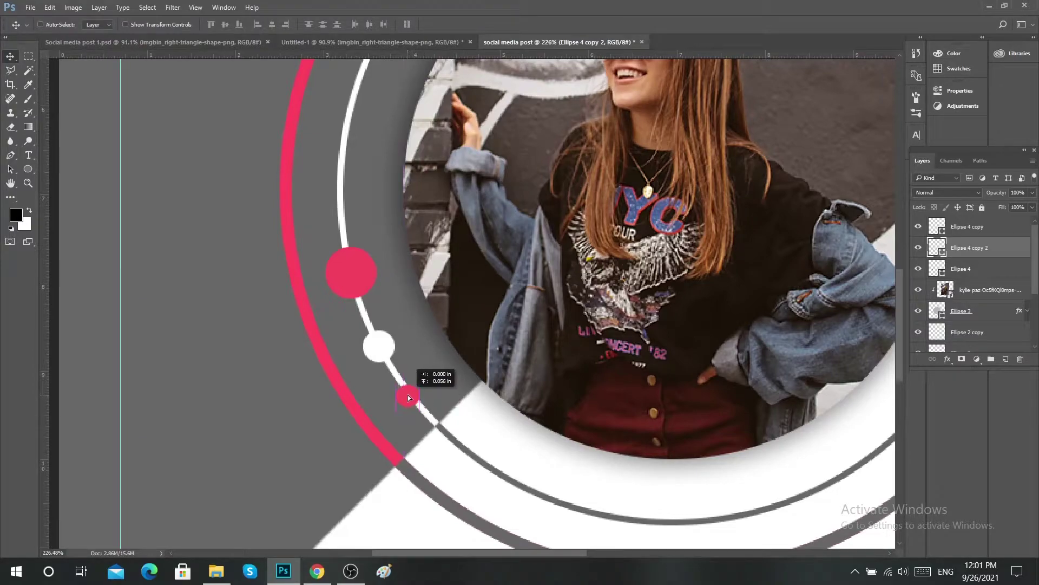
pyautogui.hotkey('shift', 'Down')
pyautogui.press('Left')
pyautogui.press('Left')
pyautogui.press('Left')
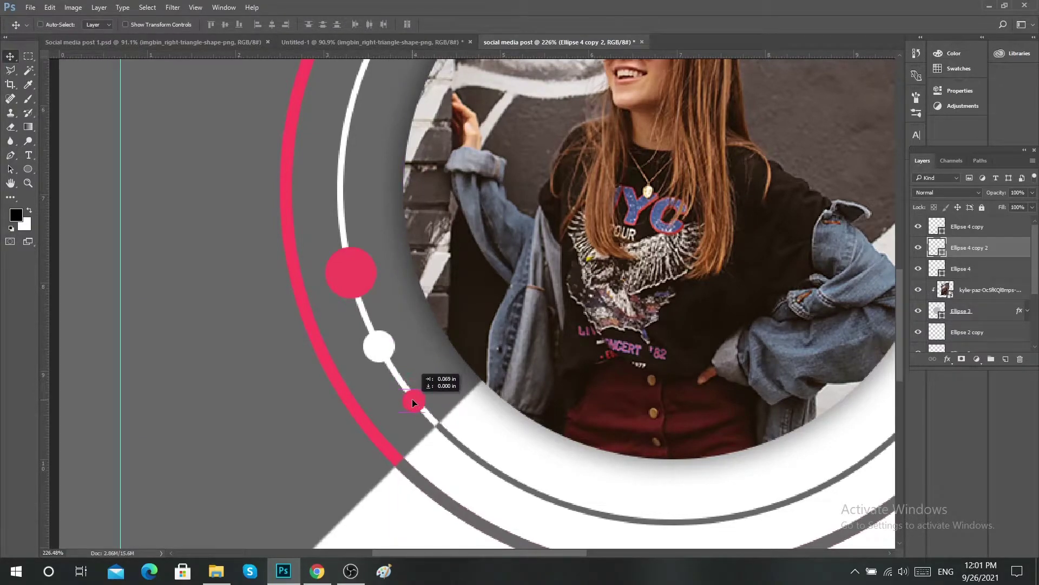
pyautogui.press('ctrl')
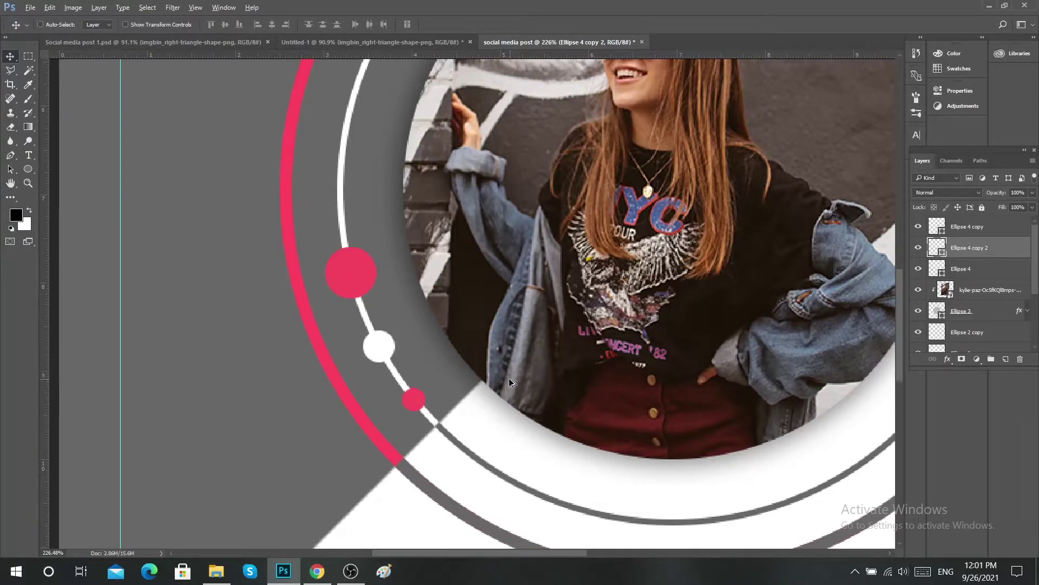
pyautogui.keyDown('alt'); pyautogui.scroll(-2, 509, 381); pyautogui.keyUp('alt')
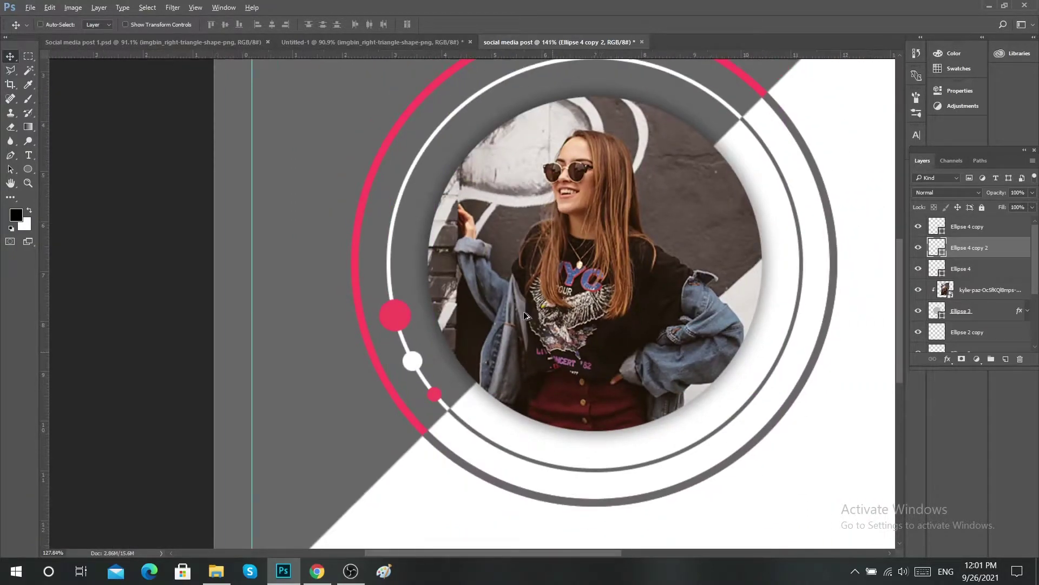
# - Group the three accent dots and duplicate the group toward the upper right
pyautogui.keyDown('alt'); pyautogui.scroll(-1, 525, 308); pyautogui.keyUp('alt')
pyautogui.hscroll(2, 600, 344)
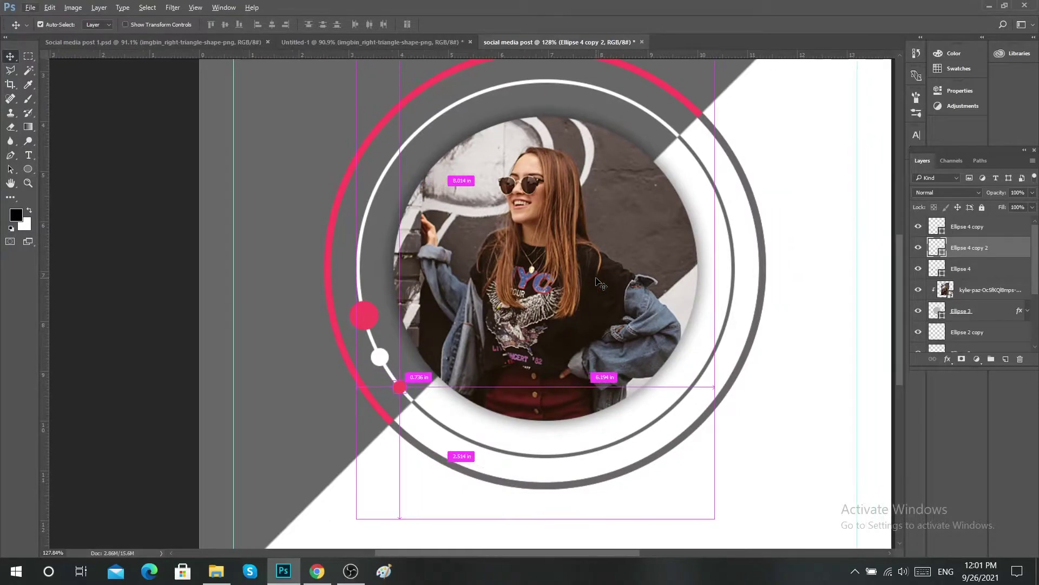
pyautogui.hotkey('ctrl', 'g')
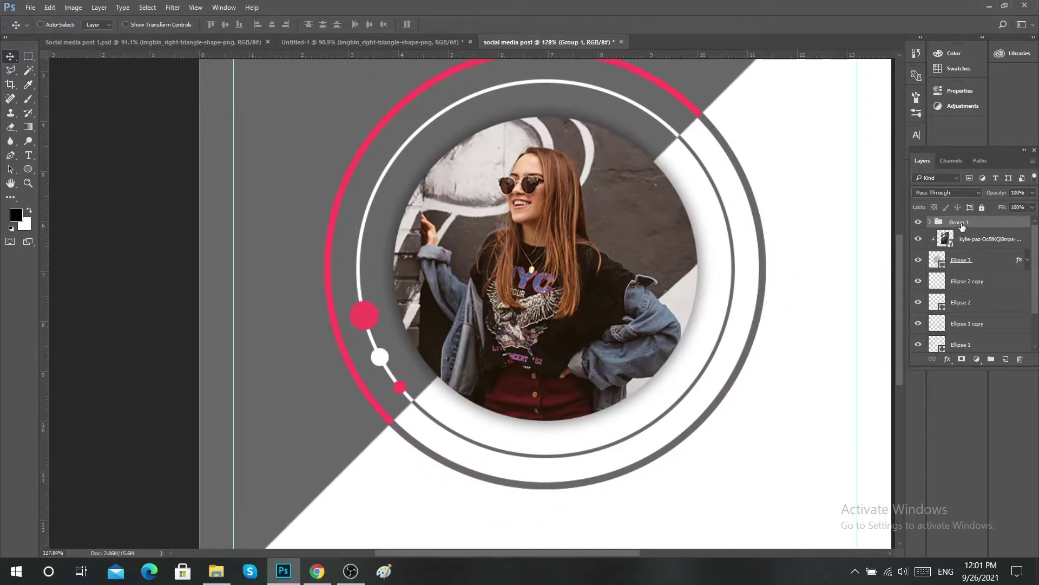
pyautogui.keyDown('alt'); pyautogui.moveTo(381, 358); pyautogui.dragTo(694, 213); pyautogui.keyUp('alt')
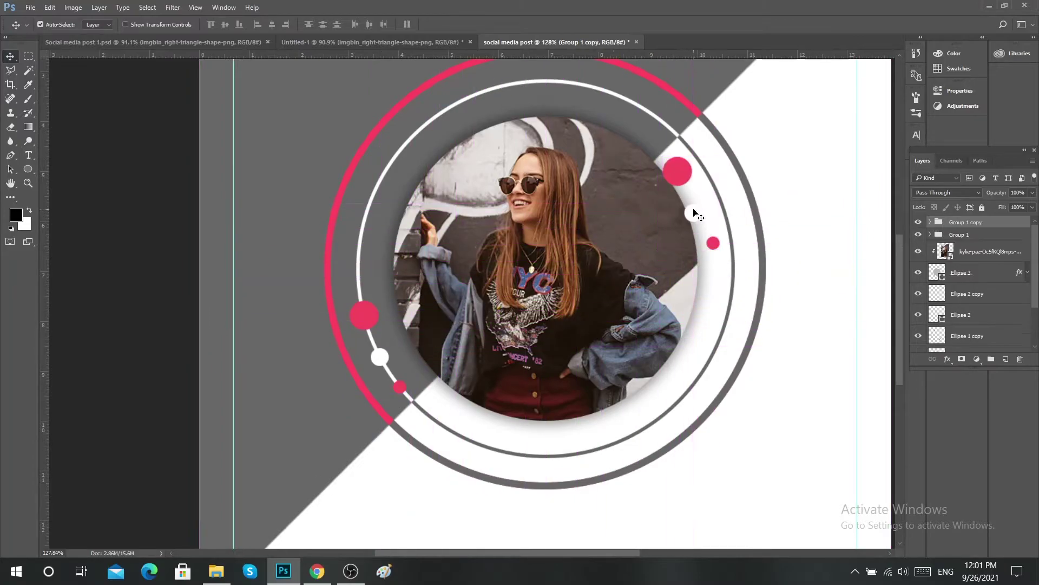
# - Flip the copied dot group vertically and horizontally and place it on the upper-right rings
pyautogui.hotkey('ctrl', 't')
pyautogui.rightClick(692, 211)
pyautogui.click(747, 399)
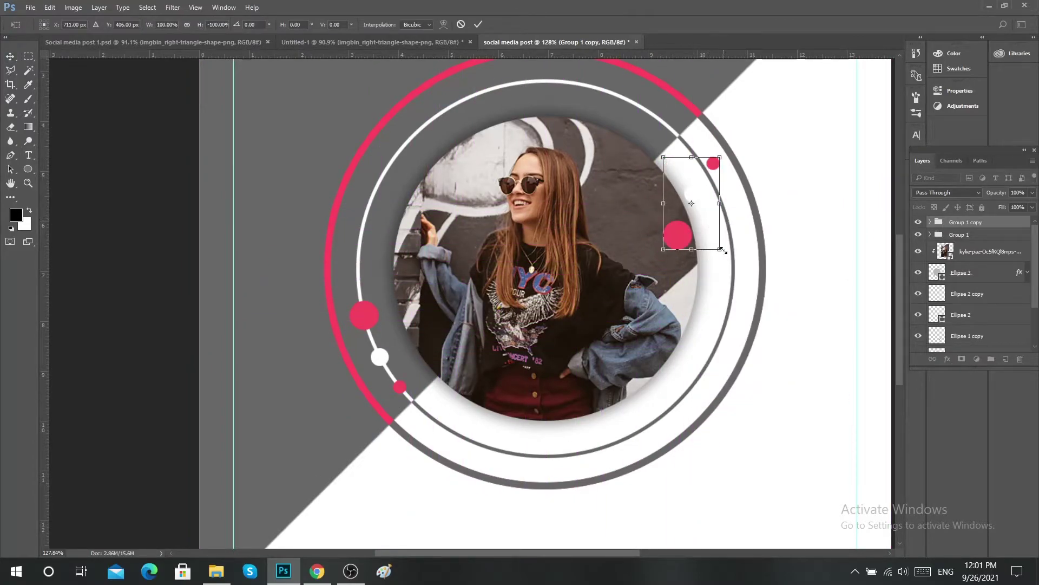
pyautogui.rightClick(710, 232)
pyautogui.click(736, 406)
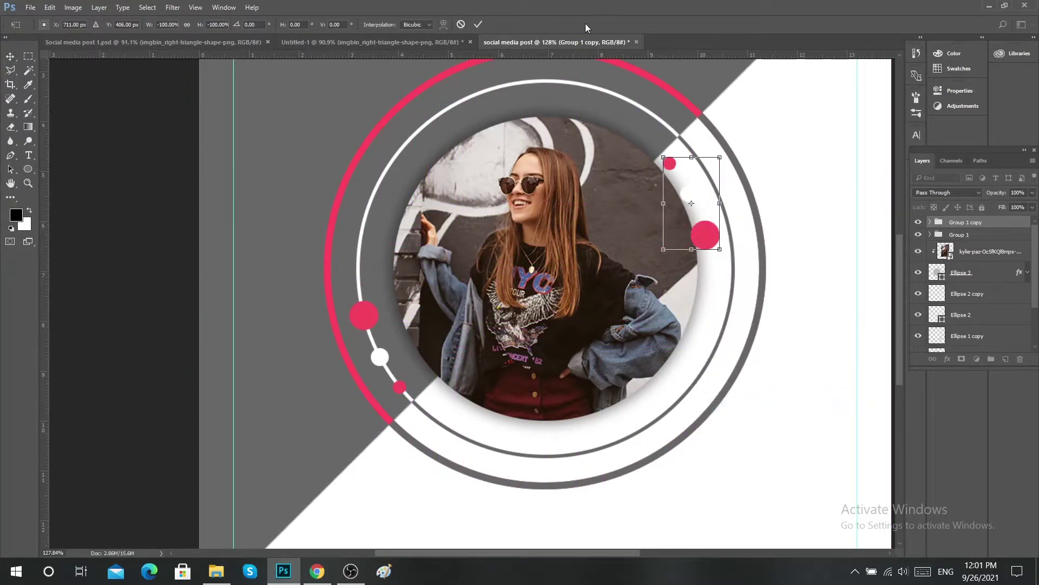
pyautogui.moveTo(694, 172); pyautogui.dragTo(725, 186)
pyautogui.click(478, 25)
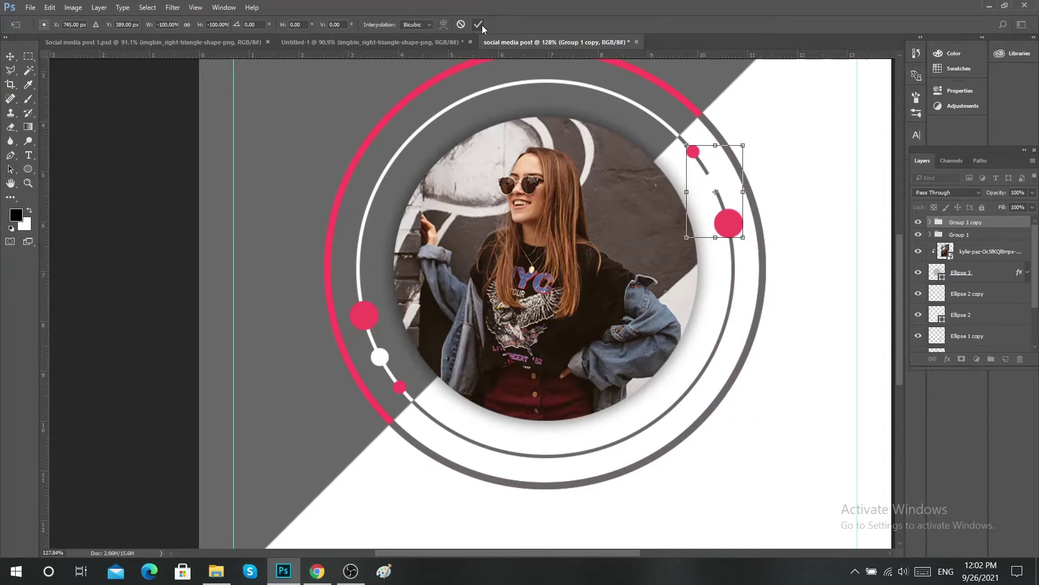
# - Fine-tune the copied group's position with arrow-key nudges
pyautogui.scroll(3, 711, 153)
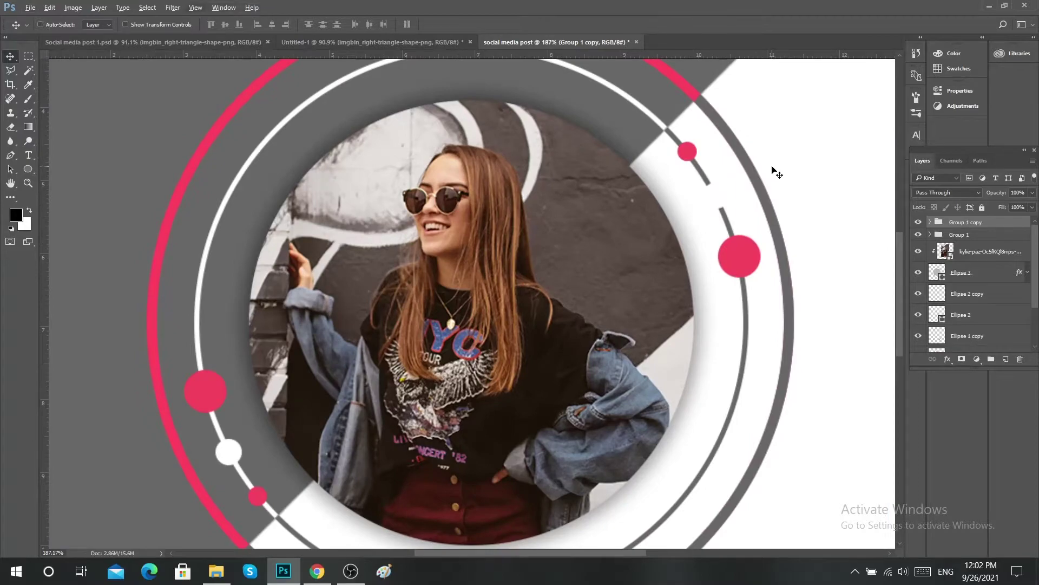
pyautogui.press('Left')
pyautogui.press('Left')
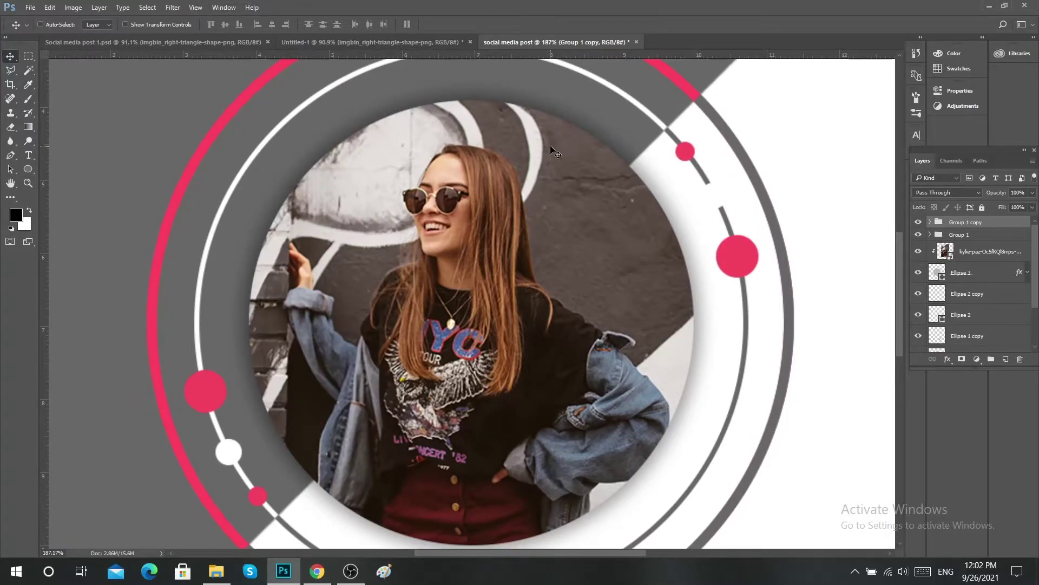
pyautogui.press('Right')
pyautogui.press('Down')
pyautogui.press('Up')
pyautogui.press('Up')
pyautogui.press('Left')
# - Recolour the small and large dots in the copied group grey
pyautogui.keyDown('ctrl'); pyautogui.click(686, 151); pyautogui.keyUp('ctrl')
pyautogui.click(28, 169)
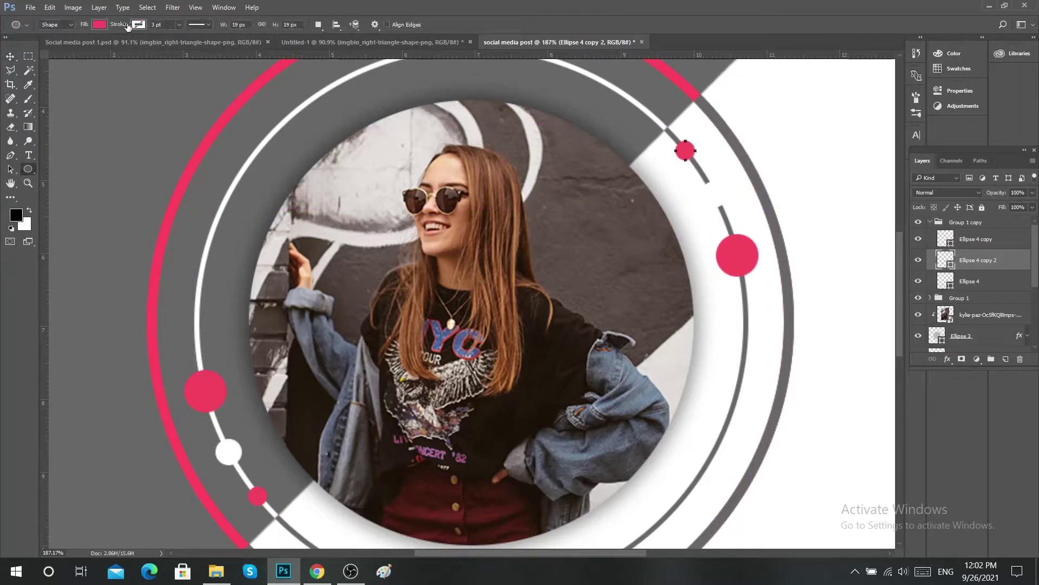
pyautogui.click(99, 25)
pyautogui.click(150, 45)
pyautogui.click(635, 147)
pyautogui.press('Return')
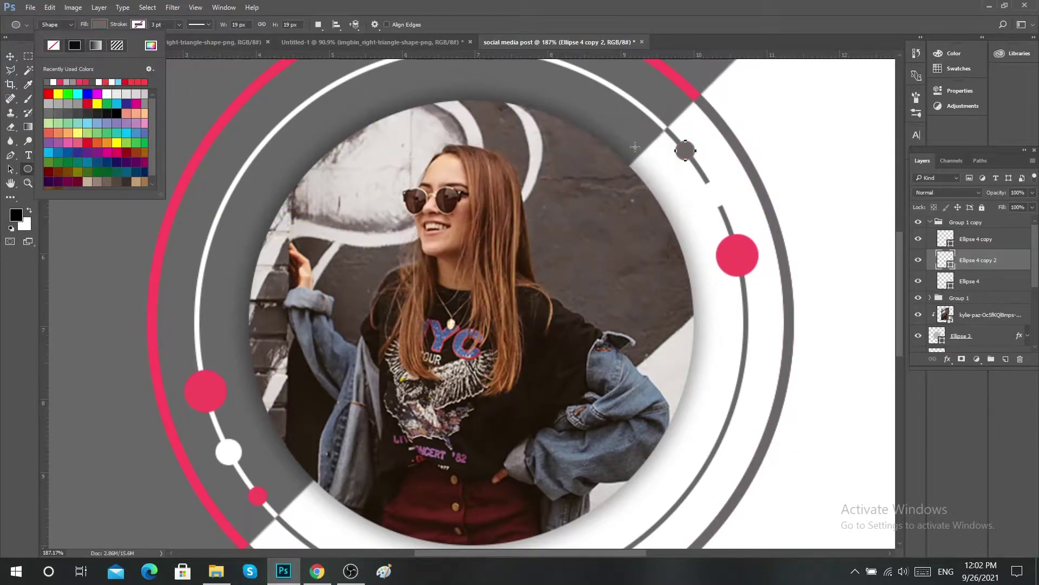
pyautogui.press('Return')
pyautogui.keyDown('ctrl'); pyautogui.click(737, 255); pyautogui.keyUp('ctrl')
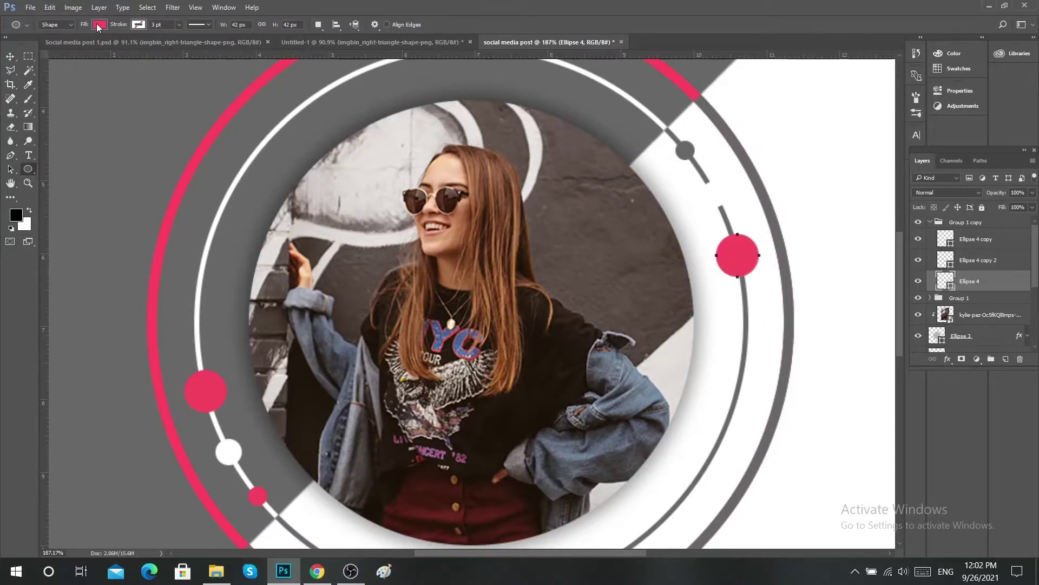
pyautogui.click(99, 25)
pyautogui.click(151, 45)
pyautogui.click(620, 144)
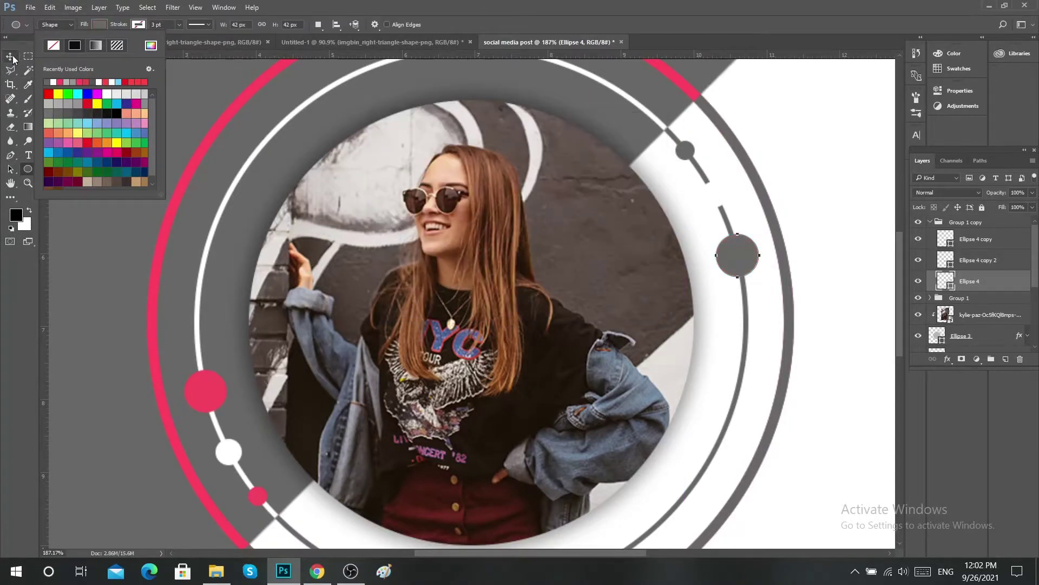
pyautogui.scroll(-2, 533, 233)
# - Make the middle dot pink and fit the whole post on screen
pyautogui.keyDown('ctrl'); pyautogui.click(677, 202); pyautogui.keyUp('ctrl')
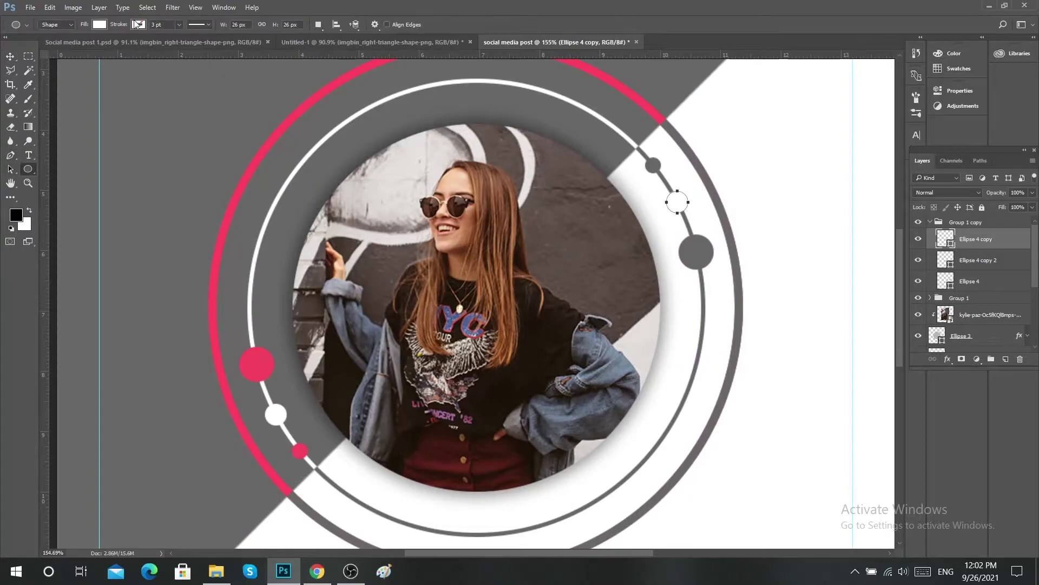
pyautogui.click(99, 24)
pyautogui.click(150, 45)
pyautogui.click(544, 231)
pyautogui.click(625, 144)
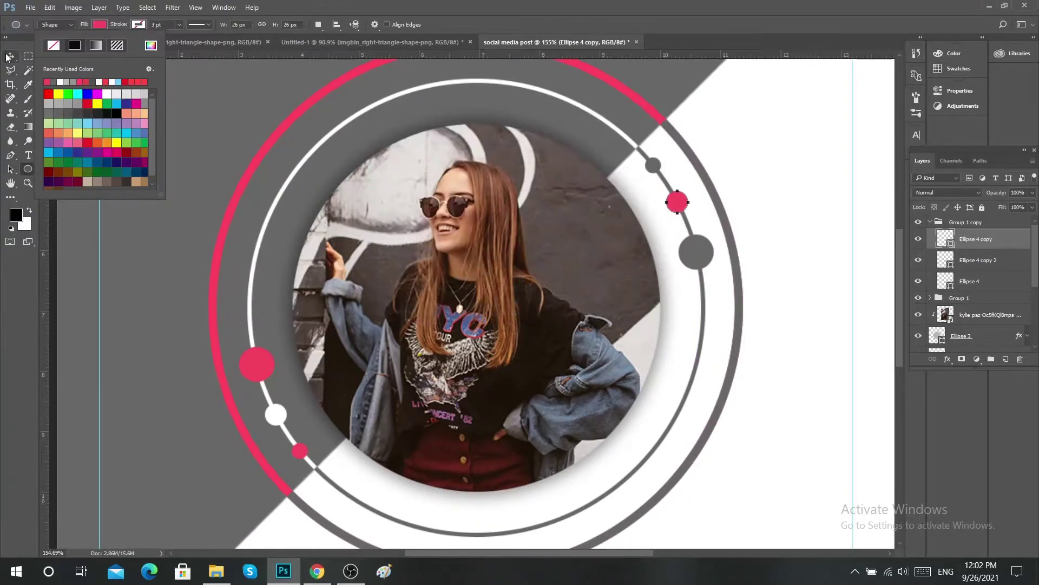
pyautogui.click(9, 56)
pyautogui.rightClick(397, 195)
pyautogui.click(394, 190)
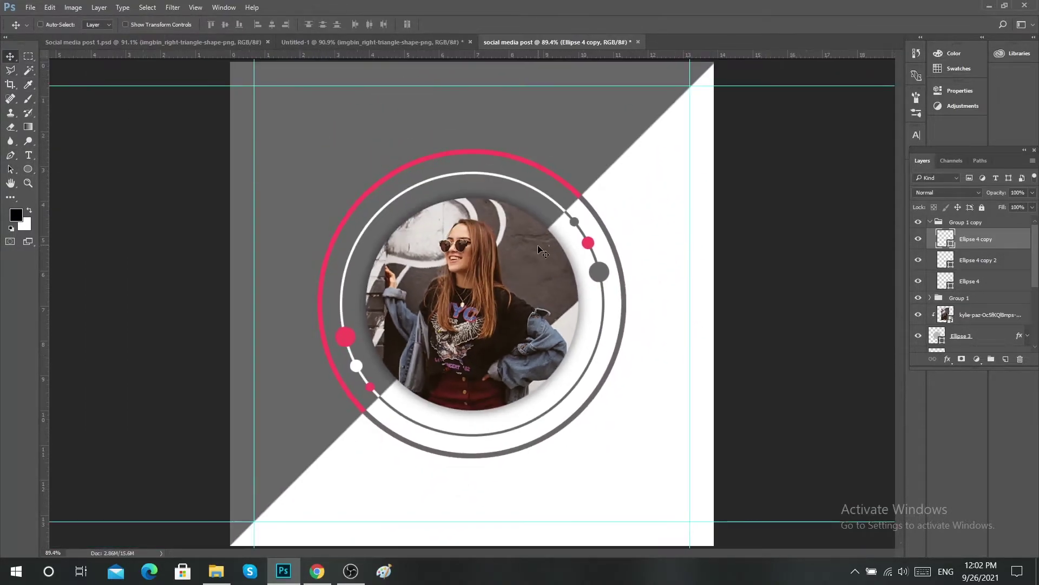
pyautogui.keyDown('ctrl'); pyautogui.click(342, 296); pyautogui.keyUp('ctrl')
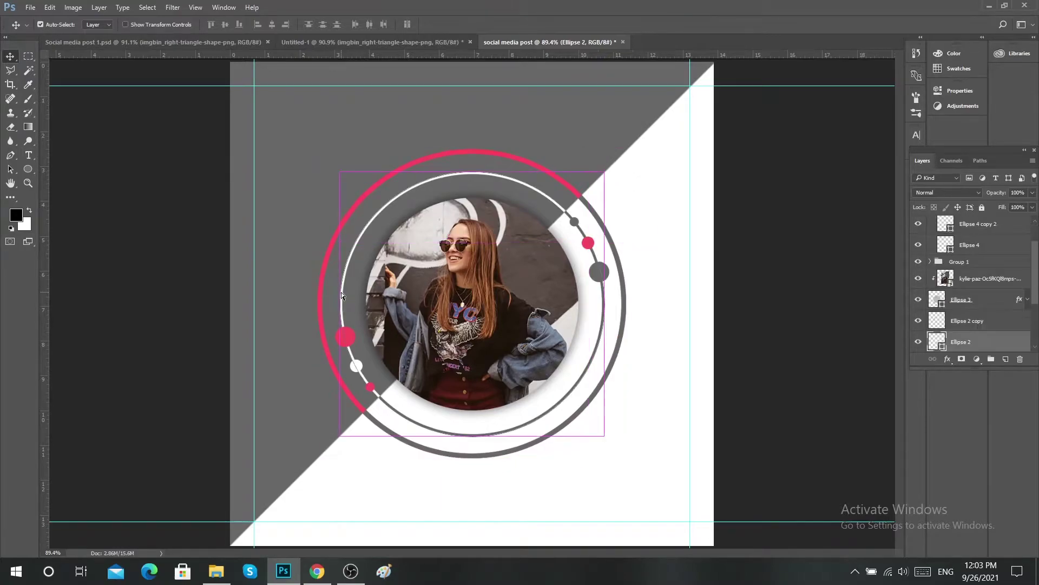
# - Rasterize the ring and erase its line between the left pink and white dots
pyautogui.rightClick(10, 127)
pyautogui.click(49, 127)
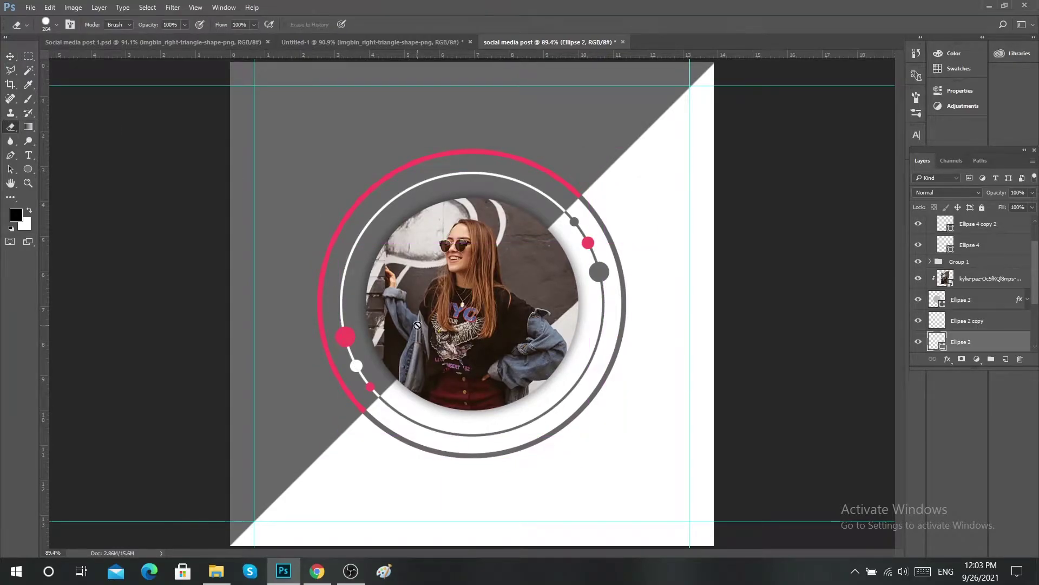
pyautogui.click(509, 219)
pyautogui.scroll(5, 341, 352)
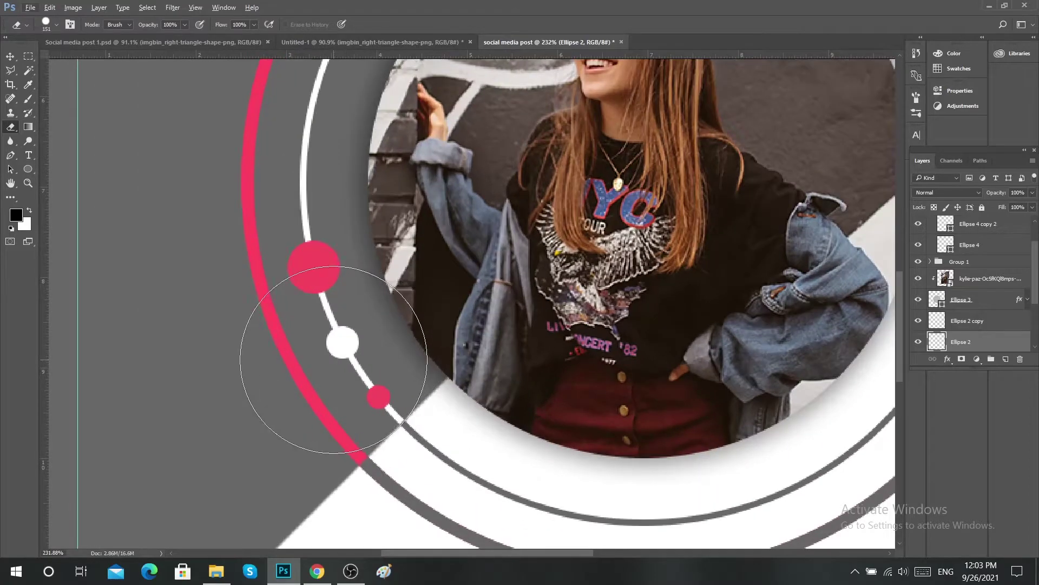
pyautogui.click(340, 354)
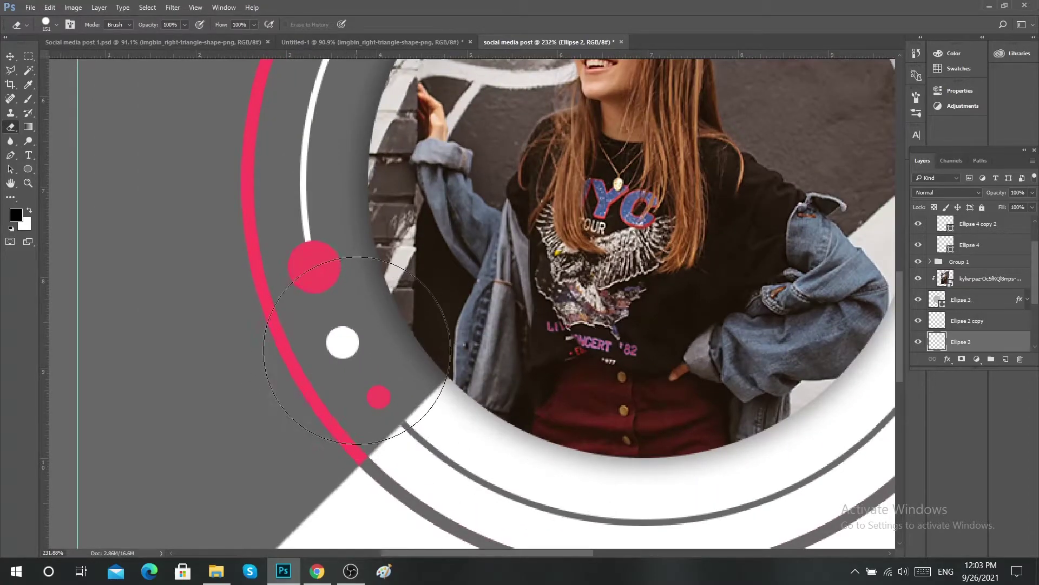
pyautogui.press('v')
pyautogui.scroll(-2, 519, 322)
pyautogui.hscroll(3, 518, 323)
pyautogui.scroll(2, 621, 273)
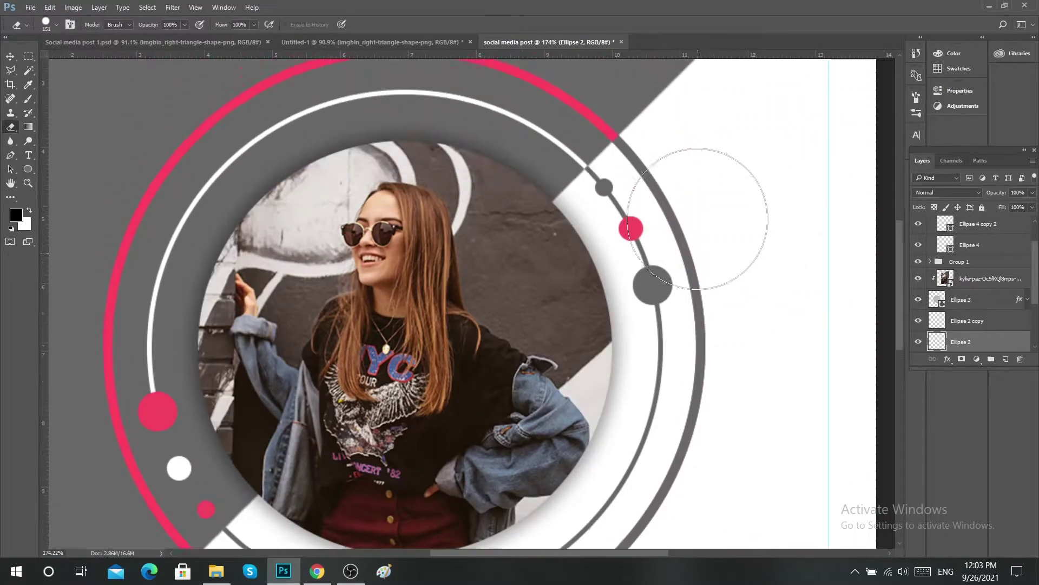
# - Erase the grey Ellipse 2 copy ring line through the right-side dots, then fit the view
pyautogui.click(621, 273)
pyautogui.press('e')
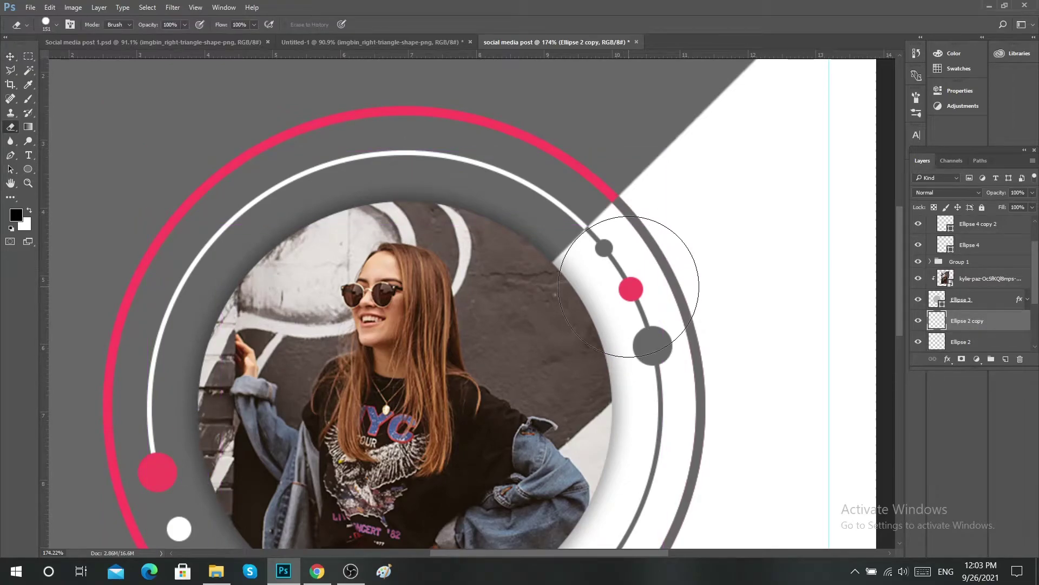
pyautogui.scroll(2, 634, 280)
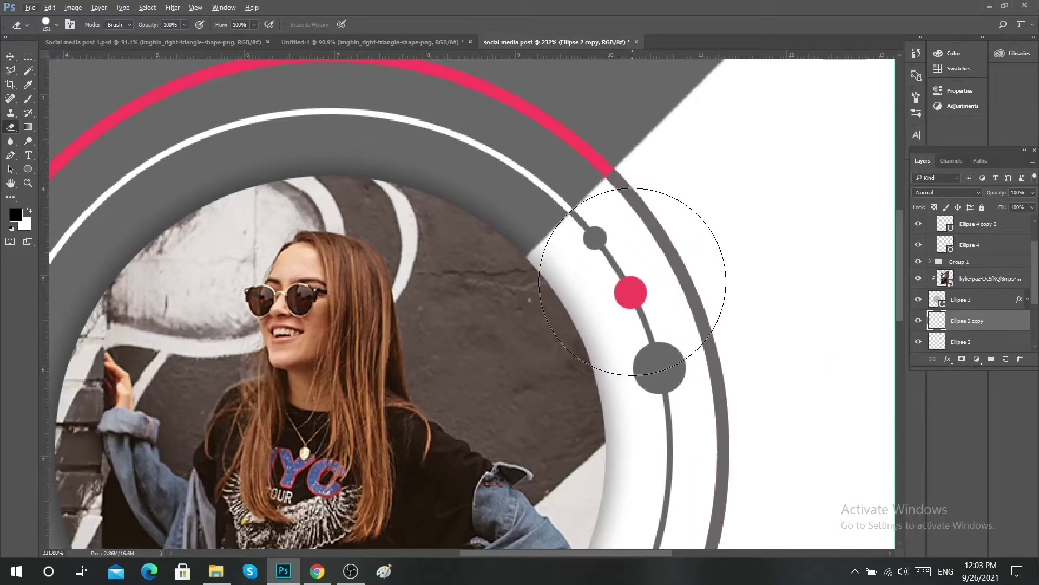
pyautogui.moveTo(633, 281); pyautogui.dragTo(708, 232)
pyautogui.hotkey('ctrl', 'z')
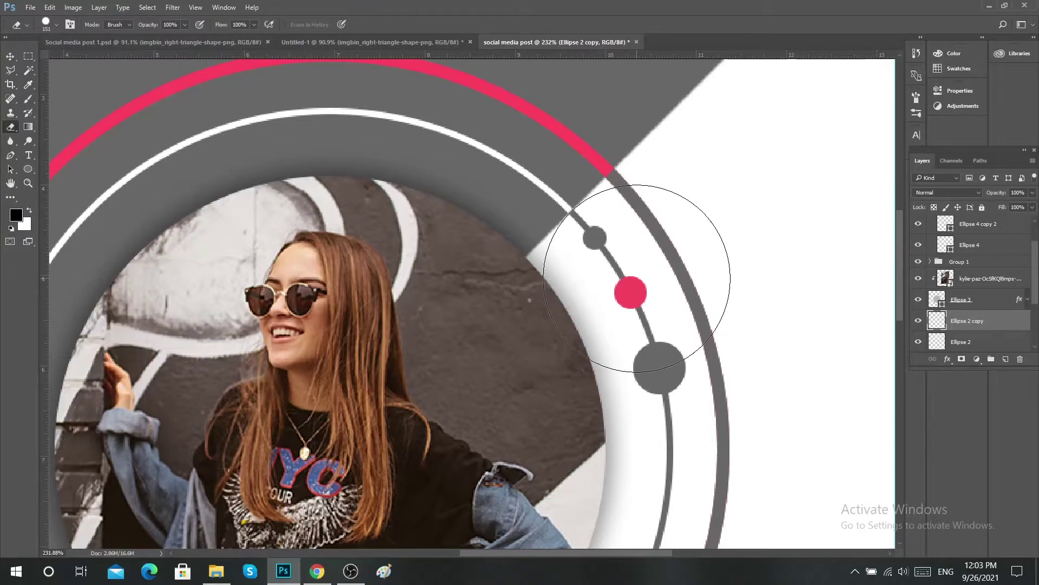
pyautogui.click(643, 273)
pyautogui.scroll(-3, 580, 281)
pyautogui.hotkey('ctrl', '0')
pyautogui.press('v')
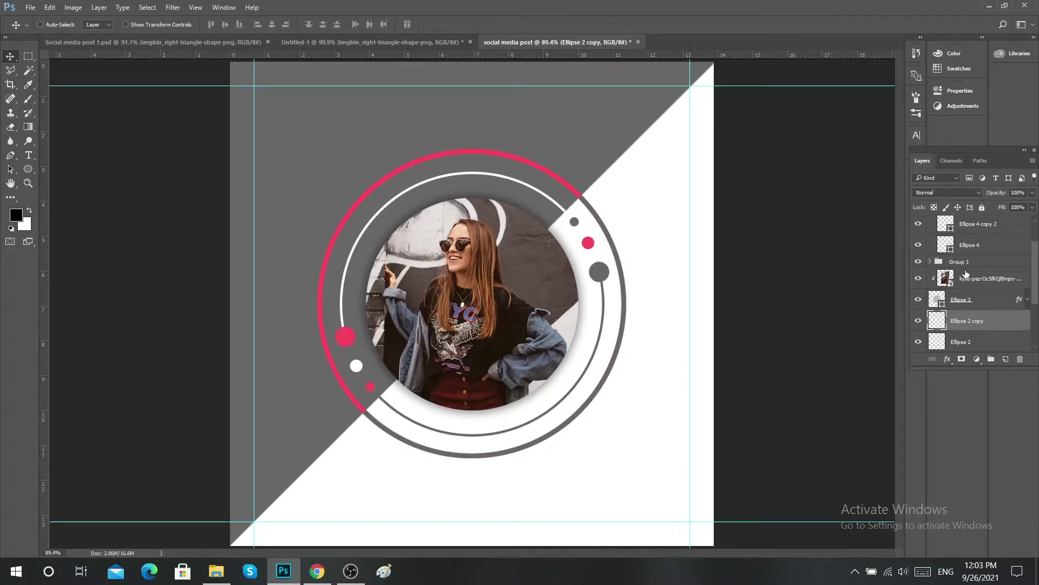
# - Group the rings, portrait and dot layers as 'circle' and shift the group up-right
pyautogui.scroll(2, 967, 271)
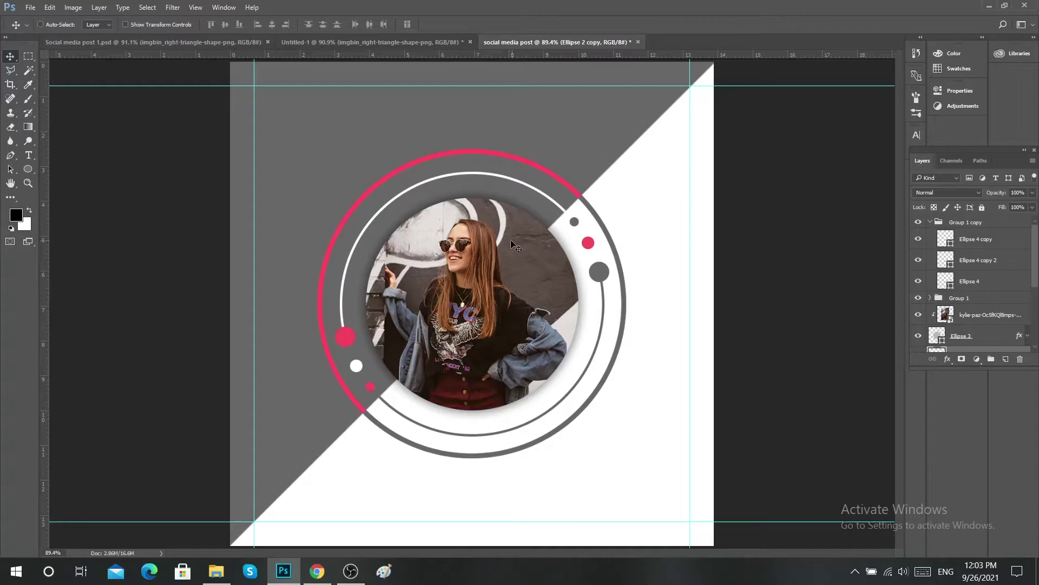
pyautogui.click(930, 222)
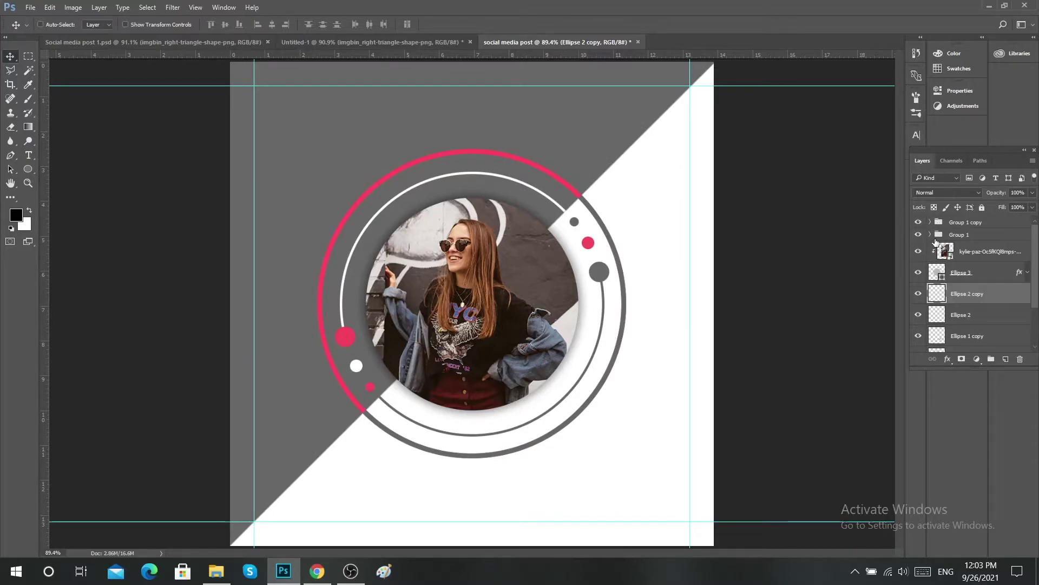
pyautogui.click(941, 228)
pyautogui.scroll(-1, 1000, 307)
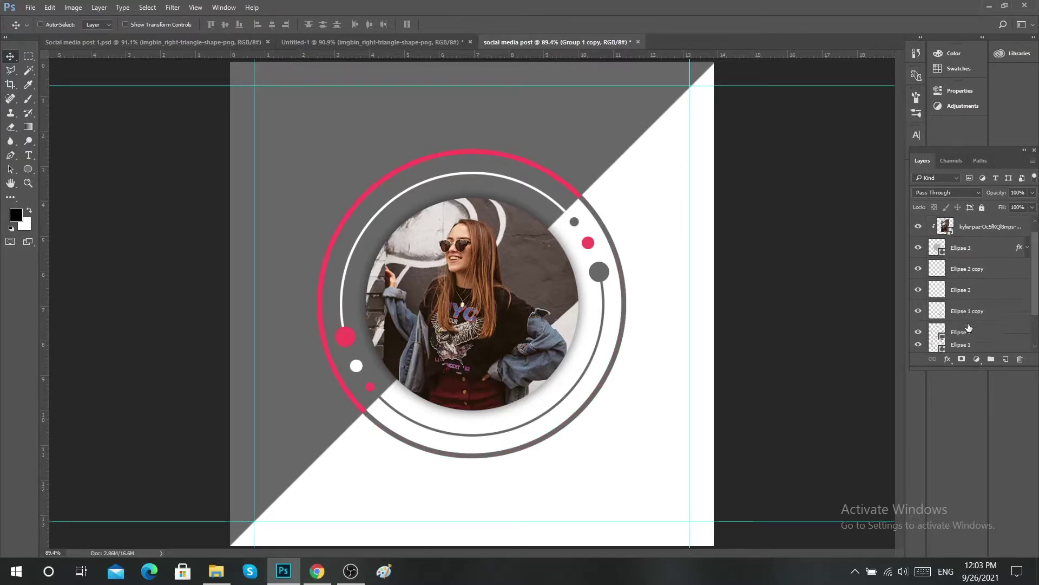
pyautogui.hotkey('ctrl', 'g')
pyautogui.click(930, 222)
pyautogui.write('circle')
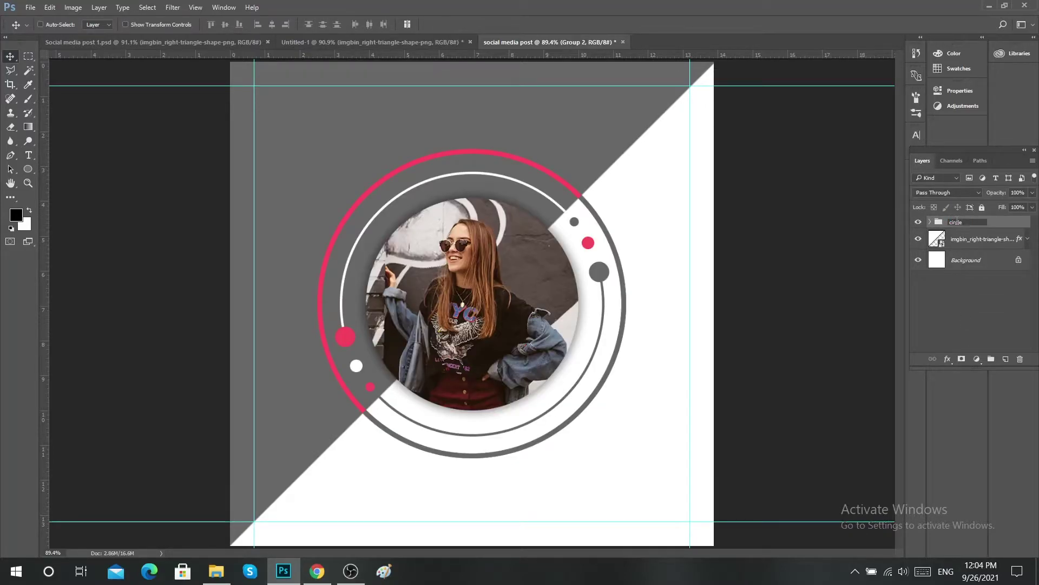
pyautogui.press('Return')
pyautogui.moveTo(497, 276); pyautogui.dragTo(545, 210)
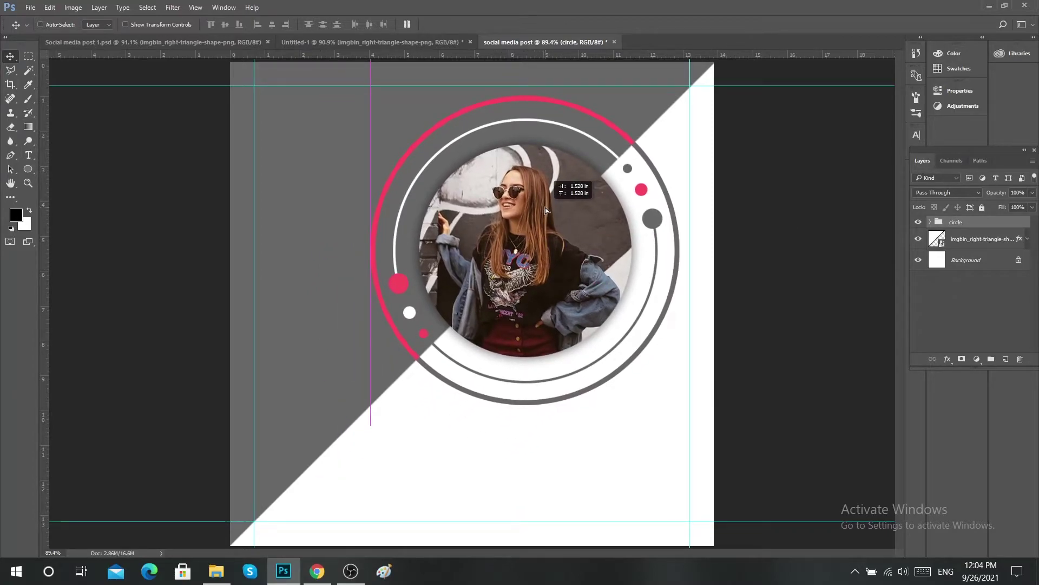
pyautogui.moveTo(544, 207); pyautogui.dragTo(545, 207)
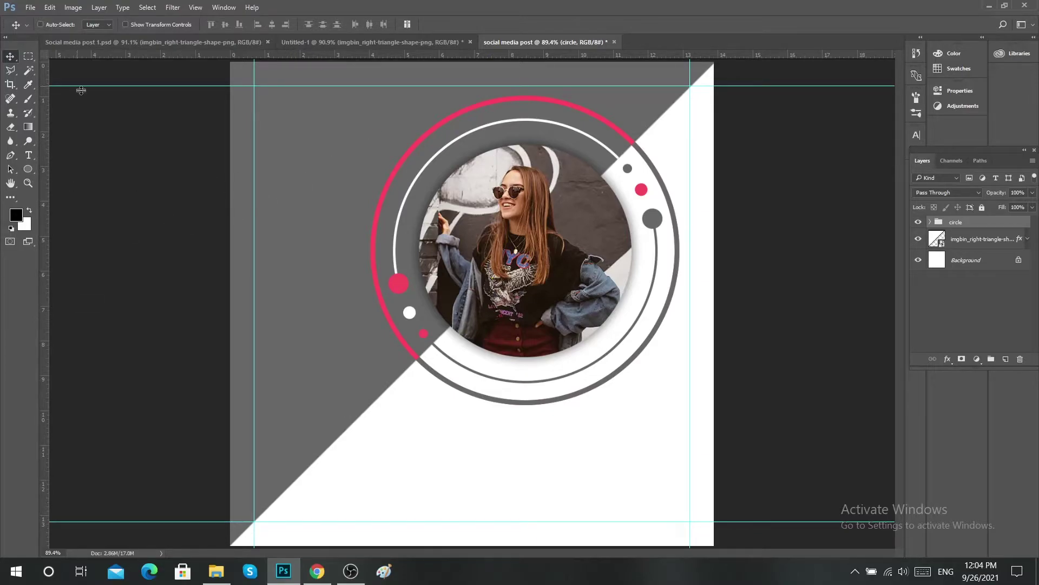
# - Bring the LOGO from Untitled-1 into the post, shrink it, and snap it to the top-left guide corner
pyautogui.click(334, 43)
pyautogui.moveTo(498, 138)
pyautogui.mouseDown()
pyautogui.moveTo(459, 60)
pyautogui.moveTo(352, 129)
pyautogui.moveTo(341, 109)
pyautogui.mouseUp()
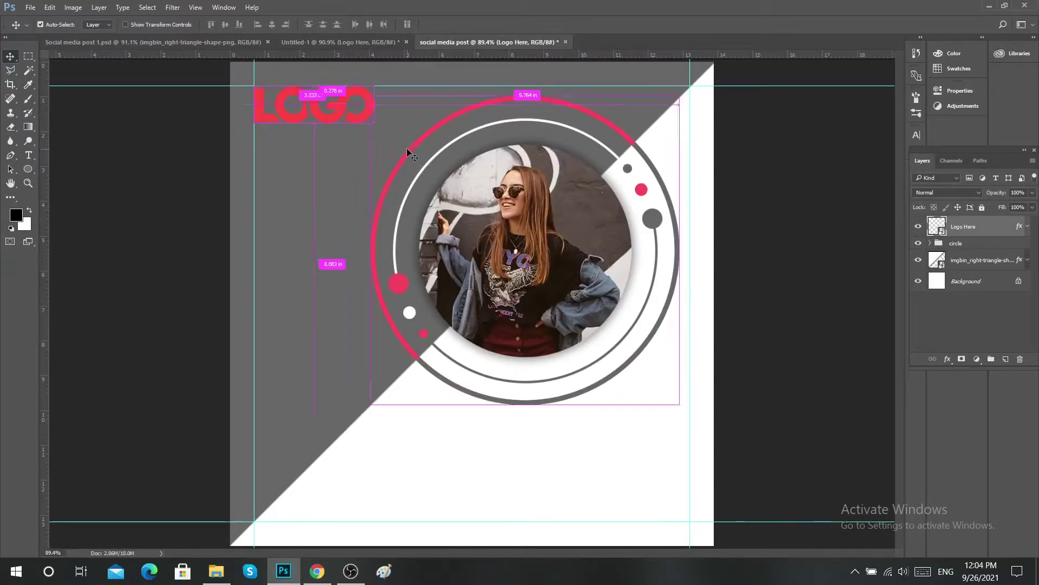
pyautogui.hotkey('ctrl', 't')
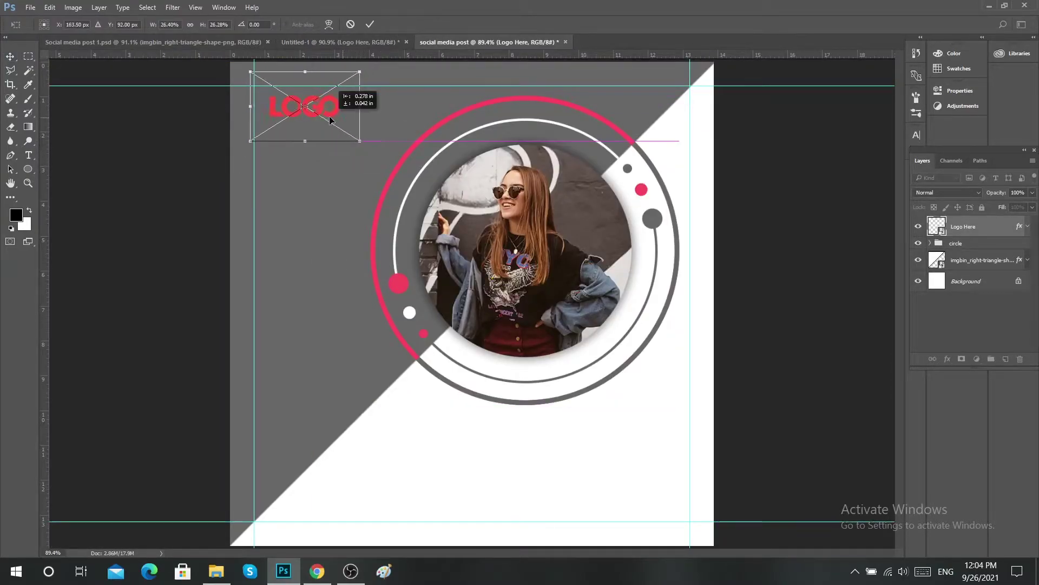
pyautogui.moveTo(408, 162); pyautogui.dragTo(345, 131)
pyautogui.click(370, 23)
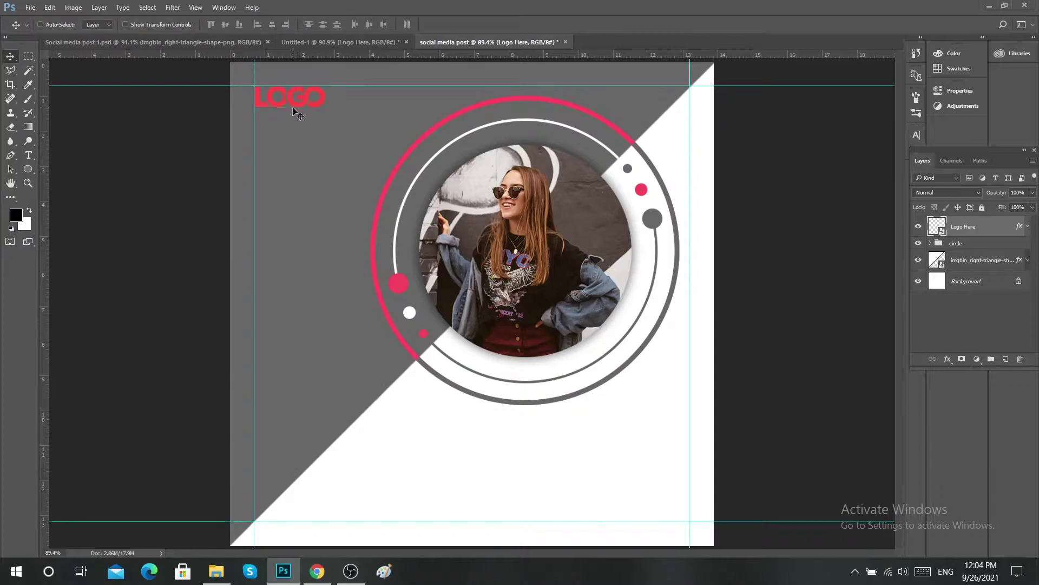
pyautogui.scroll(5, 293, 106)
pyautogui.moveTo(369, 130); pyautogui.dragTo(368, 128)
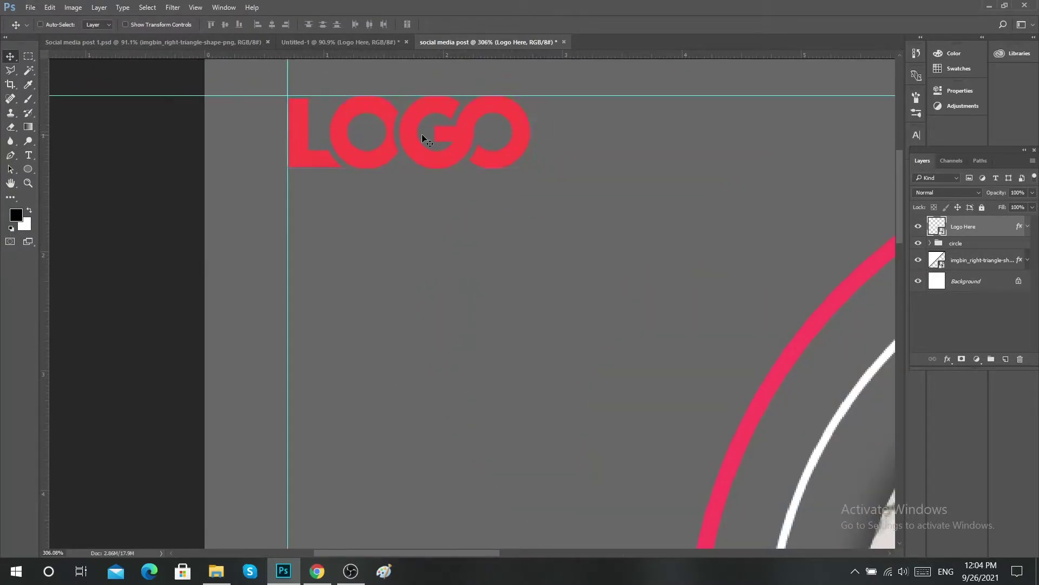
# - Make the LOGO slightly smaller and realign it against the top-left guides
pyautogui.scroll(2, 373, 126)
pyautogui.rightClick(485, 143)
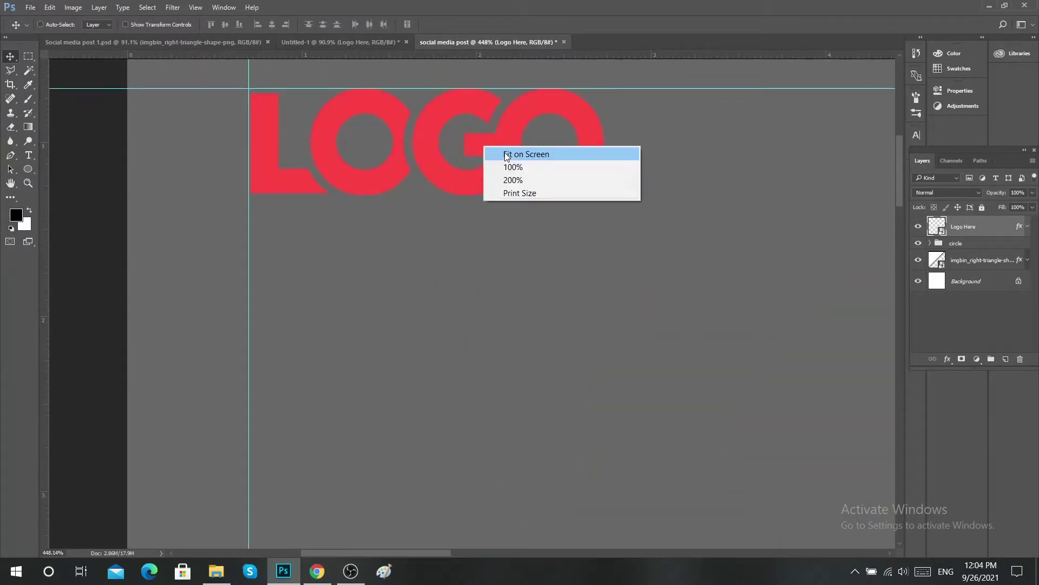
pyautogui.click(509, 153)
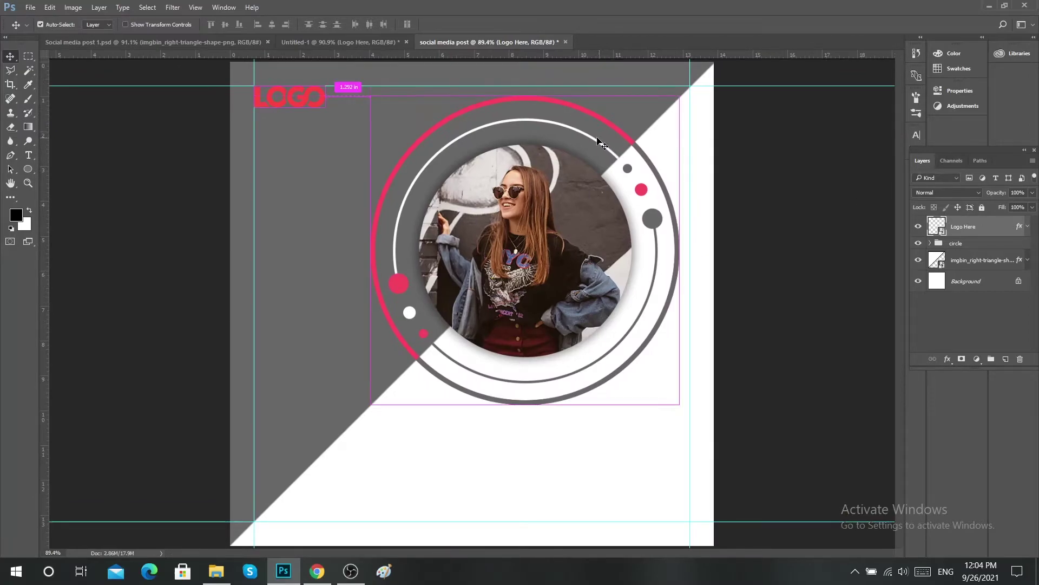
pyautogui.hotkey('ctrl', 't')
pyautogui.moveTo(343, 133); pyautogui.dragTo(333, 124)
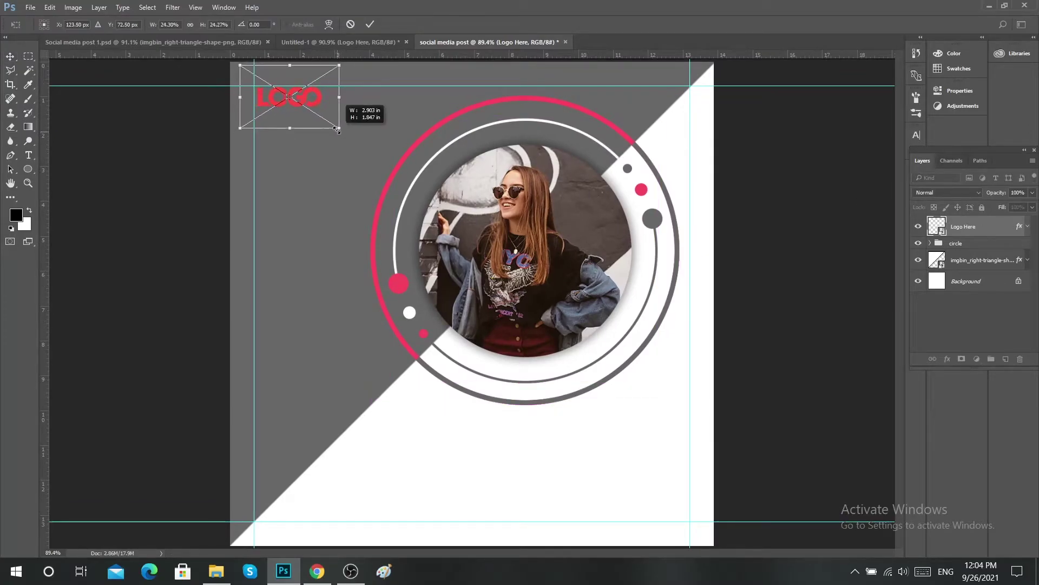
pyautogui.click(370, 24)
pyautogui.scroll(3, 340, 68)
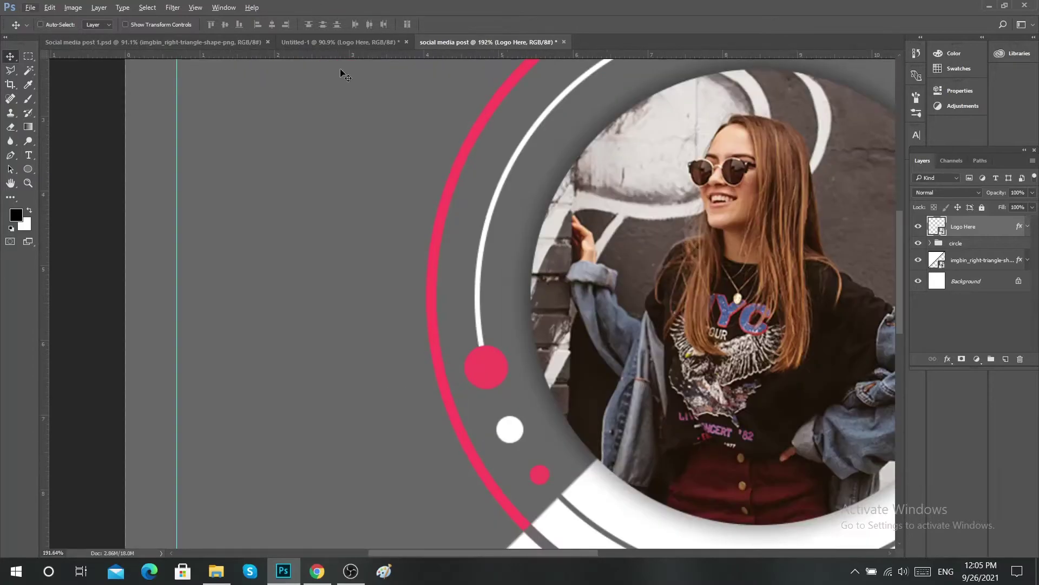
pyautogui.moveTo(278, 132); pyautogui.dragTo(275, 122)
# - Give the LOGO layer a white Color Overlay
pyautogui.doubleClick(992, 225)
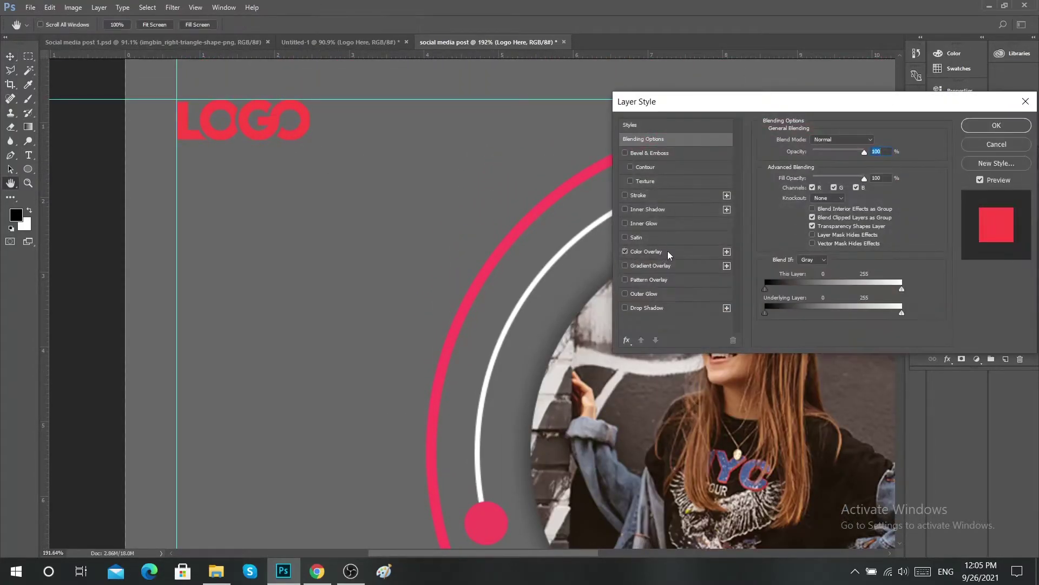
pyautogui.click(667, 251)
pyautogui.click(877, 141)
pyautogui.click(382, 151)
pyautogui.click(627, 144)
pyautogui.click(996, 125)
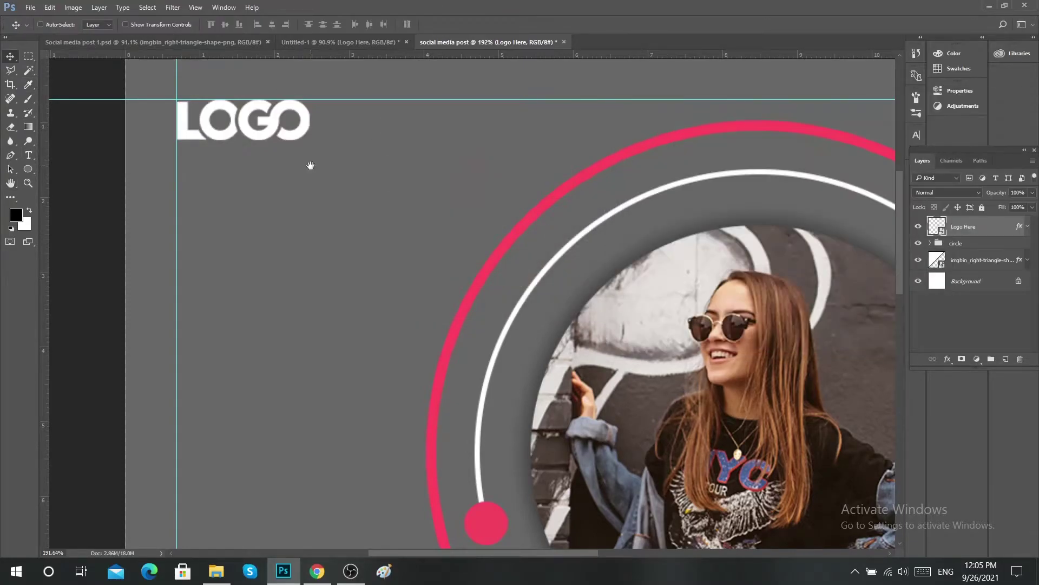
pyautogui.hotkey('ctrl', '0')
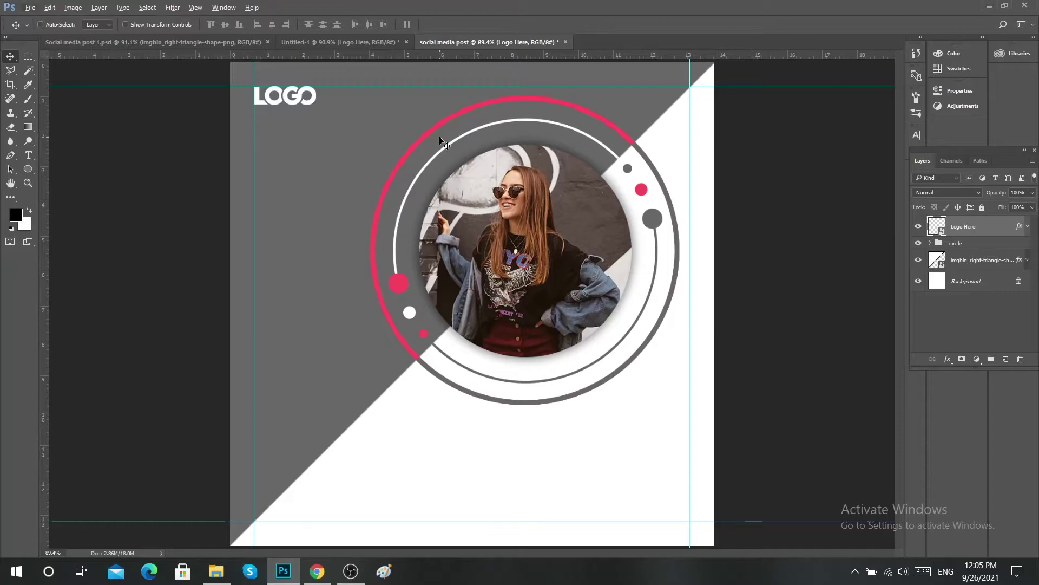
# - Draw a small circle near the lower left and fill it with the background grey
pyautogui.click(28, 169)
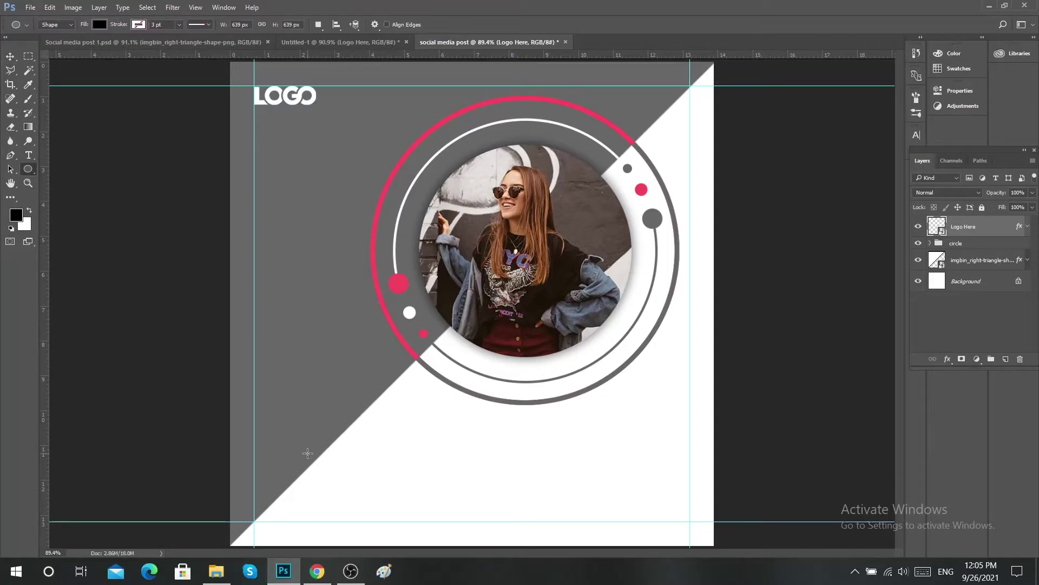
pyautogui.moveTo(307, 453); pyautogui.dragTo(333, 481)
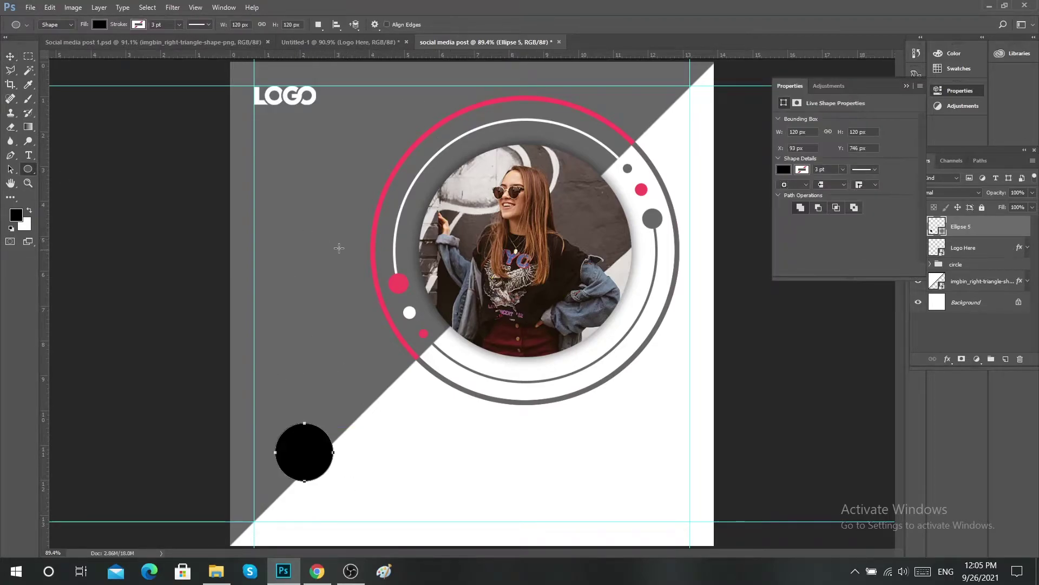
pyautogui.click(100, 24)
pyautogui.click(150, 45)
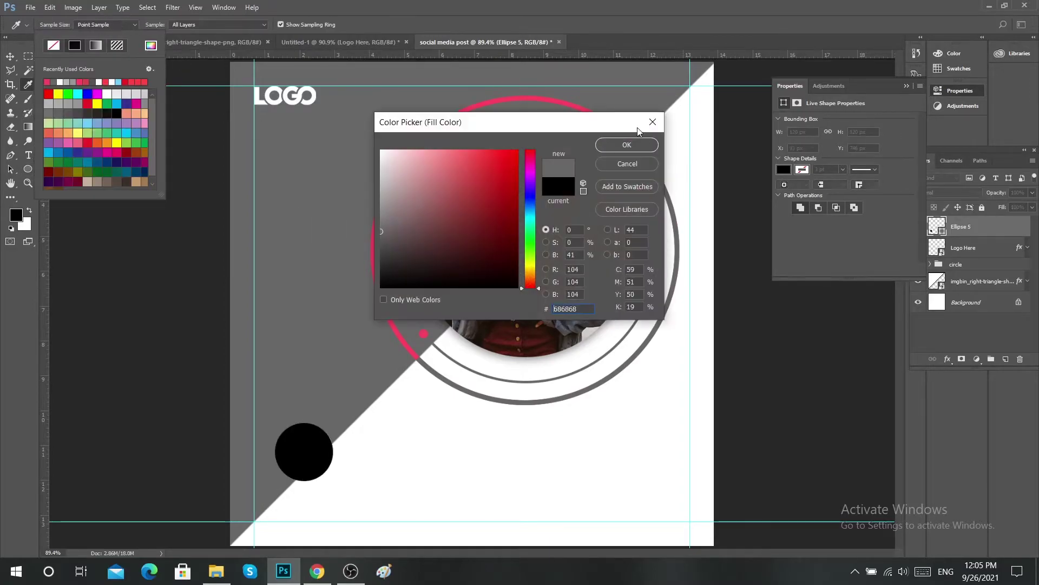
pyautogui.click(627, 144)
# - Move the grey circle onto the lower-left diagonal edge
pyautogui.press('v')
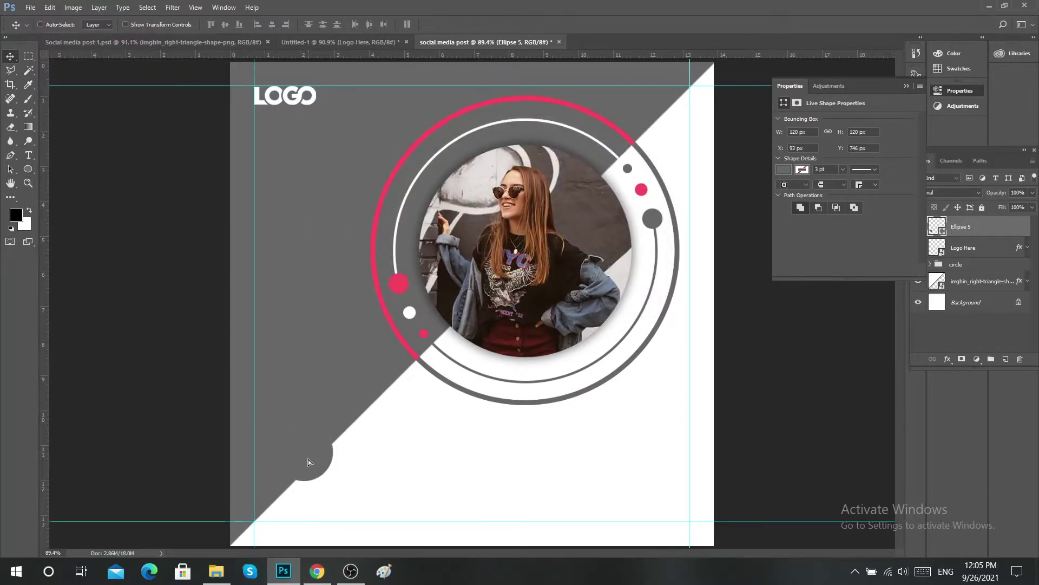
pyautogui.moveTo(308, 459); pyautogui.dragTo(283, 500)
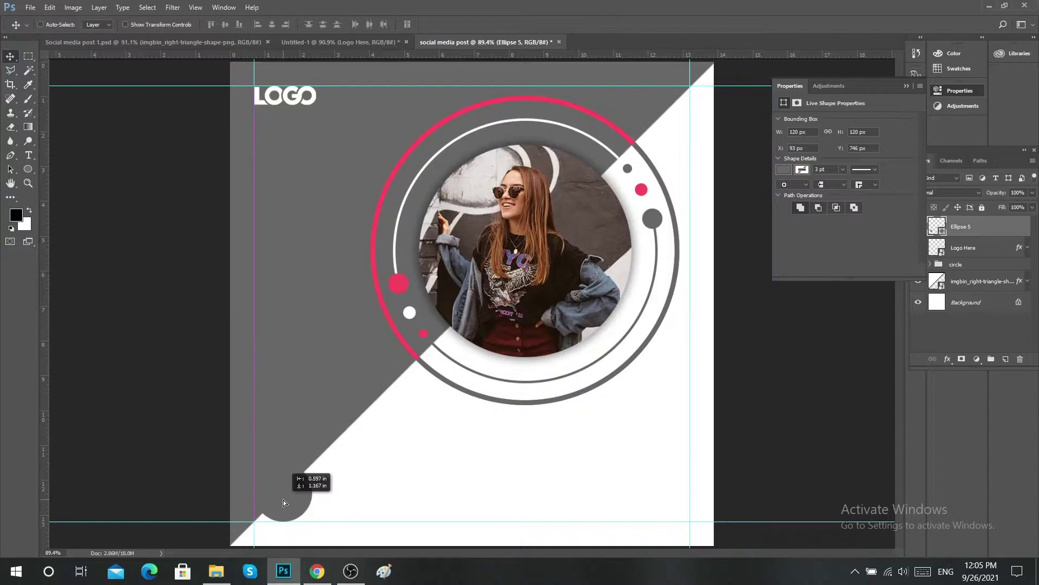
pyautogui.moveTo(284, 502); pyautogui.dragTo(318, 472)
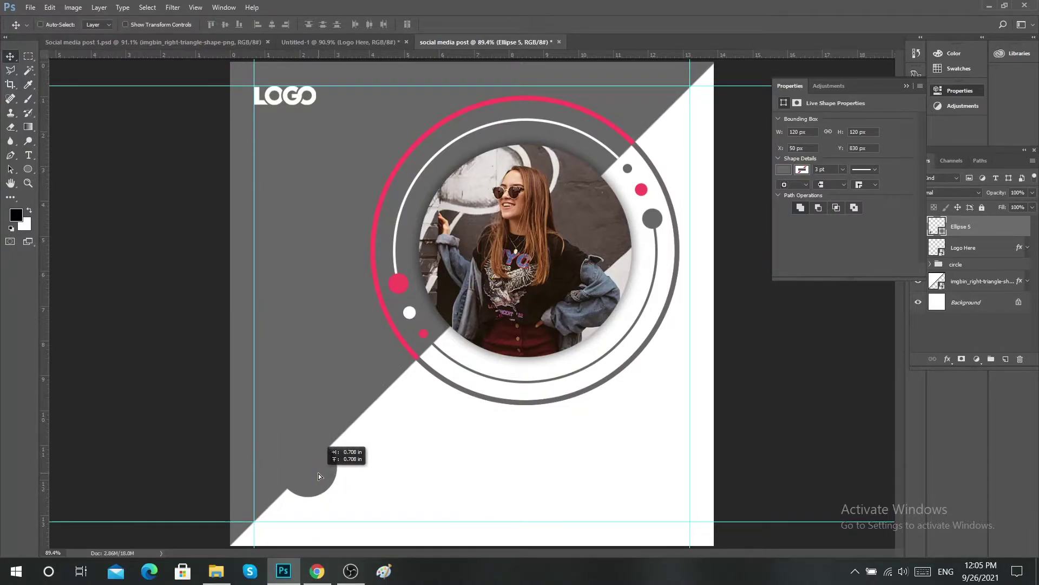
pyautogui.moveTo(318, 474); pyautogui.dragTo(318, 474)
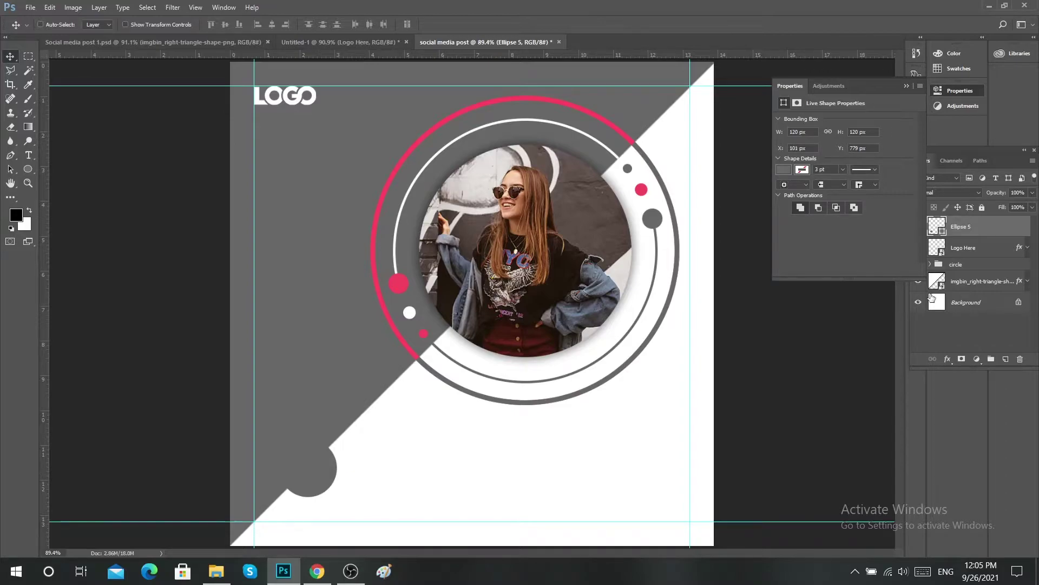
# - Duplicate the small grey circle's Ellipse 5 layer
pyautogui.click(906, 85)
pyautogui.rightClick(960, 230)
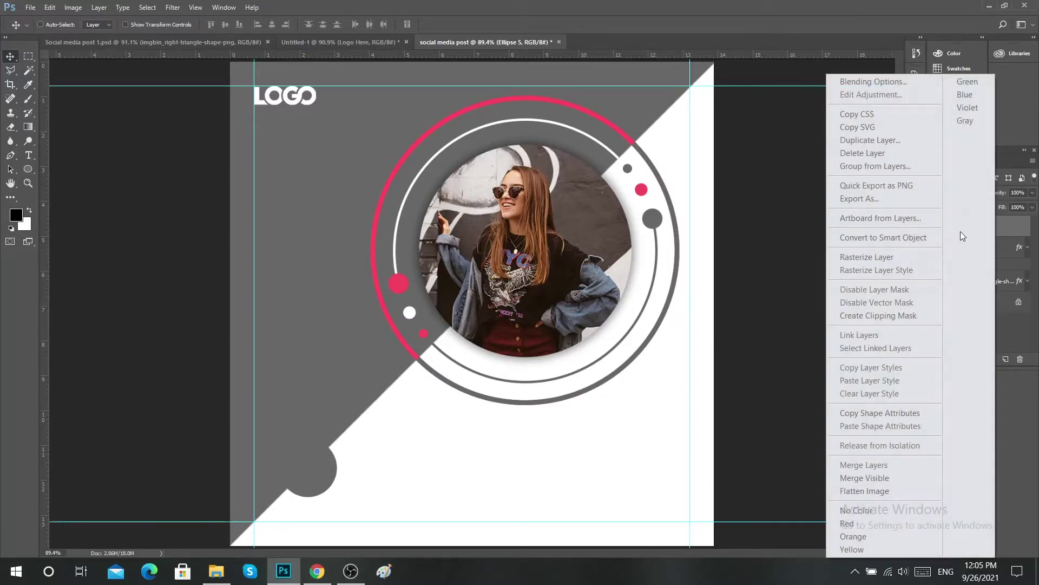
pyautogui.click(866, 140)
pyautogui.click(612, 175)
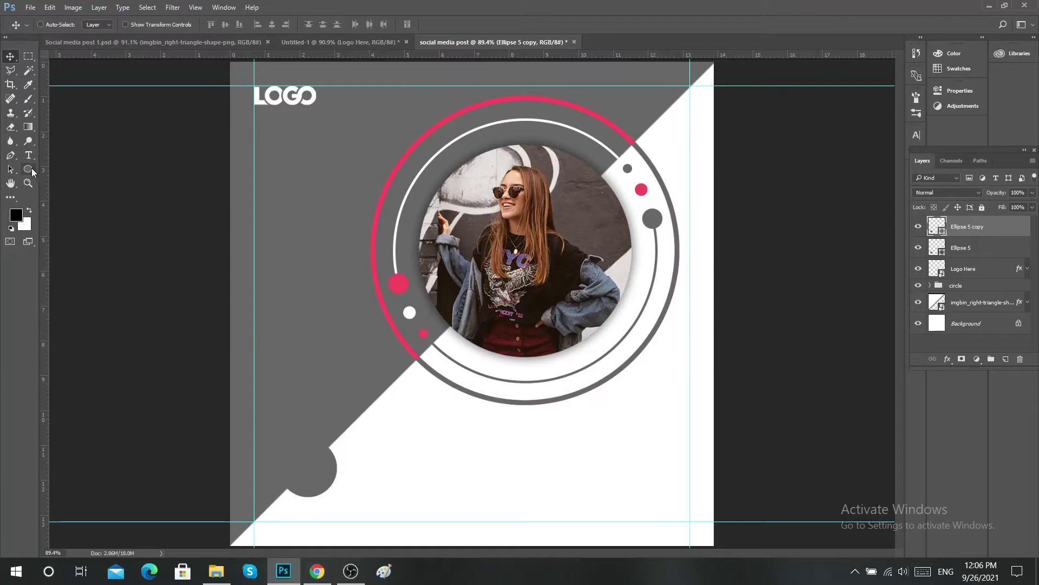
# - Set the copy's fill to none and its stroke to pink sampled from the large ring
pyautogui.click(28, 169)
pyautogui.click(99, 25)
pyautogui.click(54, 45)
pyautogui.click(138, 24)
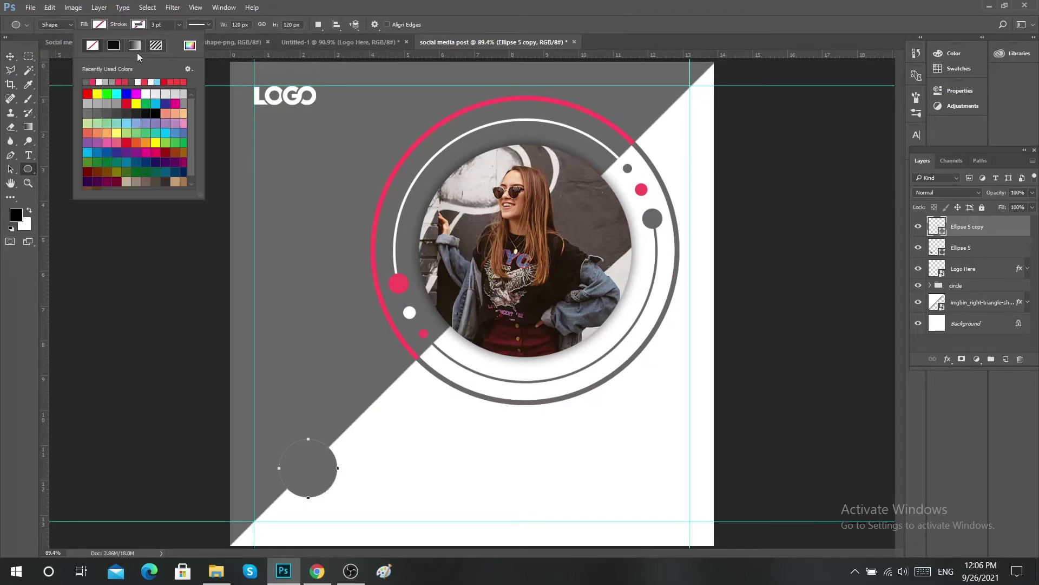
pyautogui.click(189, 46)
pyautogui.click(424, 333)
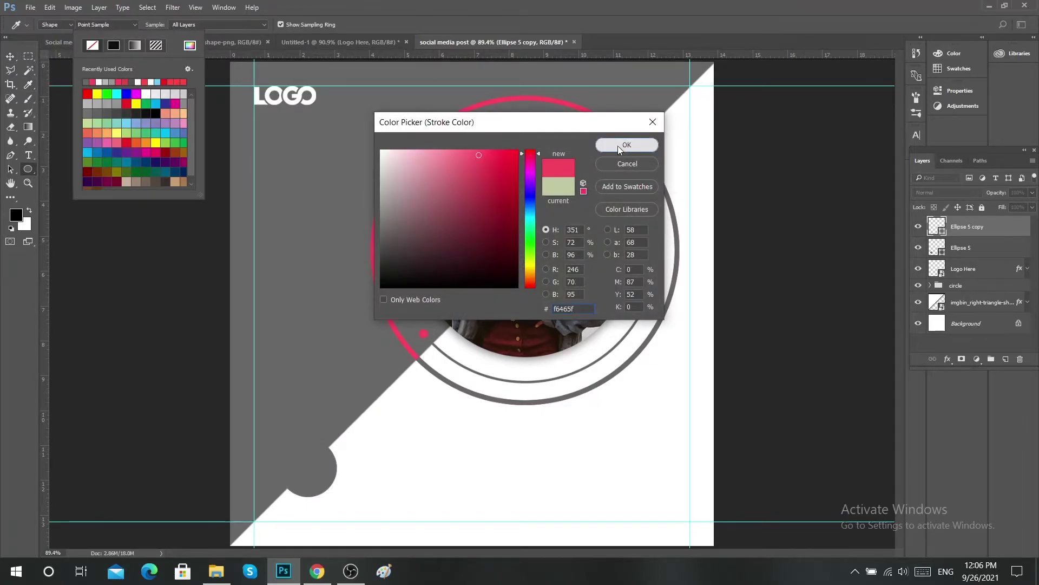
pyautogui.click(620, 144)
# - Scale the pink-outlined copy slightly larger to ring the grey circle
pyautogui.hotkey('ctrl', 't')
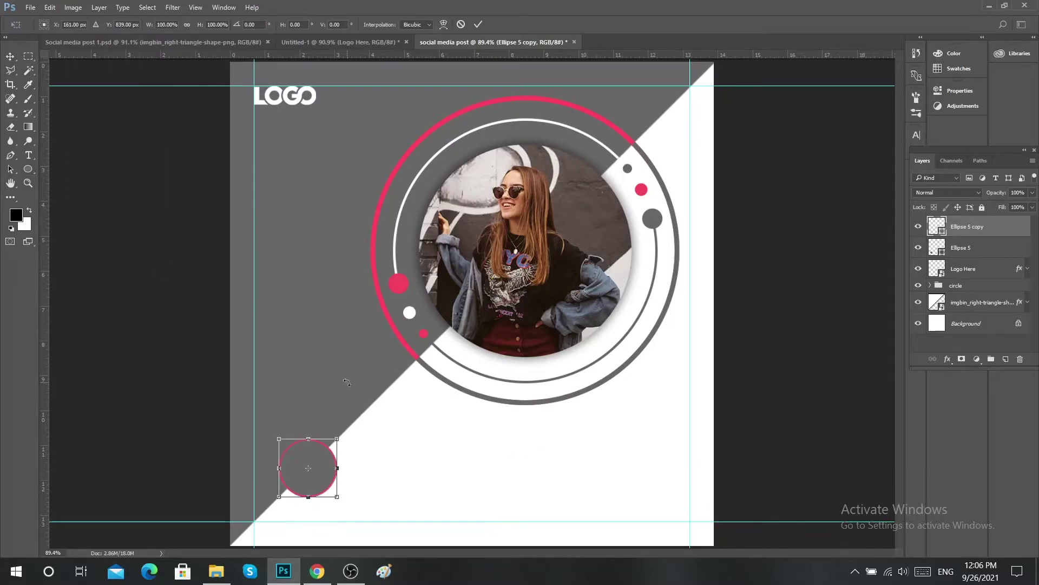
pyautogui.moveTo(337, 433); pyautogui.dragTo(347, 428)
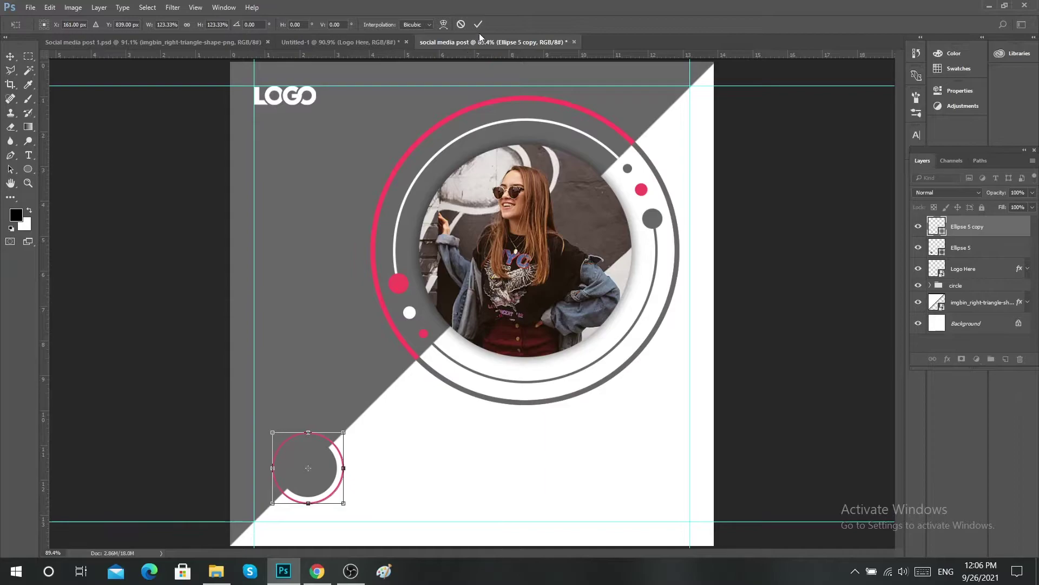
pyautogui.click(478, 24)
# - Add a Drop Shadow to Ellipse 5 with Distance 0, Spread 15%, larger size and adjusted opacity
pyautogui.click(969, 247)
pyautogui.doubleClick(998, 248)
pyautogui.click(647, 307)
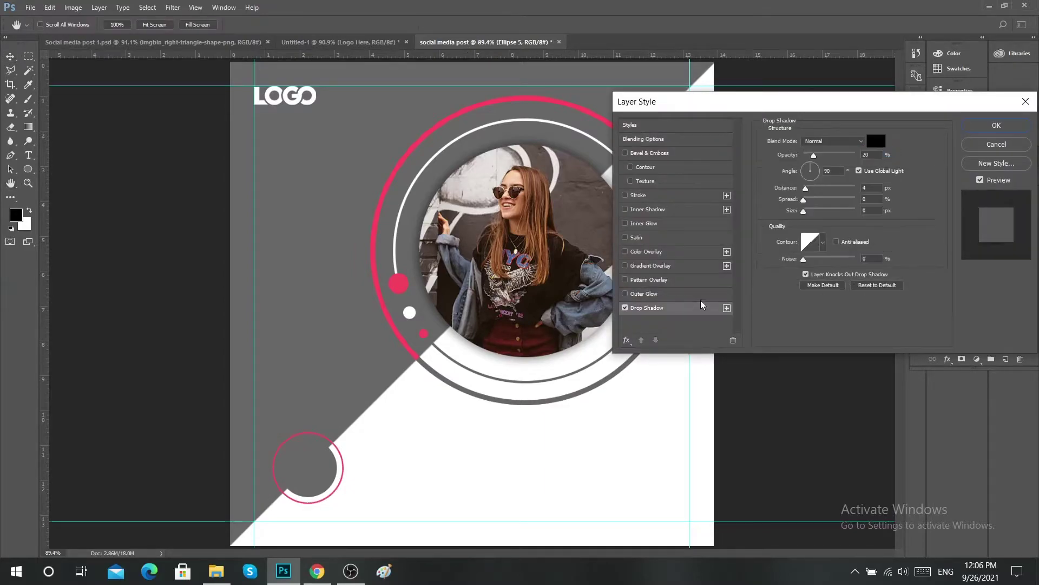
pyautogui.moveTo(805, 188); pyautogui.dragTo(791, 188)
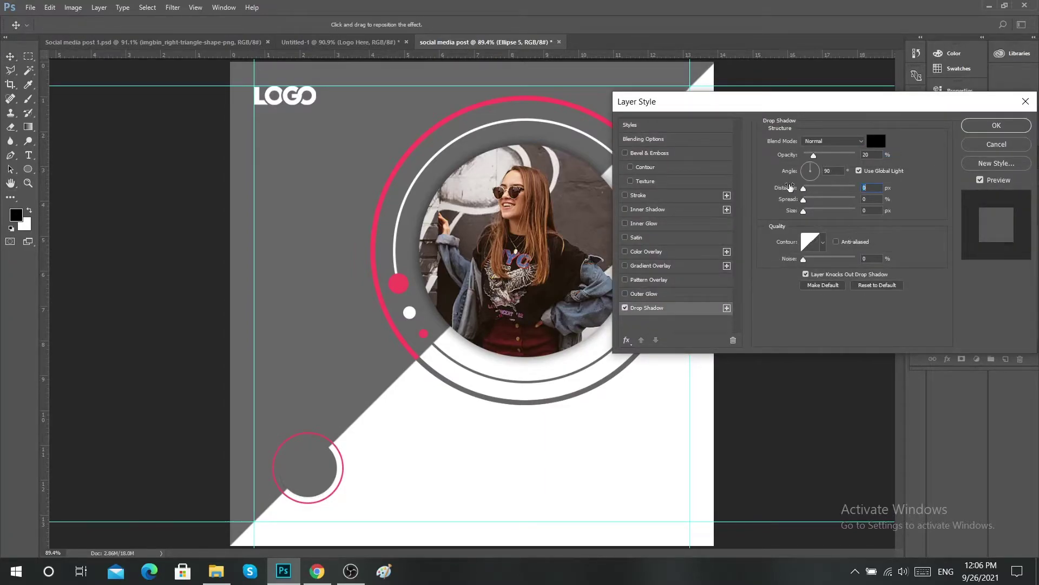
pyautogui.moveTo(813, 154); pyautogui.dragTo(835, 156)
pyautogui.moveTo(806, 203)
pyautogui.mouseDown()
pyautogui.moveTo(819, 204)
pyautogui.moveTo(812, 215)
pyautogui.moveTo(815, 203)
pyautogui.mouseUp()
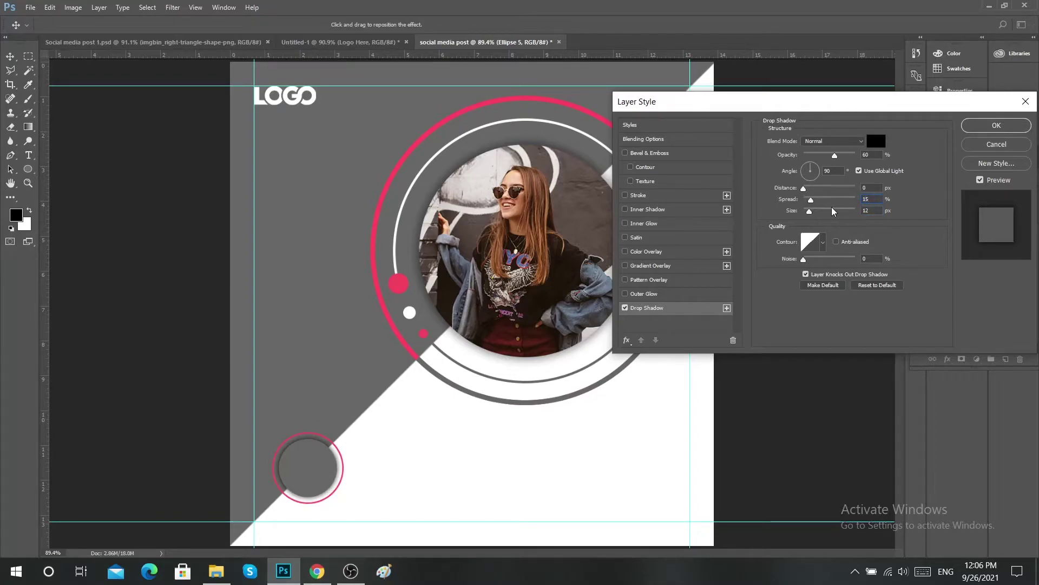
pyautogui.write('40')
pyautogui.write('20')
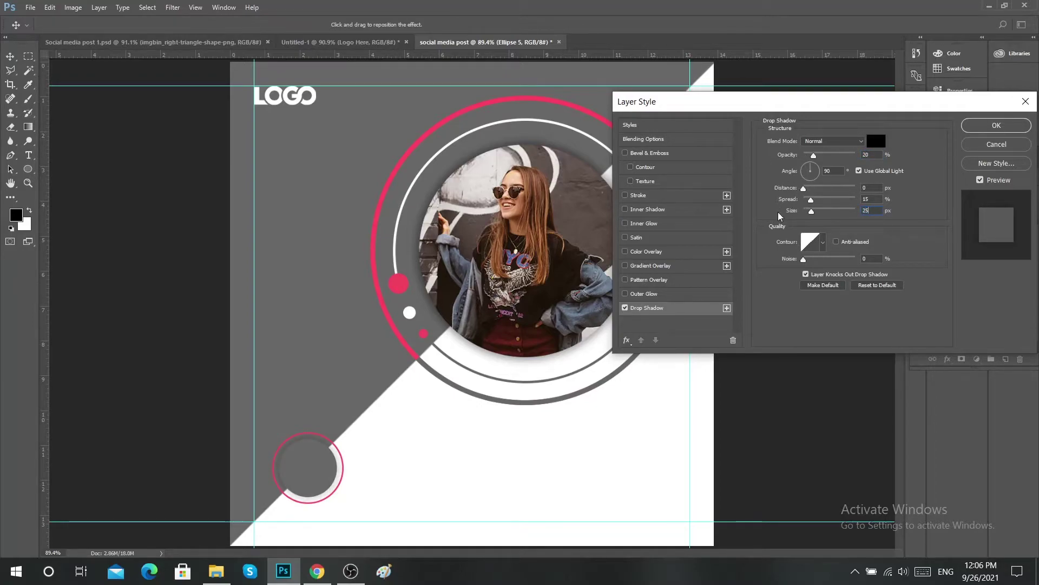
pyautogui.write('18')
pyautogui.write('30')
pyautogui.click(996, 125)
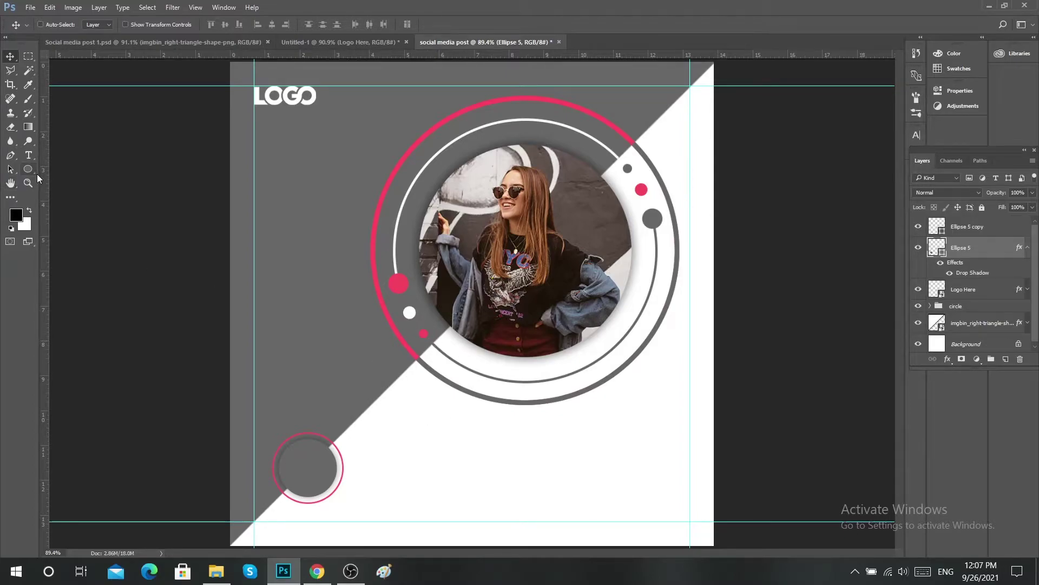
# - Type '50%' on the post and colour the text white
pyautogui.click(29, 154)
pyautogui.click(436, 455)
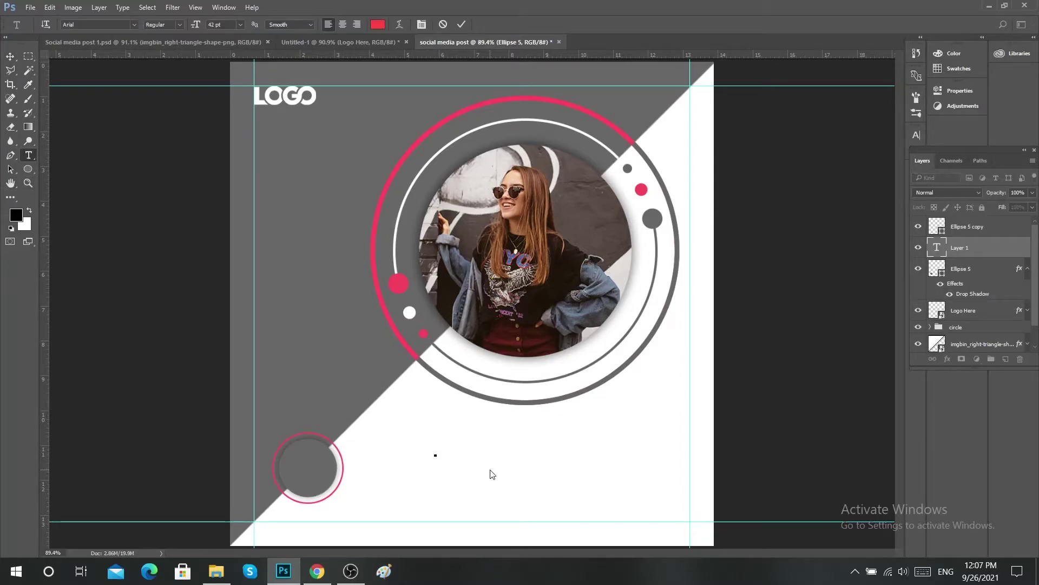
pyautogui.write('50%')
pyautogui.hotkey('ctrl', 'a')
pyautogui.click(378, 25)
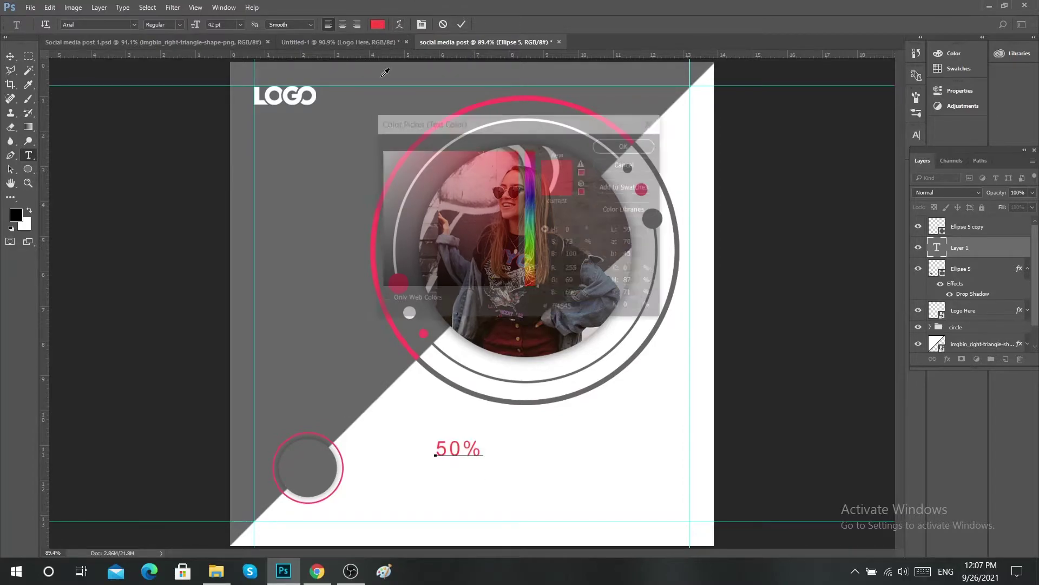
pyautogui.click(627, 144)
pyautogui.click(461, 24)
# - Move '50%' into the small circle and centre it using the circle's selection
pyautogui.press('v')
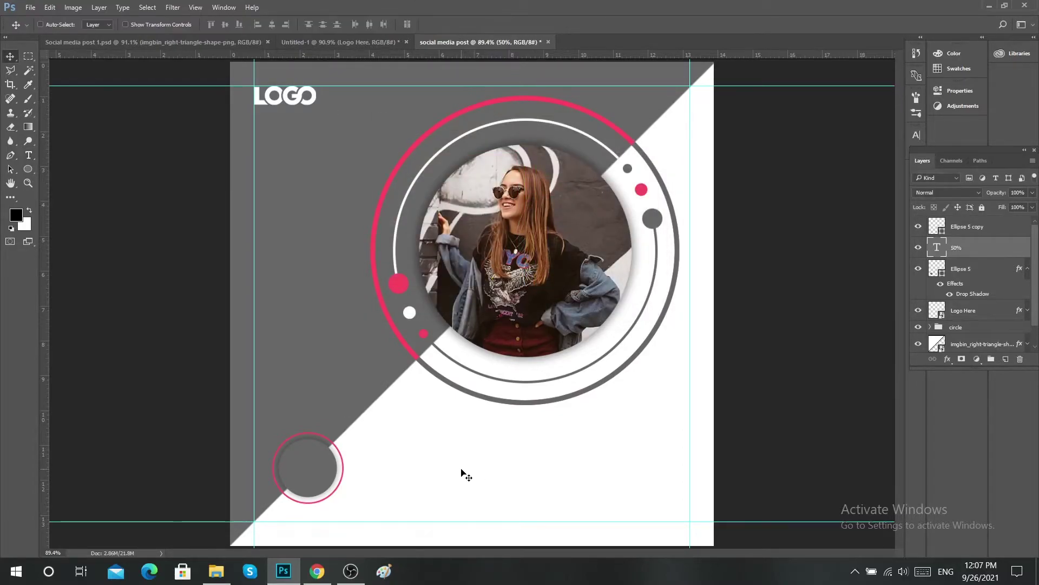
pyautogui.moveTo(464, 473); pyautogui.dragTo(309, 480)
pyautogui.keyDown('ctrl'); pyautogui.click(937, 269); pyautogui.keyUp('ctrl')
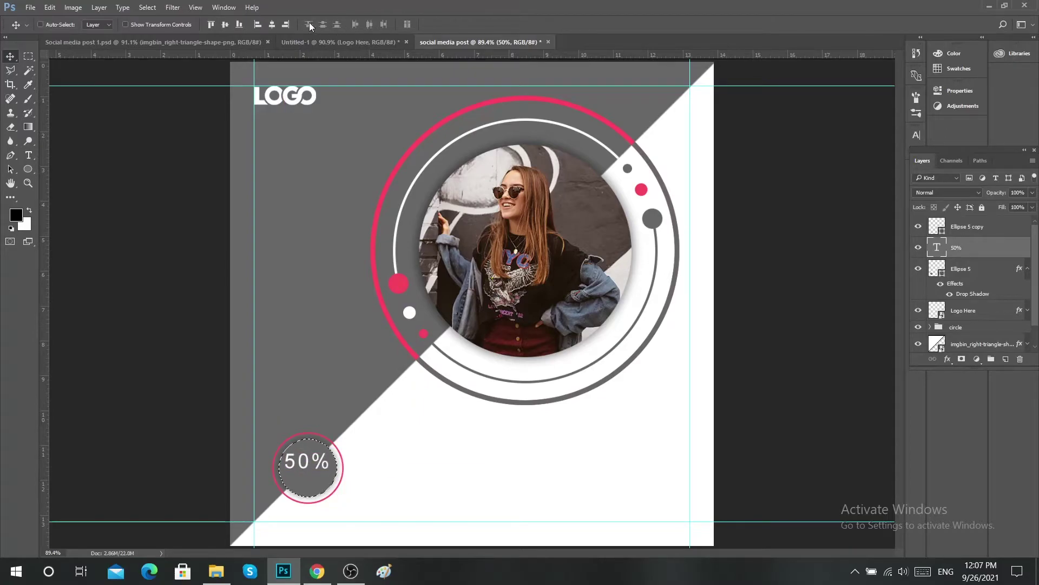
pyautogui.click(271, 25)
pyautogui.hotkey('ctrl', 'd')
pyautogui.press('f')
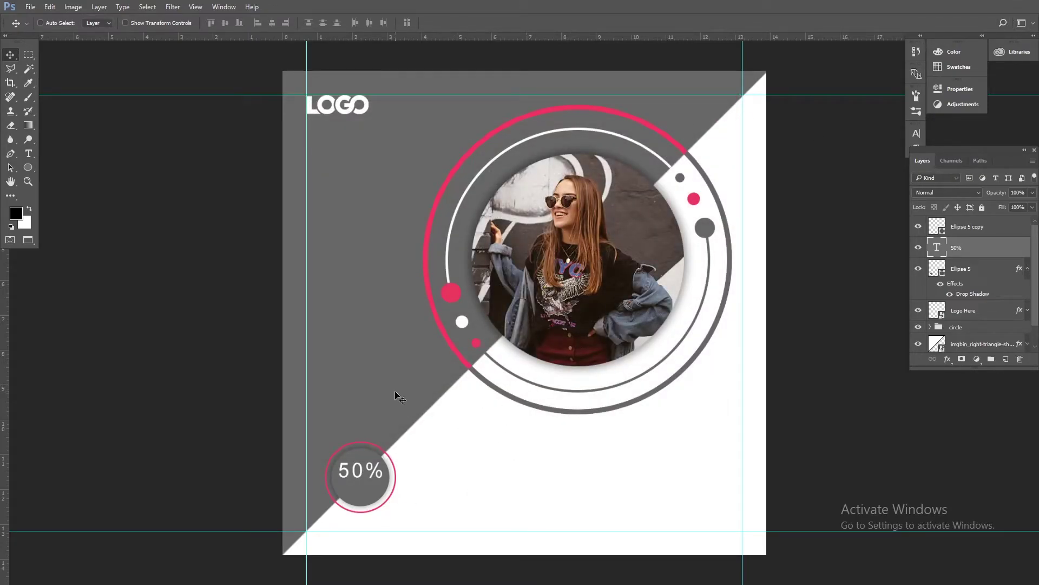
pyautogui.press('f')
pyautogui.press('f')
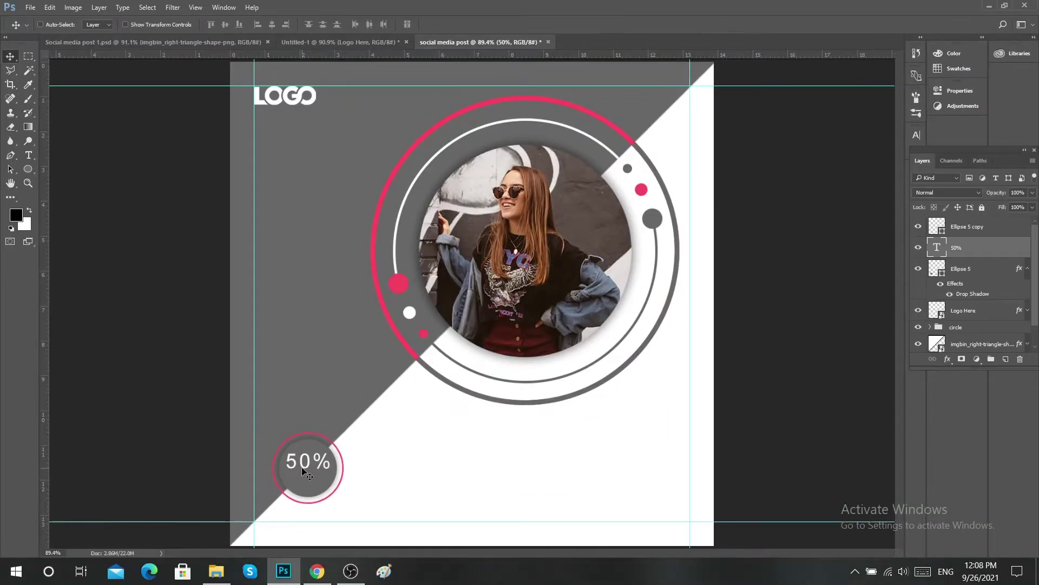
# - Add 'OFF' text under 50% and scale it down to fit the badge
pyautogui.press('t')
pyautogui.click(319, 479)
pyautogui.write('of')
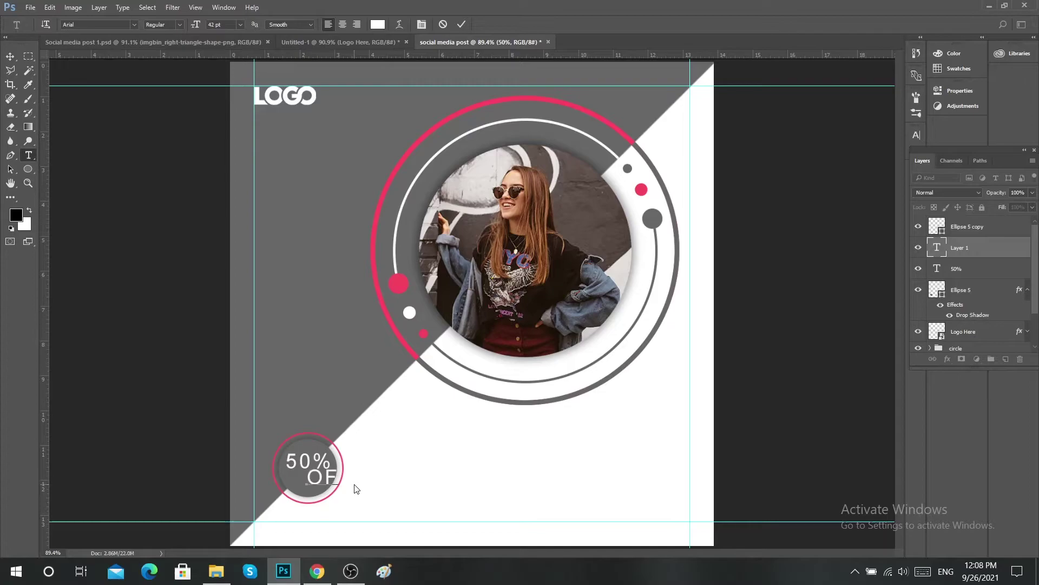
pyautogui.click(460, 25)
pyautogui.press('v')
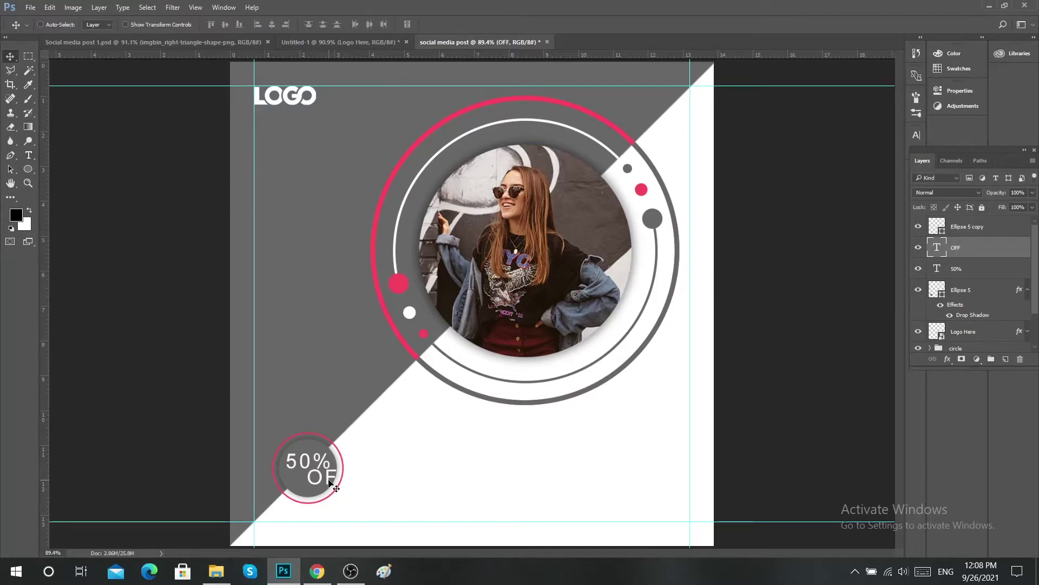
pyautogui.moveTo(325, 477); pyautogui.dragTo(317, 475)
pyautogui.scroll(3, 305, 475)
pyautogui.scroll(2, 305, 475)
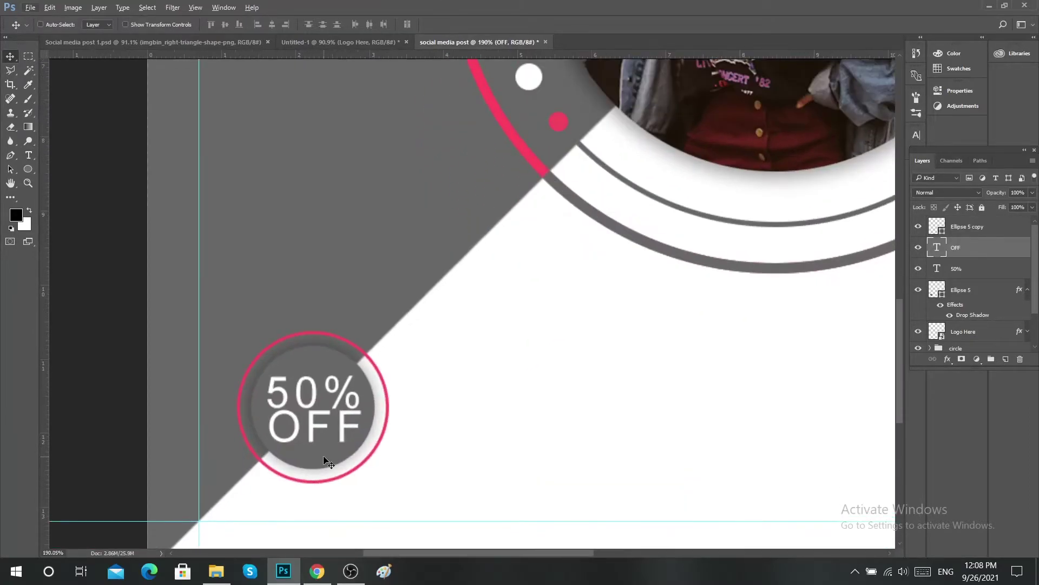
pyautogui.hotkey('ctrl', 't')
pyautogui.moveTo(369, 399); pyautogui.dragTo(337, 430)
pyautogui.press('Return')
# - Group the 50% and OFF text layers and centre them horizontally in the grey circle
pyautogui.keyDown('ctrl'); pyautogui.click(937, 269); pyautogui.keyUp('ctrl')
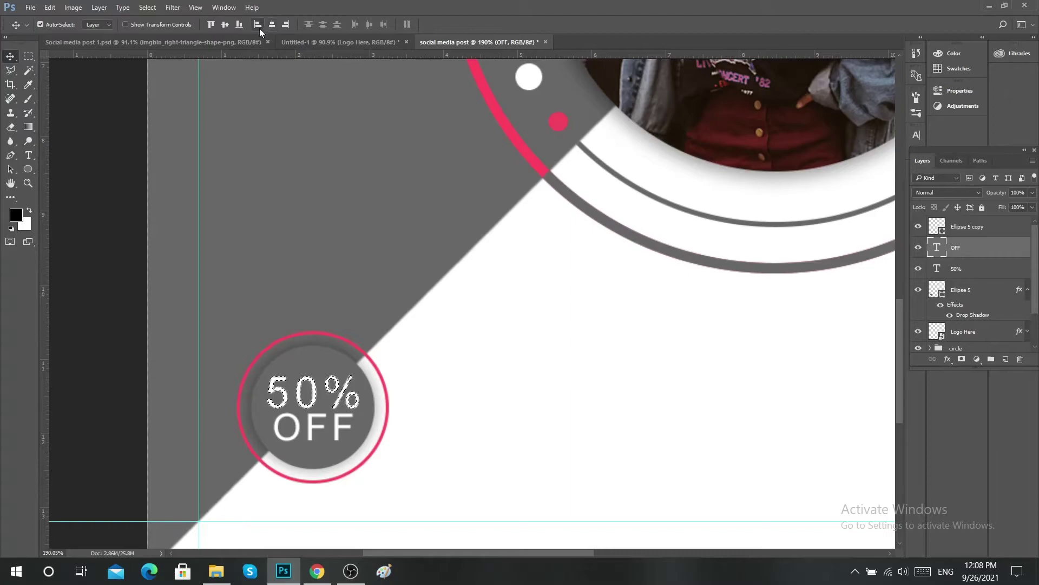
pyautogui.hotkey('ctrl', 'd')
pyautogui.press('Down')
pyautogui.press('Down')
pyautogui.press('Down')
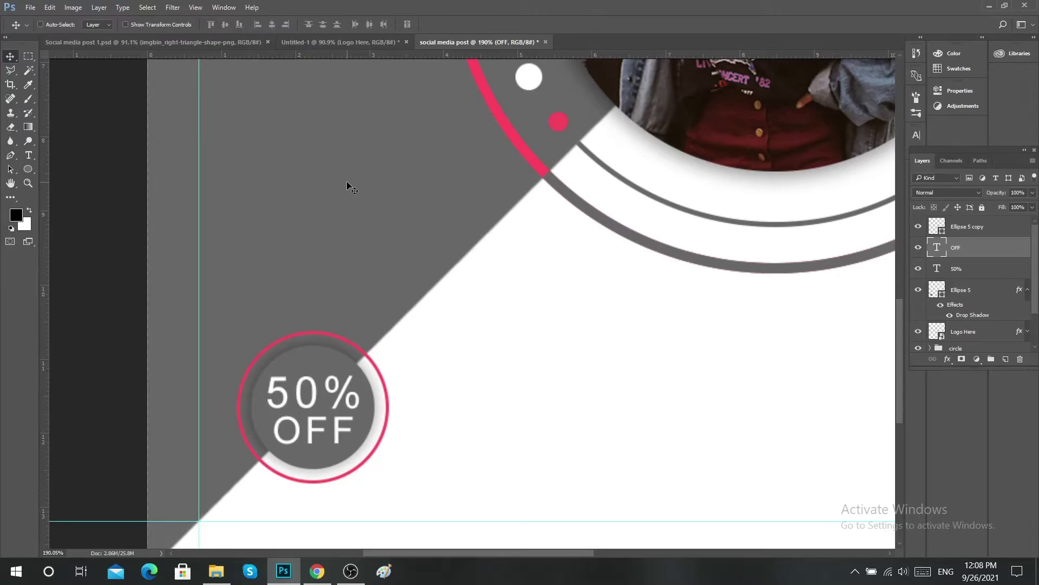
pyautogui.keyDown('shift'); pyautogui.click(956, 268); pyautogui.keyUp('shift')
pyautogui.hotkey('ctrl', 'g')
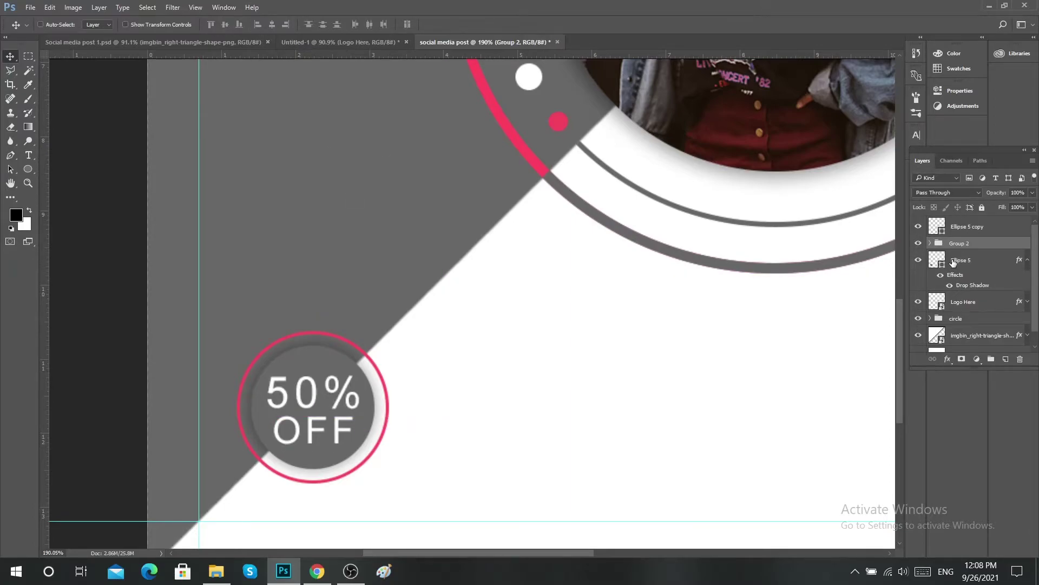
pyautogui.keyDown('ctrl'); pyautogui.click(937, 260); pyautogui.keyUp('ctrl')
pyautogui.click(272, 25)
pyautogui.hotkey('ctrl', 'd')
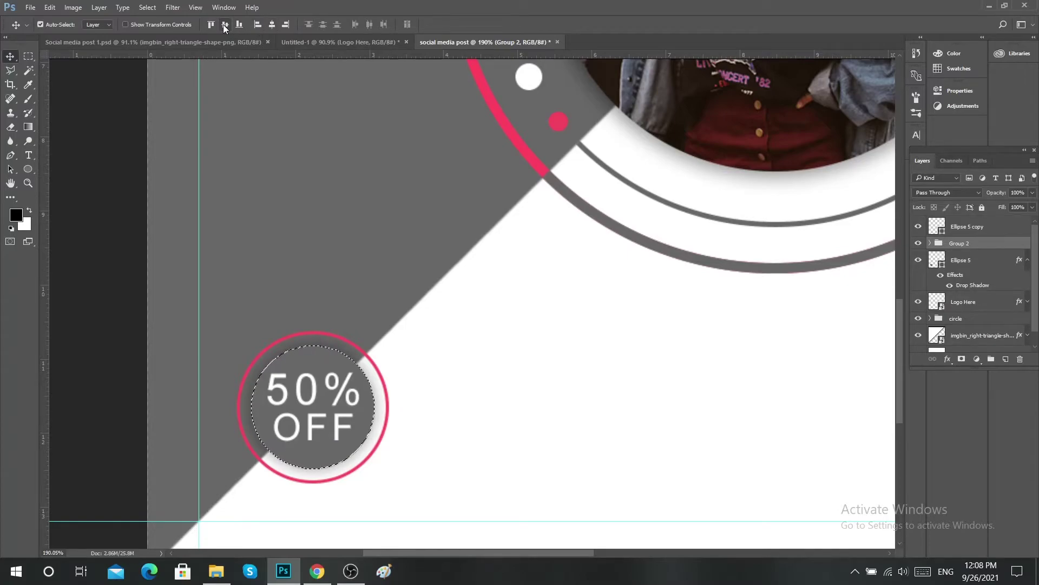
pyautogui.hotkey('ctrl', '0')
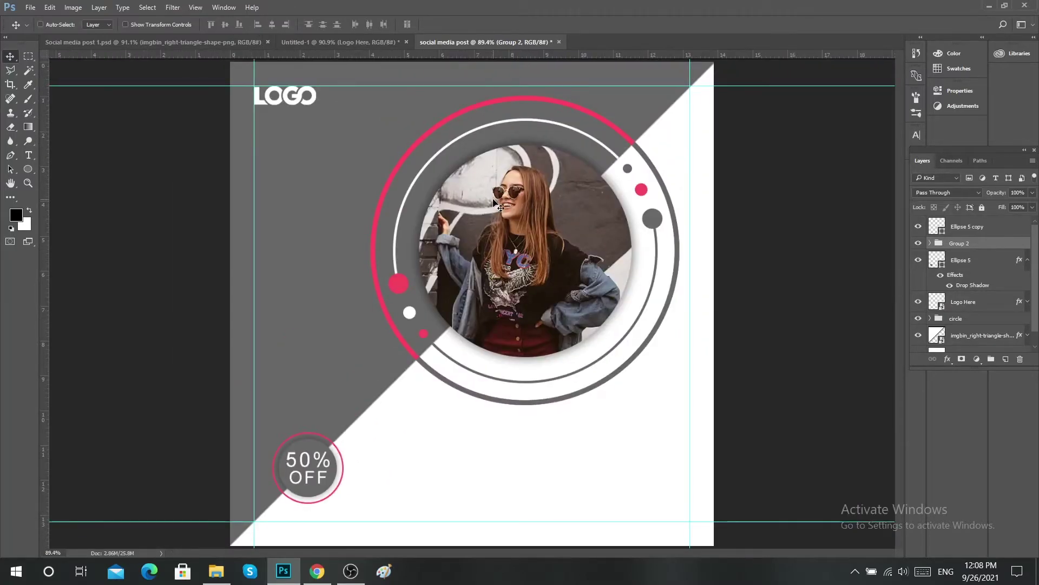
# - Group the pink ring, grey circle and badge text into one folder
pyautogui.click(1028, 259)
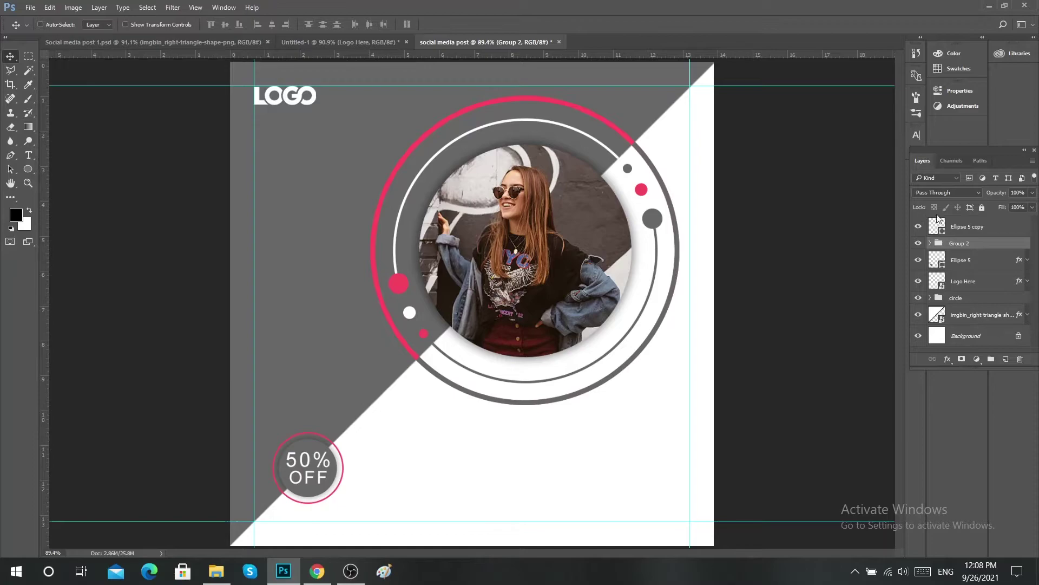
pyautogui.click(969, 227)
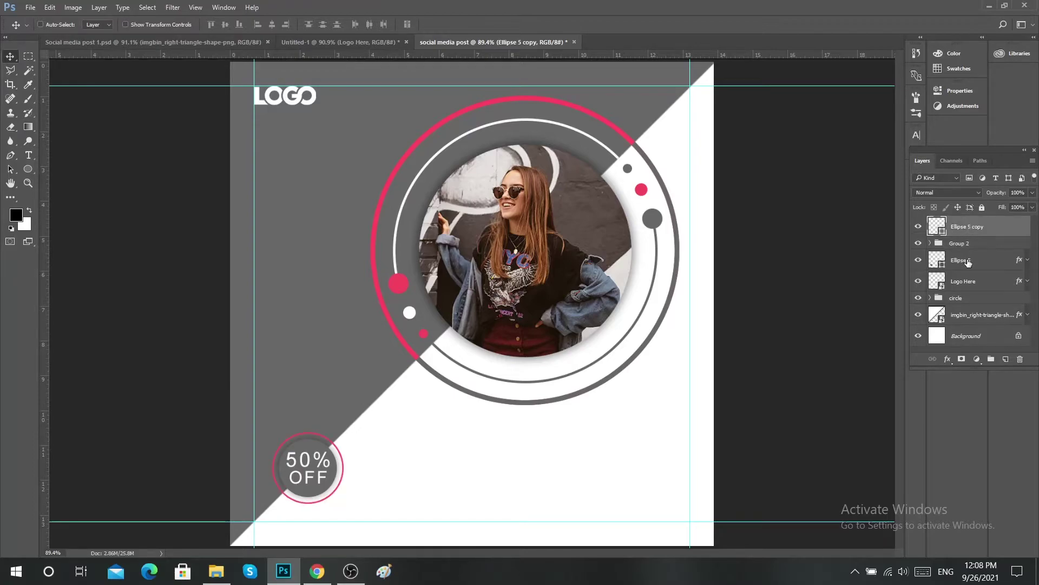
pyautogui.keyDown('shift'); pyautogui.click(971, 264); pyautogui.keyUp('shift')
pyautogui.hotkey('ctrl', 'g')
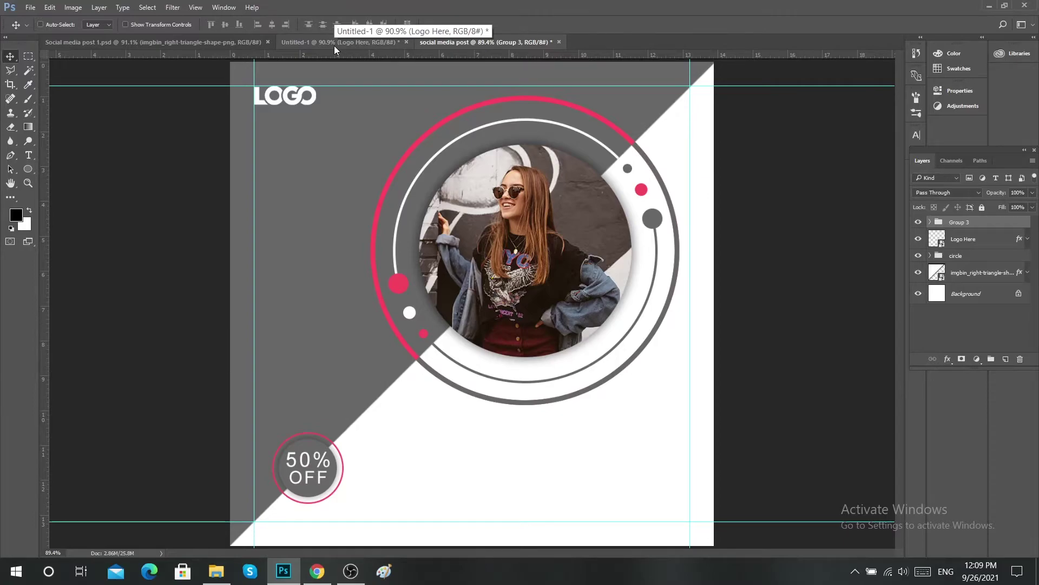
# - Draw a pink rounded-rectangle button near the bottom of the post, using sampled pink
pyautogui.rightClick(29, 169)
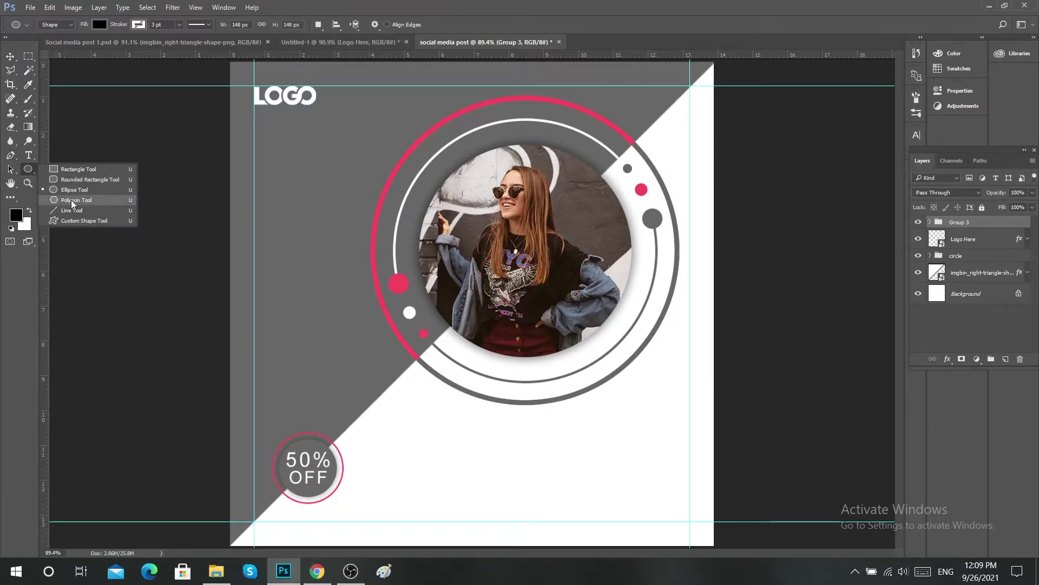
pyautogui.click(75, 183)
pyautogui.moveTo(390, 494); pyautogui.dragTo(481, 517)
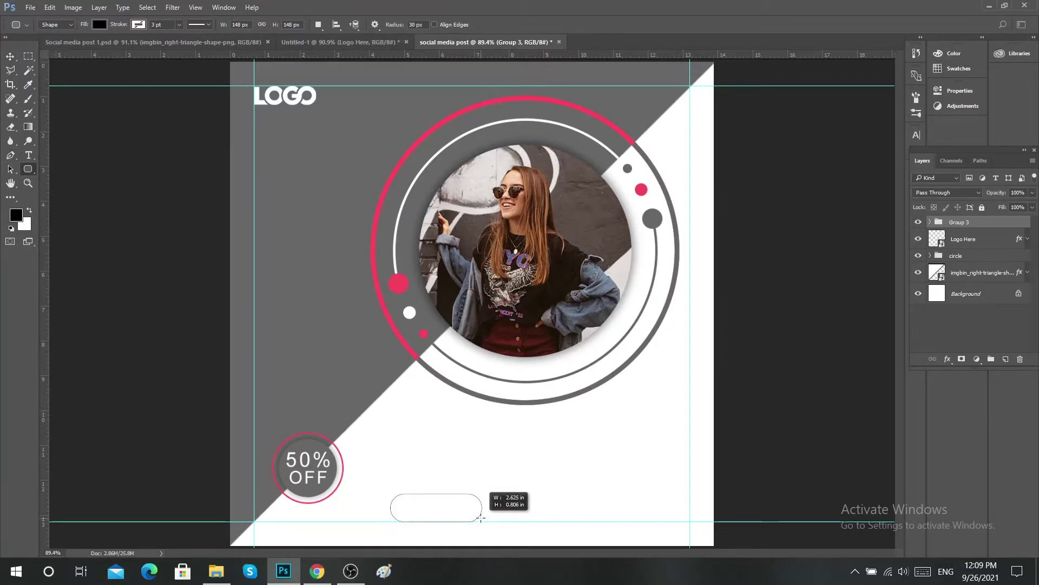
pyautogui.click(139, 26)
pyautogui.click(150, 46)
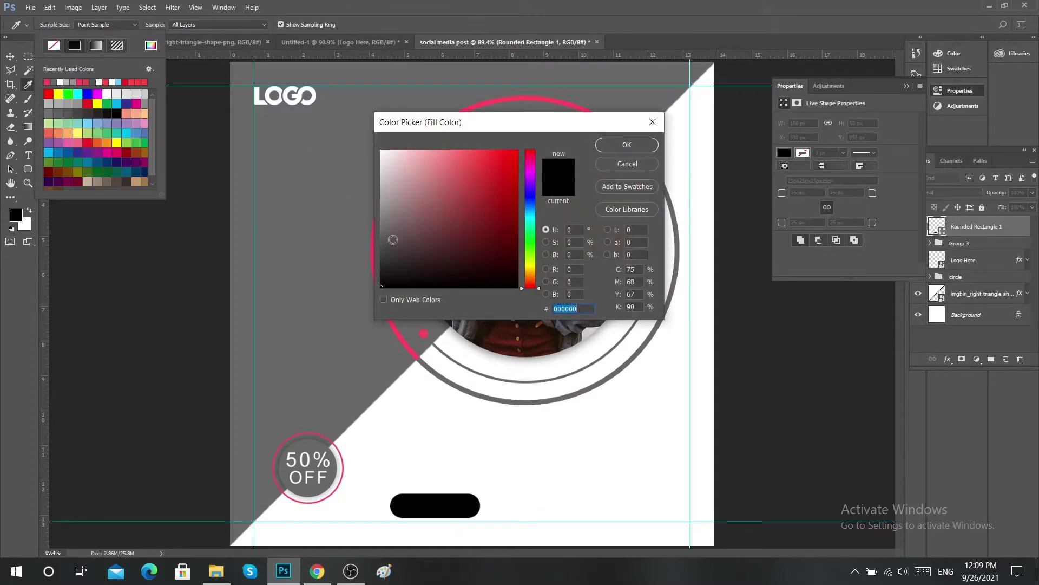
pyautogui.click(425, 336)
pyautogui.click(627, 144)
pyautogui.press('v')
pyautogui.moveTo(423, 513); pyautogui.dragTo(412, 521)
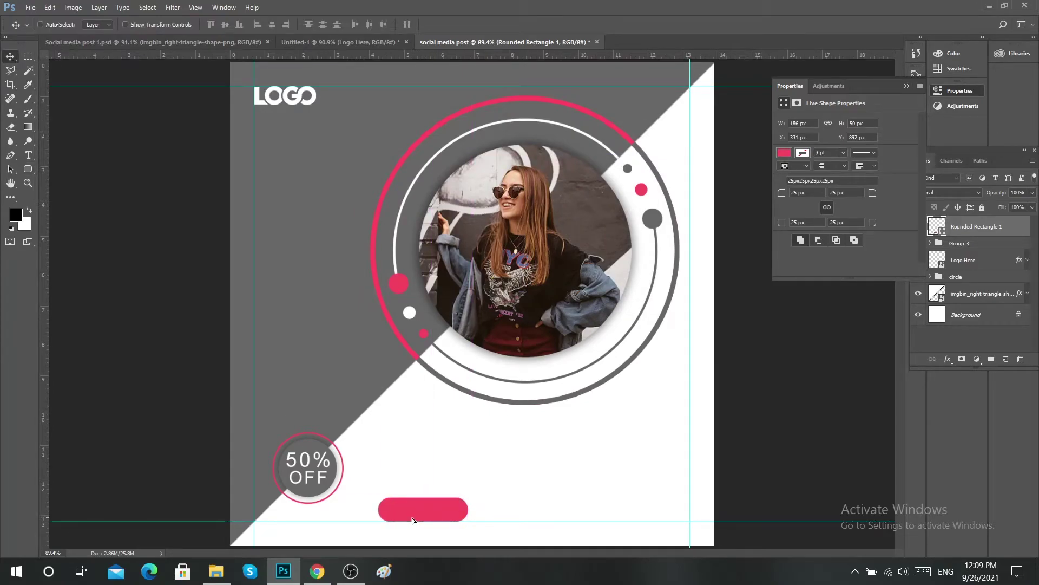
# - Add SHOP NOW text, shrink it onto the pink button and centre it
pyautogui.press('t')
pyautogui.click(475, 477)
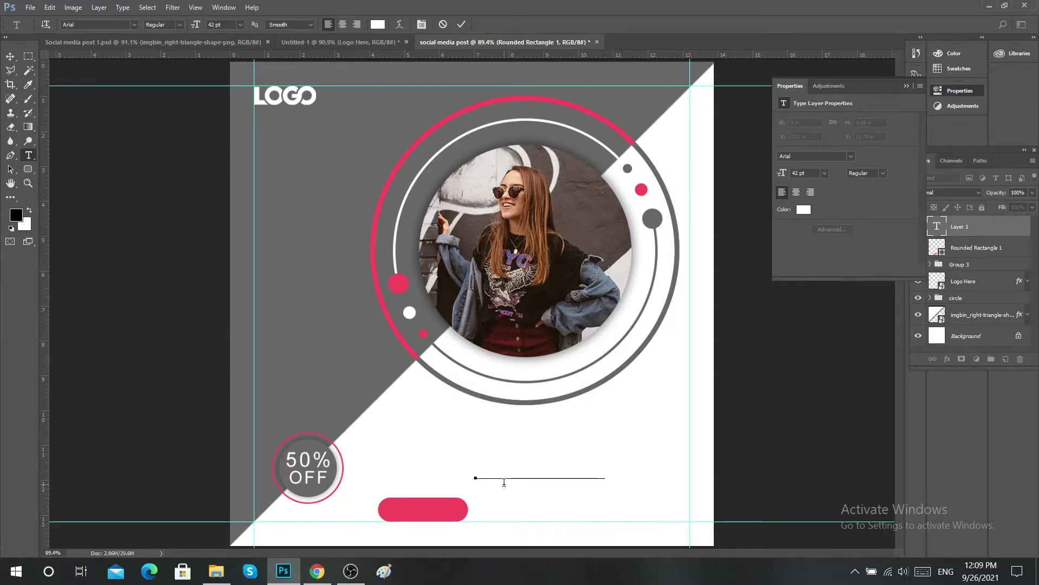
pyautogui.hotkey('ctrl', 'a')
pyautogui.click(461, 24)
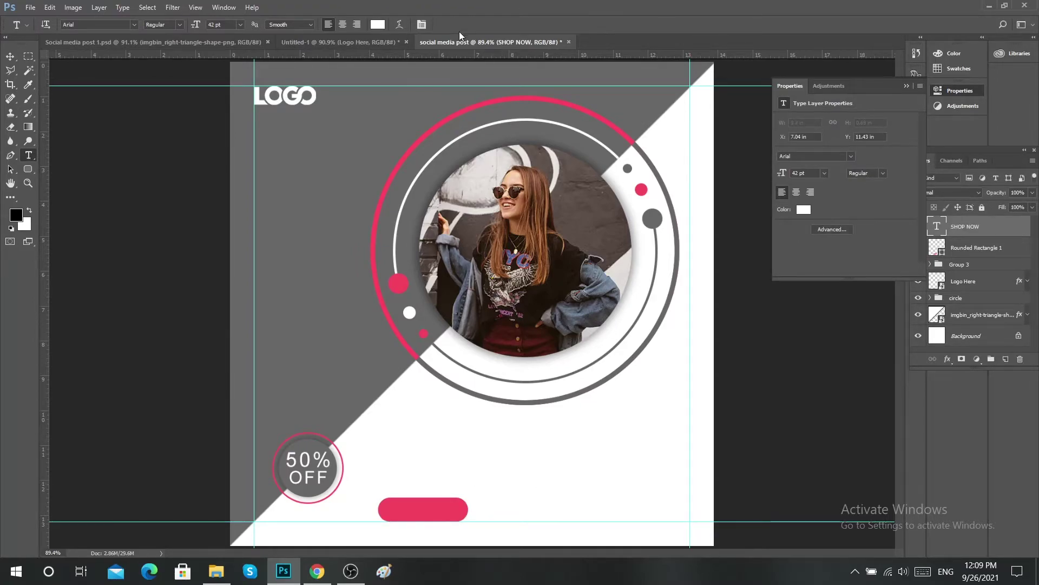
pyautogui.press('v')
pyautogui.moveTo(512, 478); pyautogui.dragTo(426, 522)
pyautogui.hotkey('ctrl', 't')
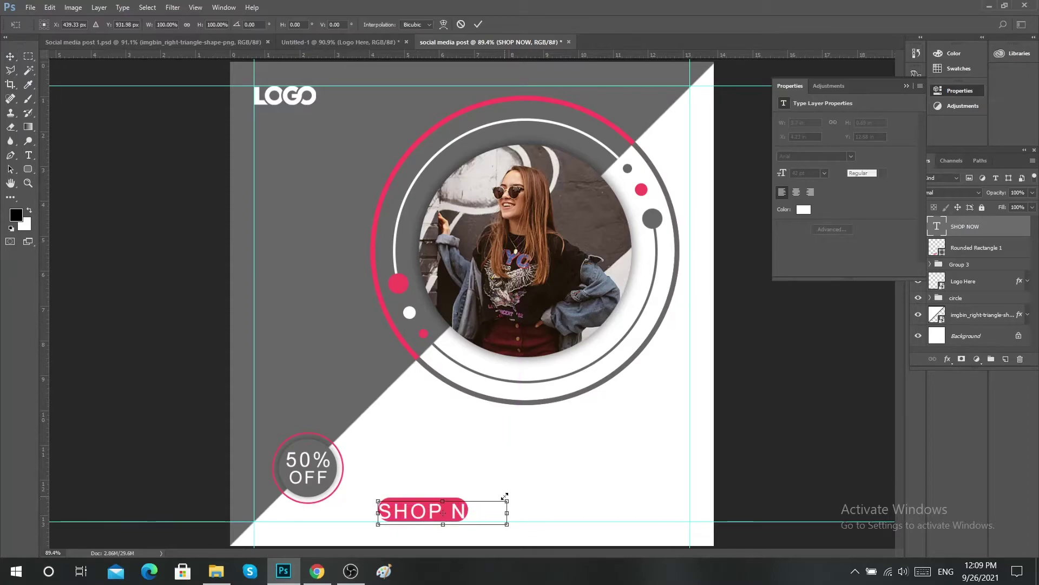
pyautogui.scroll(2, 455, 506)
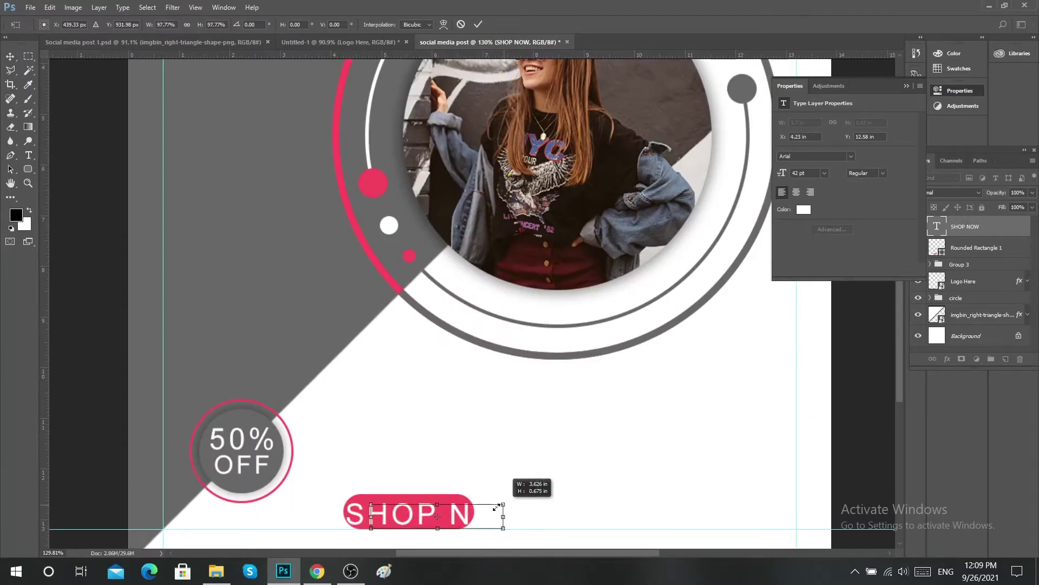
pyautogui.moveTo(531, 516)
pyautogui.mouseDown()
pyautogui.moveTo(449, 513)
pyautogui.moveTo(457, 520)
pyautogui.mouseUp()
pyautogui.click(477, 25)
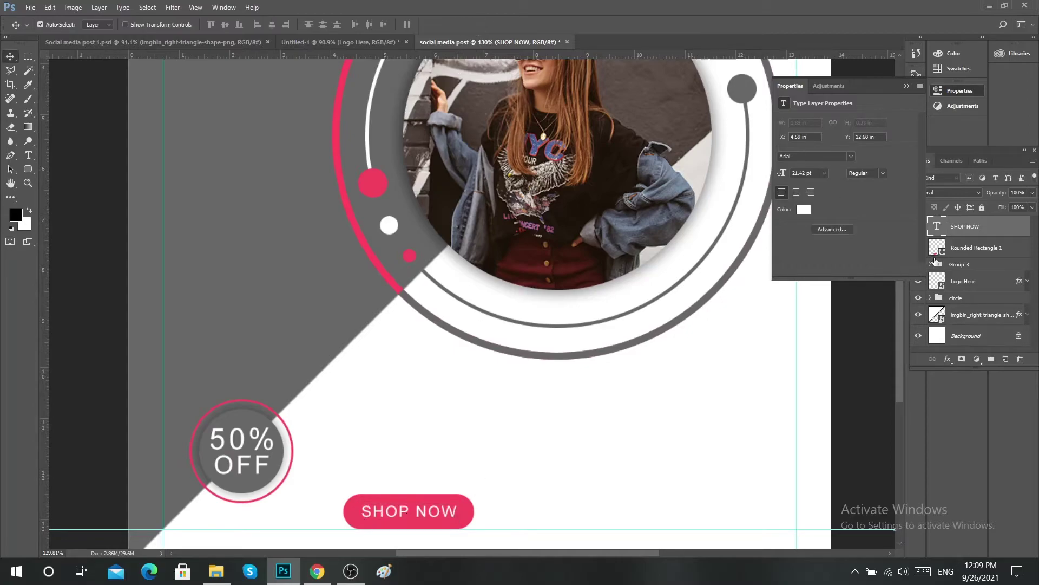
pyautogui.keyDown('ctrl'); pyautogui.click(936, 247); pyautogui.keyUp('ctrl')
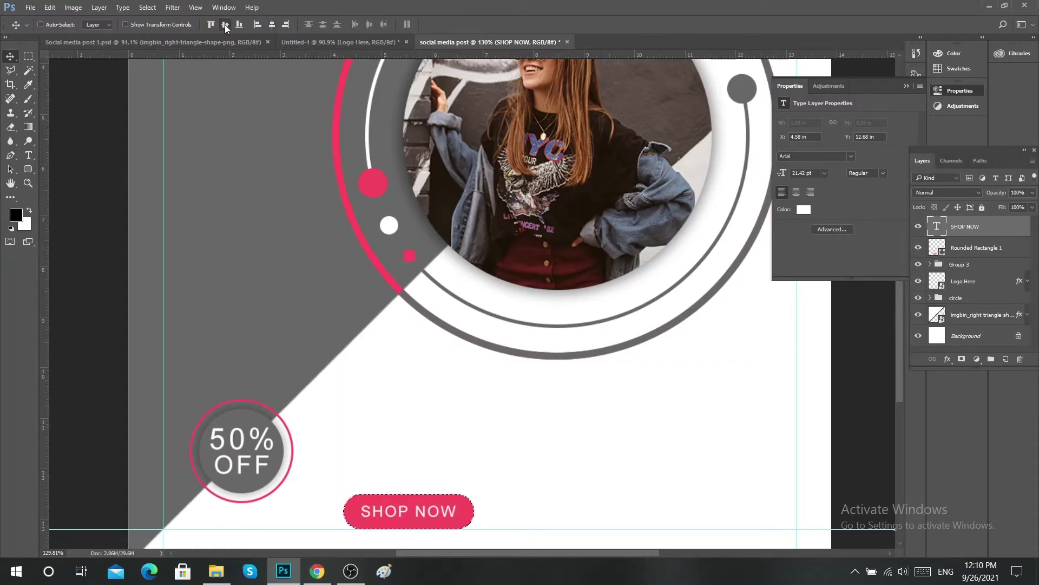
pyautogui.hotkey('ctrl', 'd')
# - Change the SHOP NOW text colour to white
pyautogui.press('t')
pyautogui.click(421, 509)
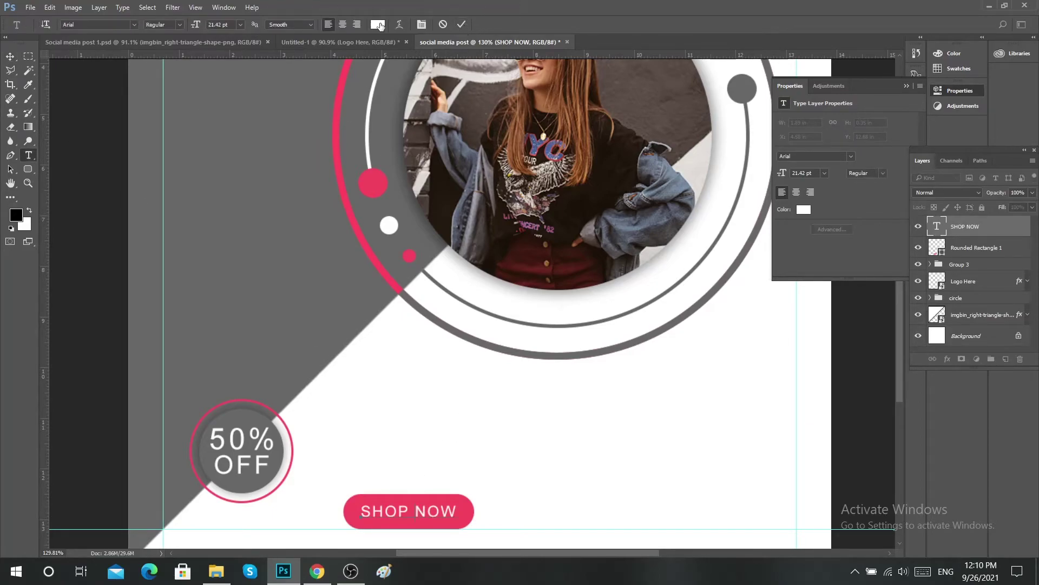
pyautogui.click(378, 24)
pyautogui.click(622, 144)
pyautogui.click(463, 24)
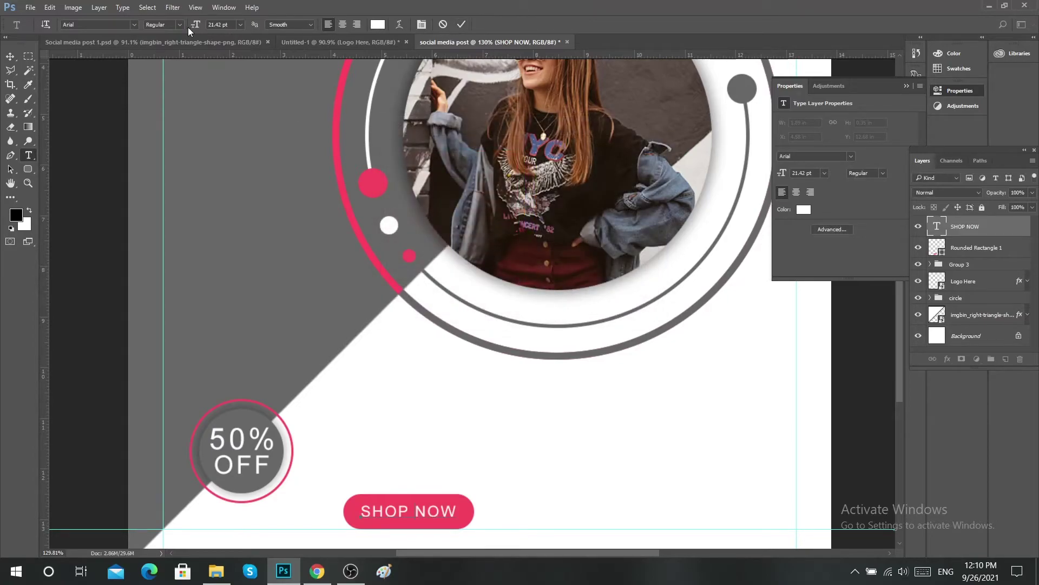
# - Group the SHOP NOW text with its pink button
pyautogui.click(943, 229)
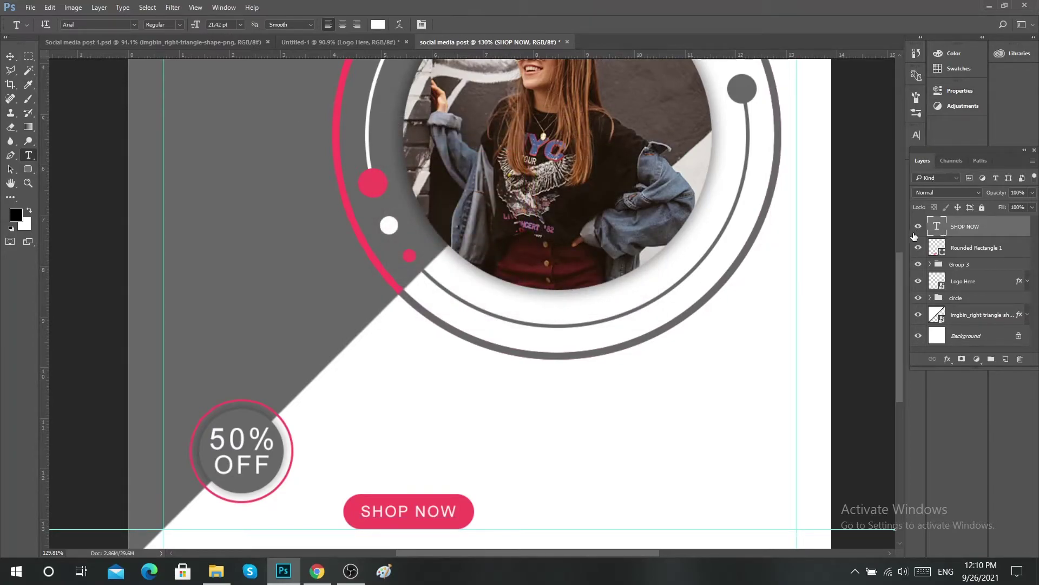
pyautogui.press('v')
pyautogui.hotkey('ctrl', '1')
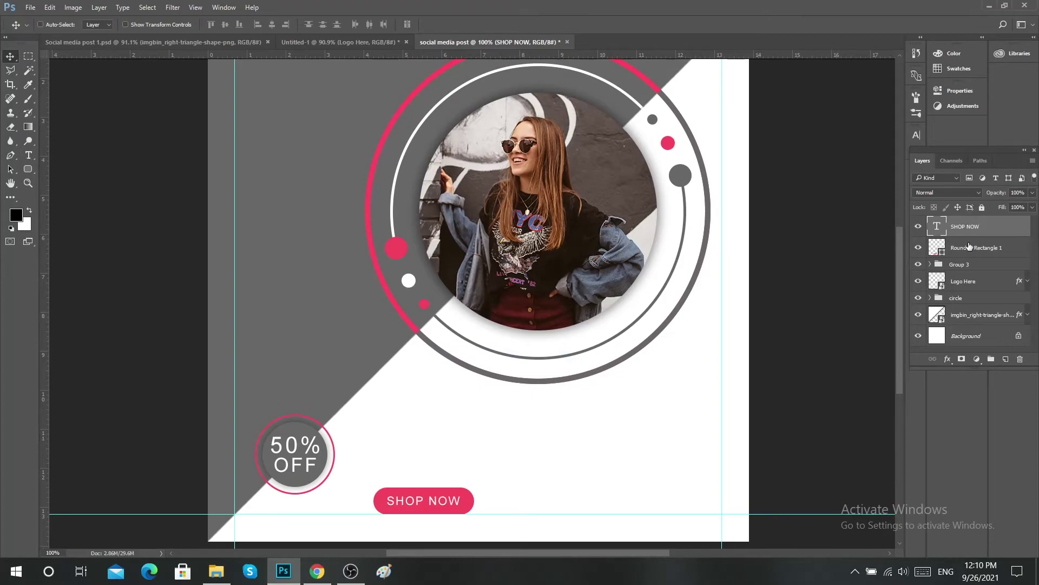
pyautogui.keyDown('shift'); pyautogui.click(969, 246); pyautogui.keyUp('shift')
pyautogui.hotkey('ctrl', 'g')
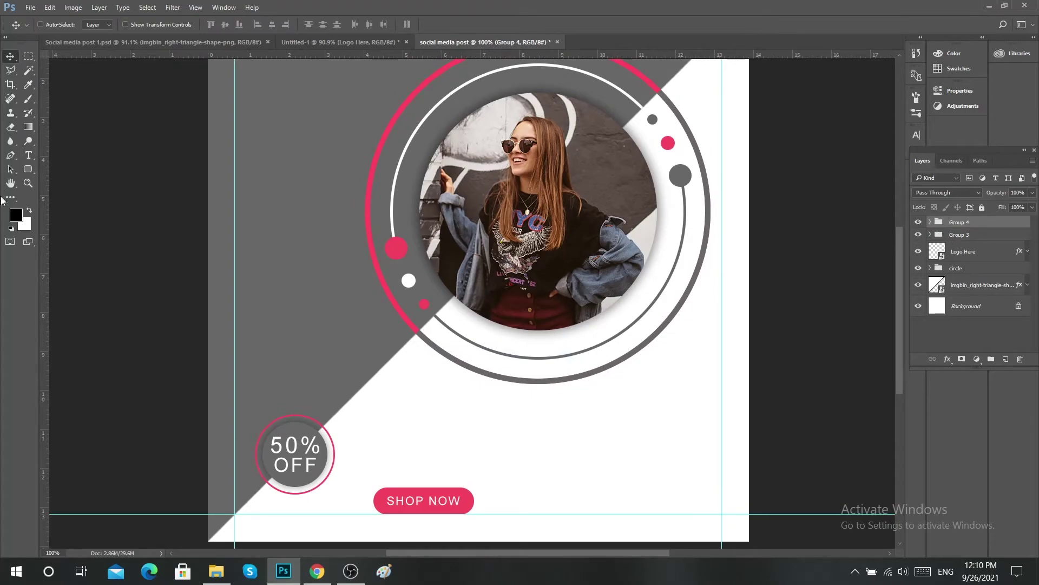
# - Add a FASHION text line at lower right, coloured with pink sampled from the design
pyautogui.press('t')
pyautogui.click(641, 499)
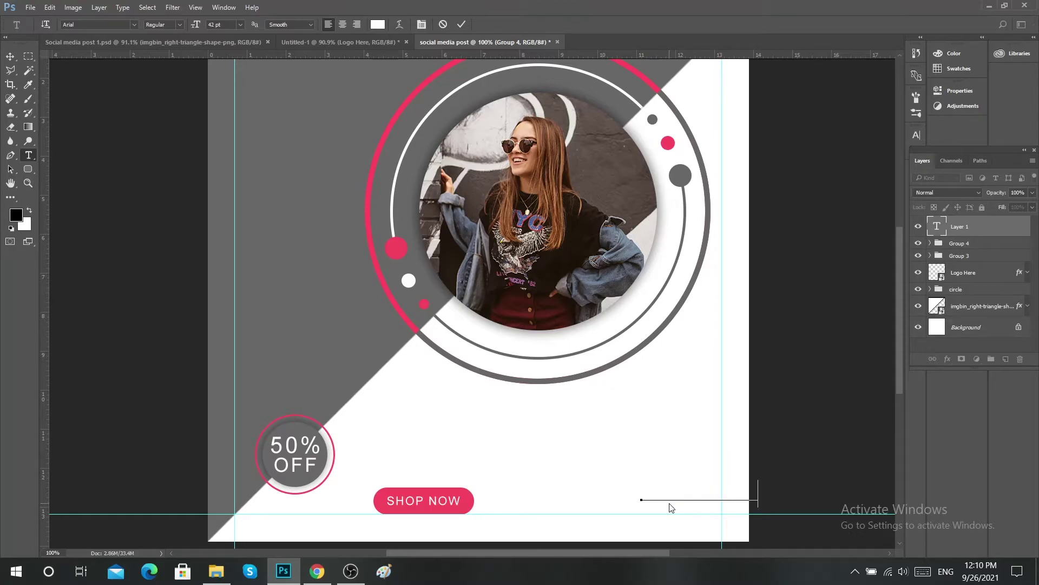
pyautogui.click(378, 24)
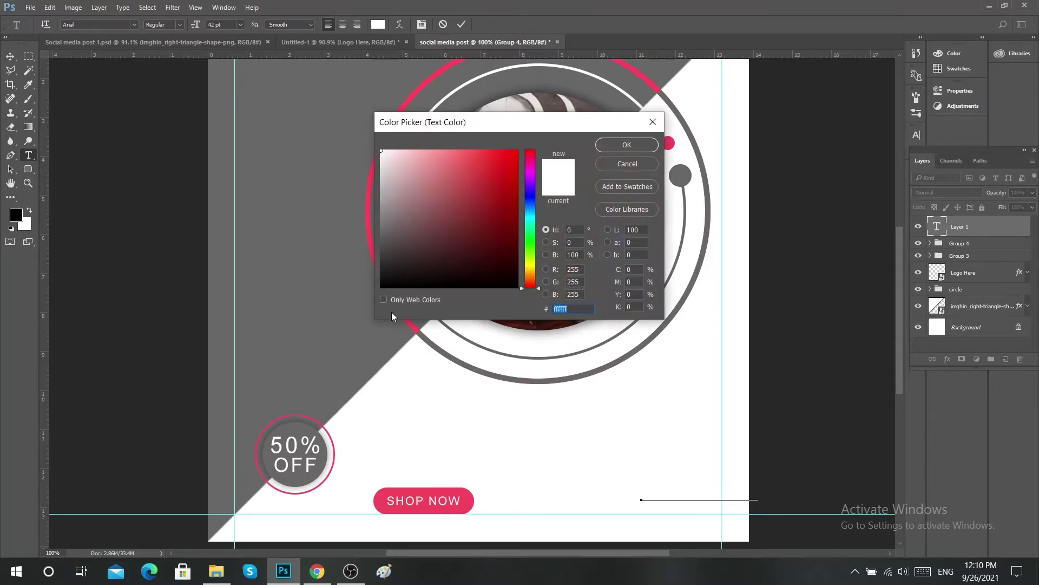
pyautogui.click(412, 324)
pyautogui.click(627, 144)
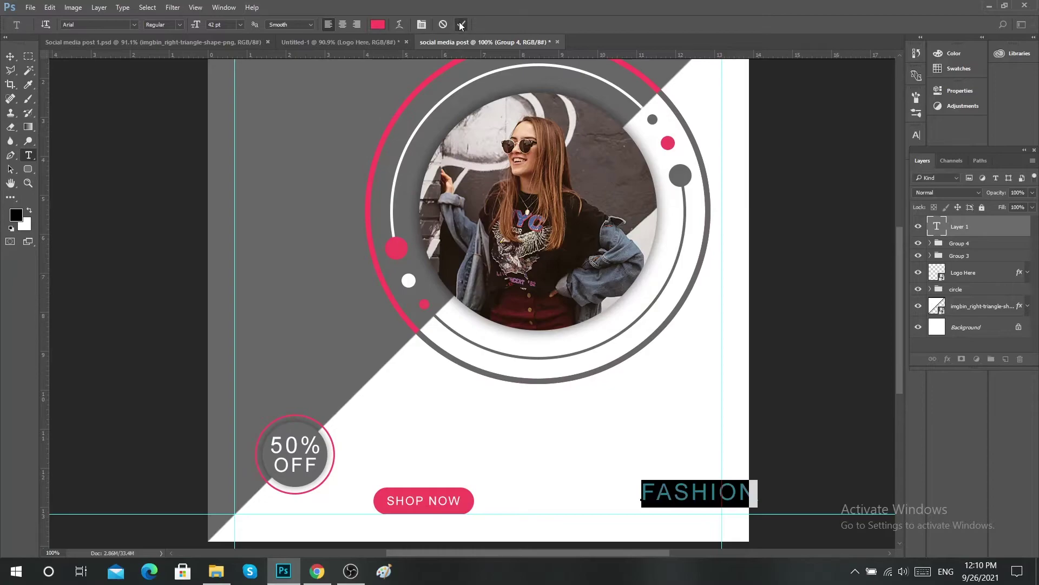
pyautogui.click(461, 25)
# - Move FASHION up into the white lower-right area and set it in Futura Hv BT
pyautogui.press('v')
pyautogui.moveTo(696, 492); pyautogui.dragTo(660, 446)
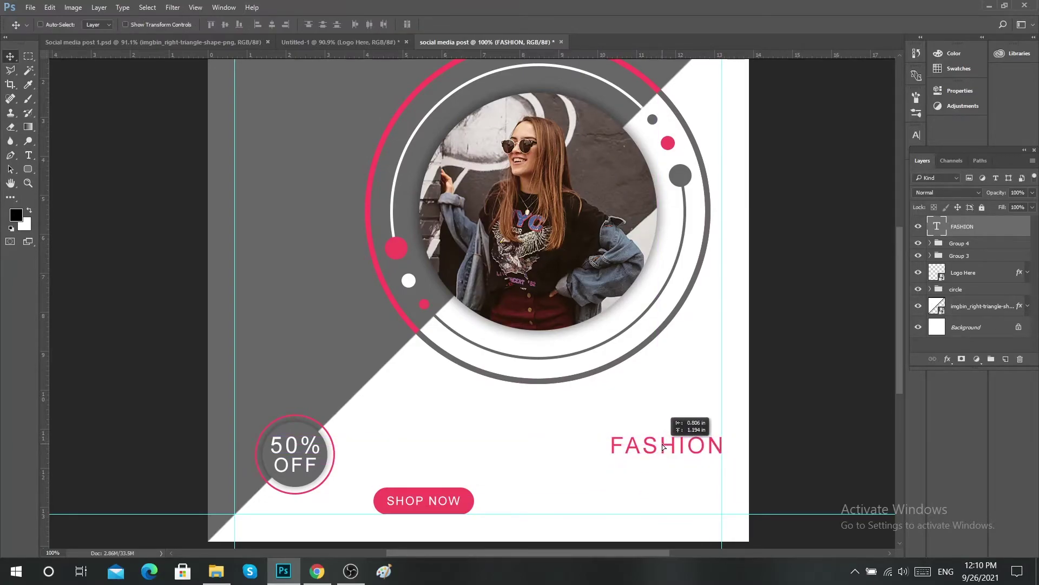
pyautogui.press('t')
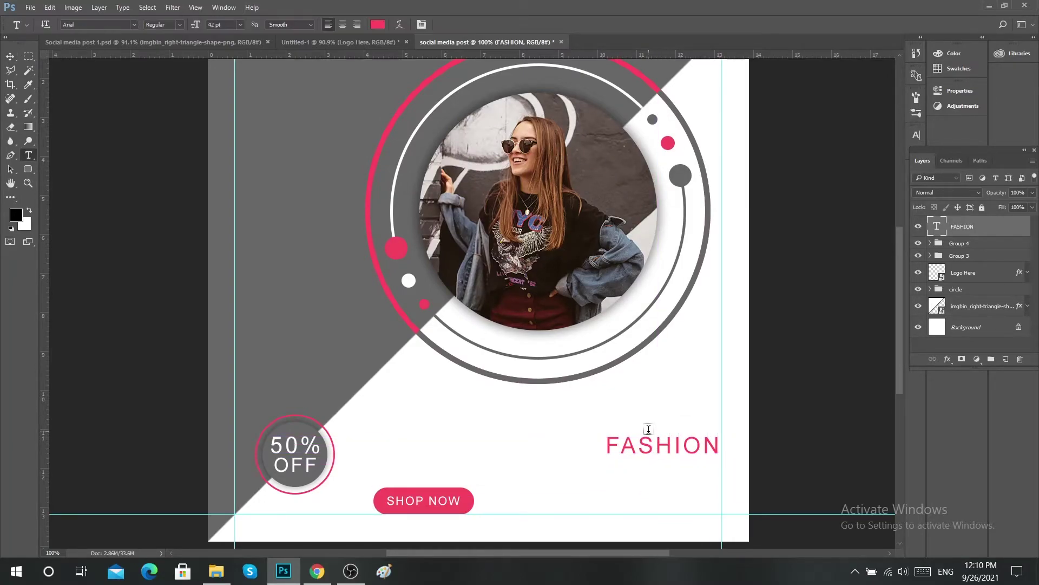
pyautogui.doubleClick(650, 441)
pyautogui.click(461, 24)
pyautogui.click(133, 24)
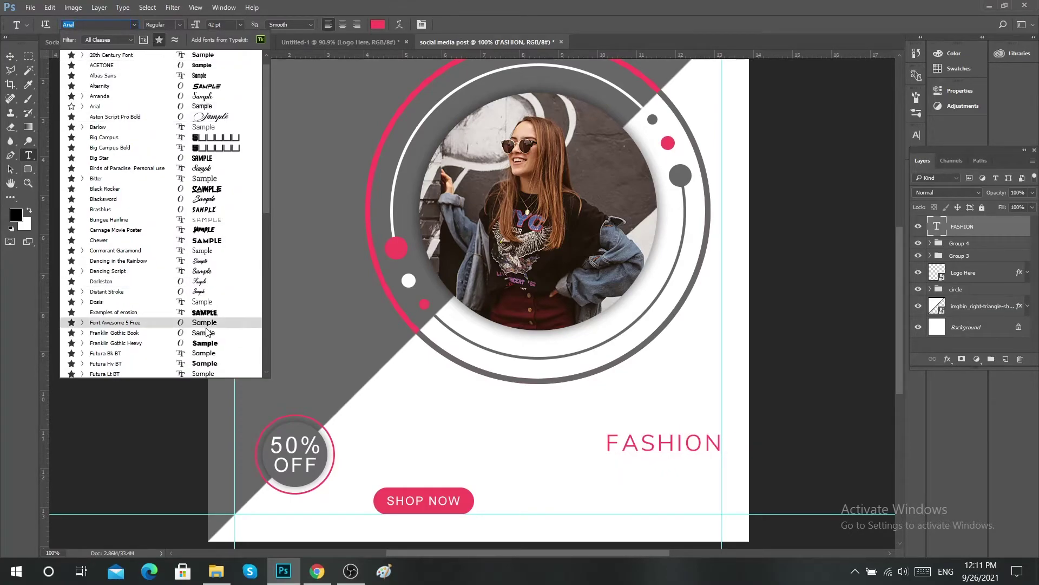
pyautogui.click(209, 363)
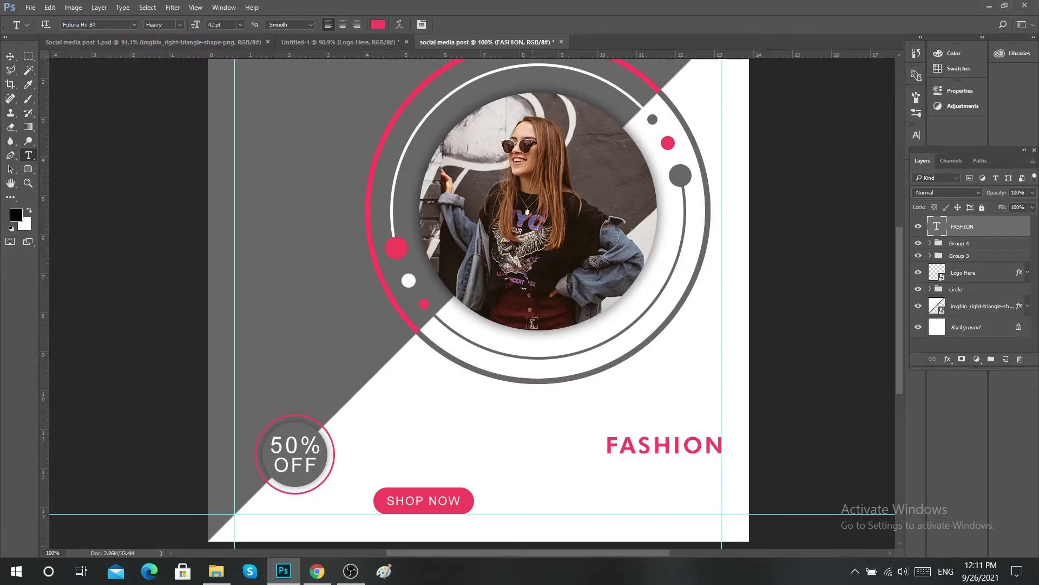
# - Type SALE below FASHION and colour it grey
pyautogui.click(638, 499)
pyautogui.write('SAL')
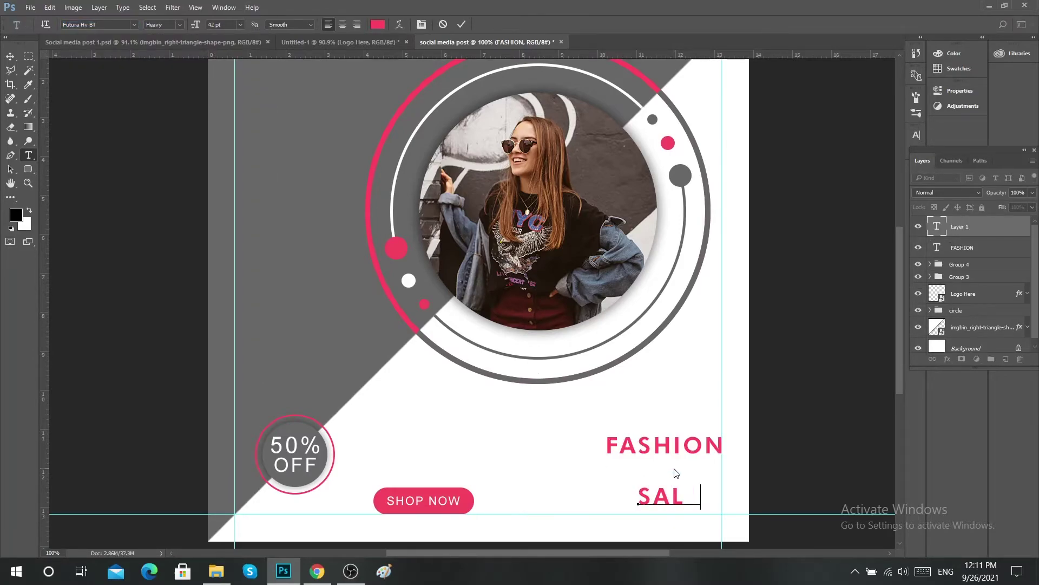
pyautogui.write('E')
pyautogui.hotkey('ctrl', 'a')
pyautogui.click(377, 24)
pyautogui.click(623, 144)
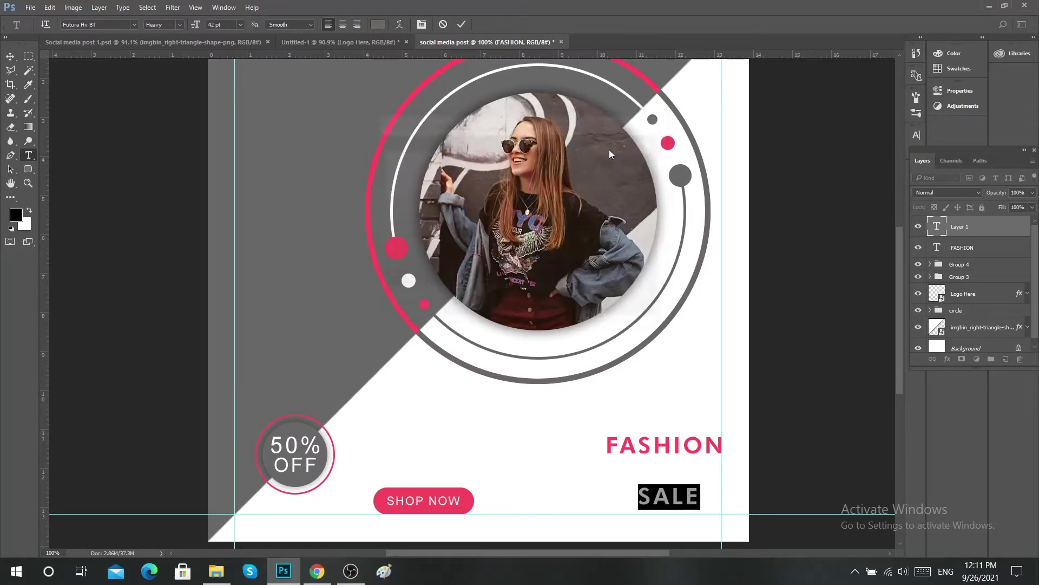
pyautogui.click(461, 25)
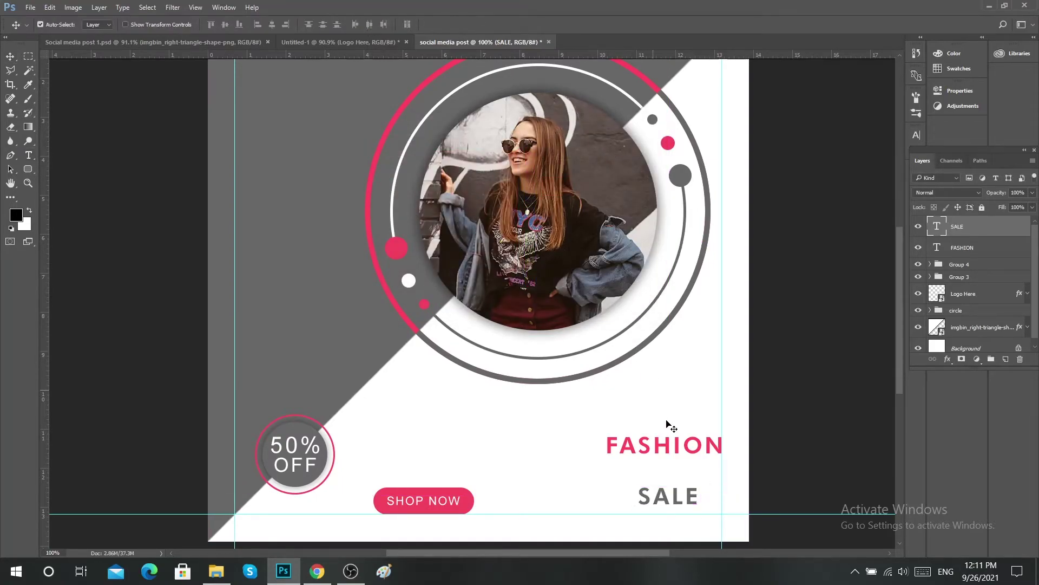
# - Enlarge SALE about two and a half times and align it with the SHOP NOW baseline
pyautogui.hotkey('ctrl', 't')
pyautogui.moveTo(701, 485); pyautogui.dragTo(751, 466)
pyautogui.moveTo(716, 496); pyautogui.dragTo(694, 494)
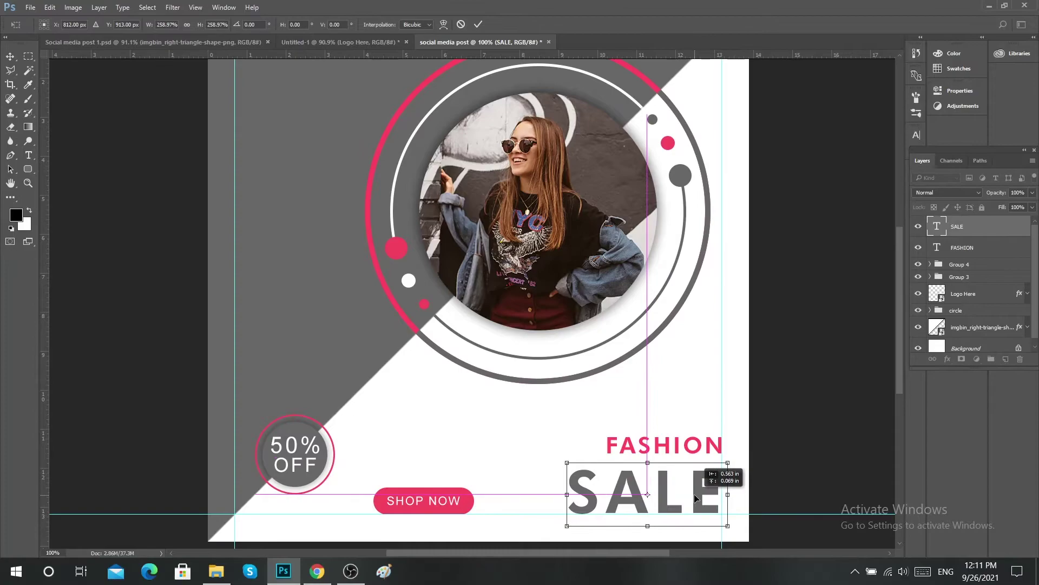
pyautogui.click(478, 24)
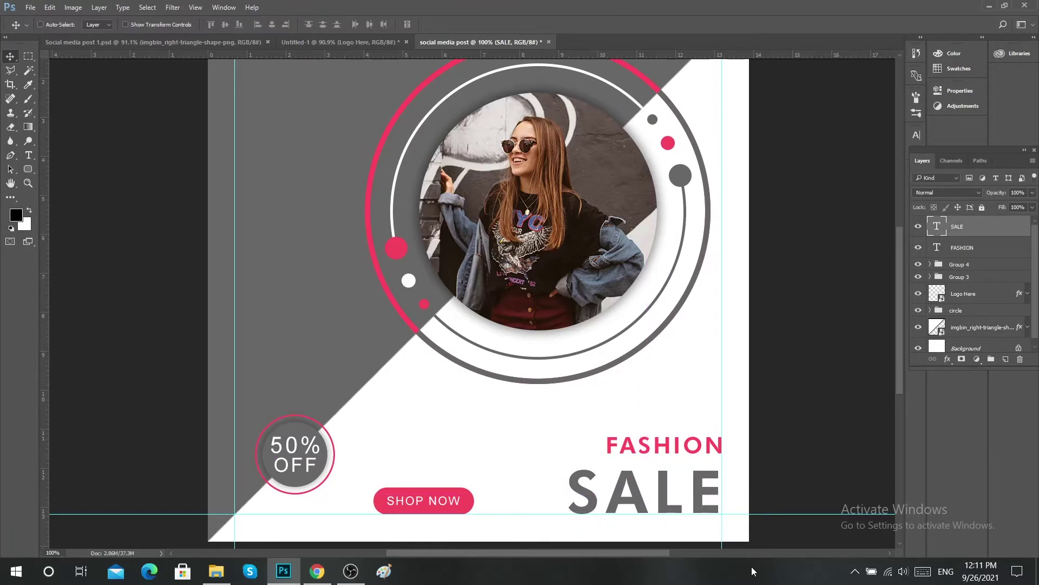
pyautogui.moveTo(707, 497); pyautogui.dragTo(710, 498)
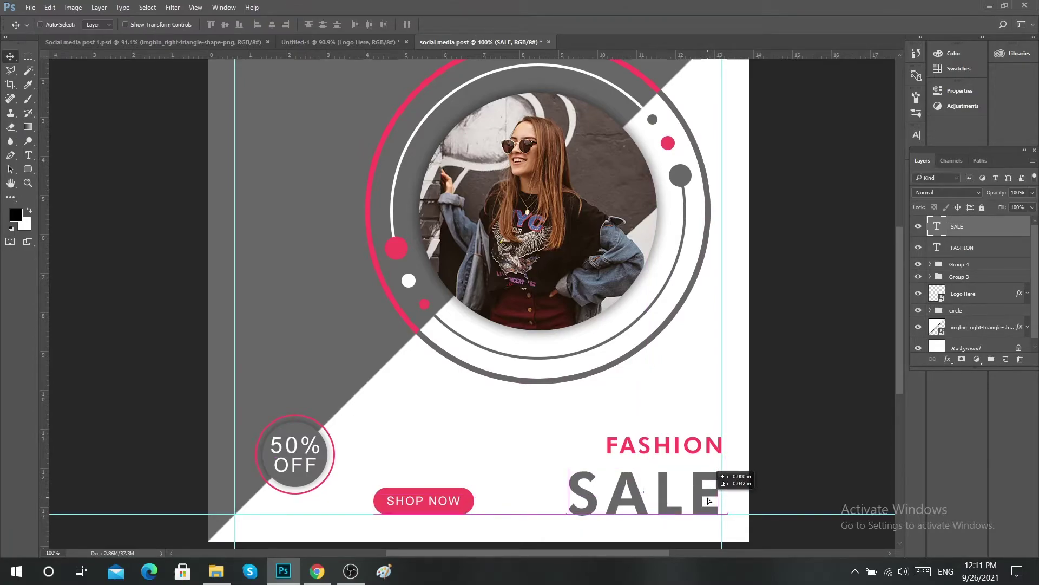
# - Move FASHION down above SALE and widen it to meet the right guide
pyautogui.scroll(3, 711, 501)
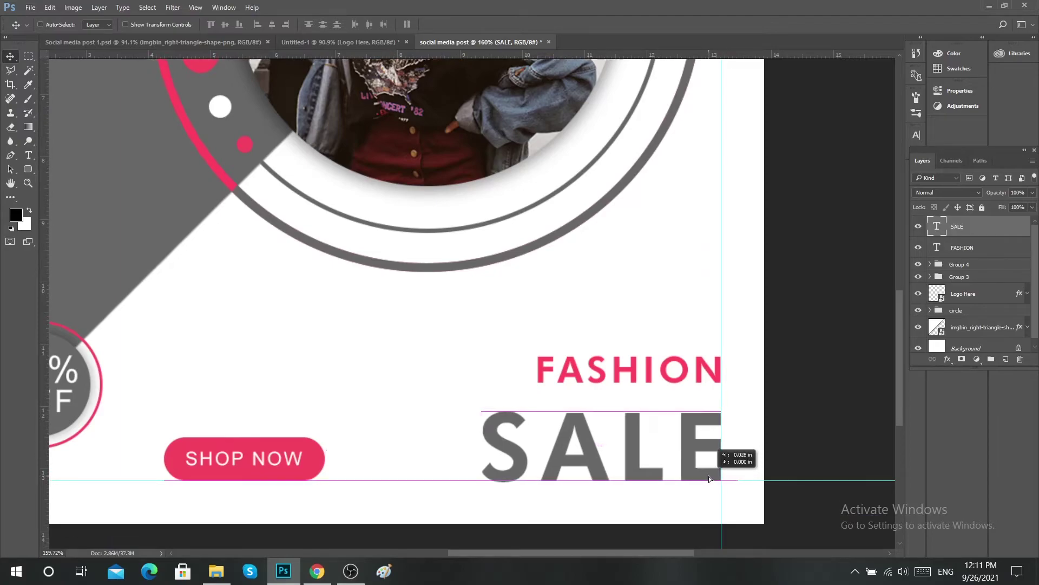
pyautogui.moveTo(703, 370)
pyautogui.mouseDown()
pyautogui.moveTo(702, 396)
pyautogui.moveTo(714, 400)
pyautogui.moveTo(702, 400)
pyautogui.mouseUp()
pyautogui.scroll(2, 714, 399)
pyautogui.hotkey('shift', 'Up')
pyautogui.hotkey('shift', 'Up')
pyautogui.hotkey('shift', 'Up')
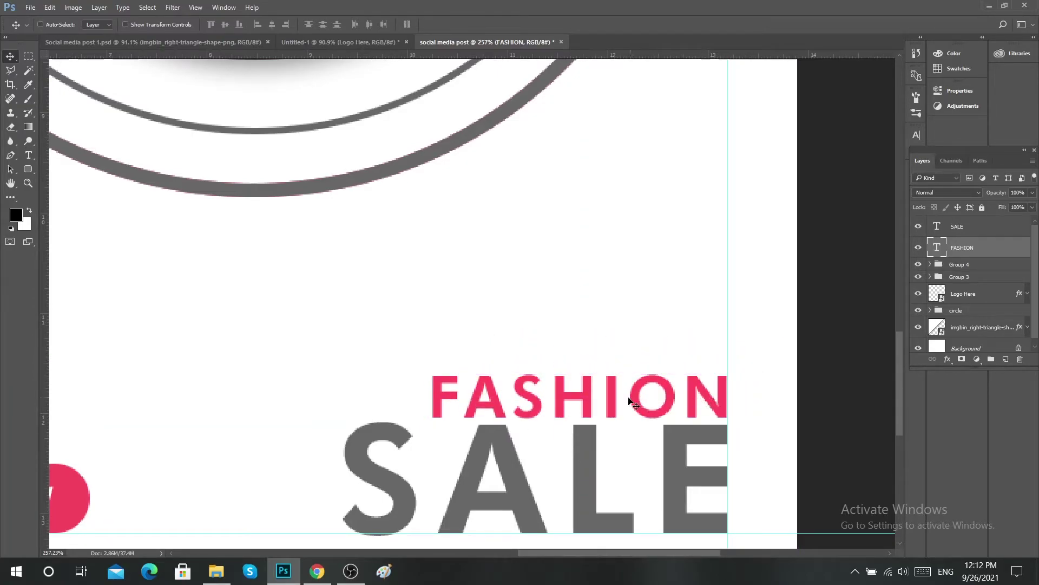
pyautogui.hotkey('ctrl', 't')
pyautogui.moveTo(735, 364)
pyautogui.mouseDown()
pyautogui.moveTo(748, 364)
pyautogui.moveTo(729, 364)
pyautogui.mouseUp()
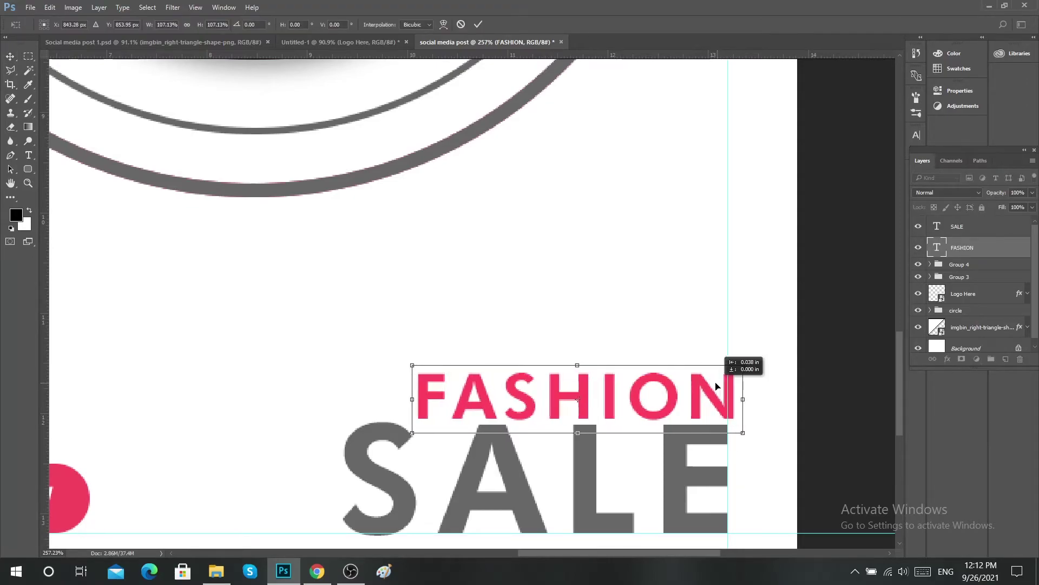
pyautogui.click(478, 25)
pyautogui.press('Right')
pyautogui.press('Right')
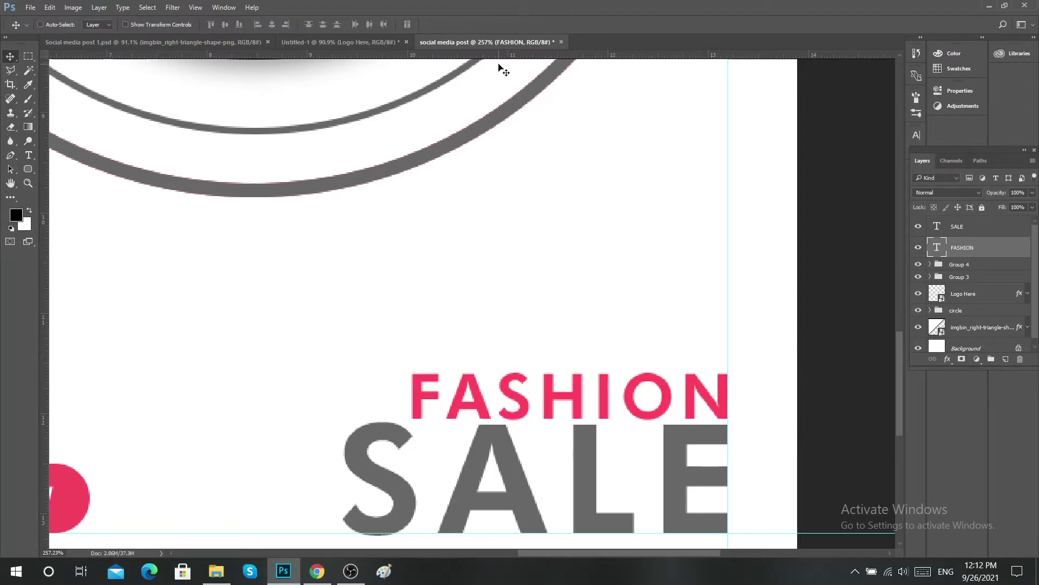
pyautogui.hotkey('ctrl', '0')
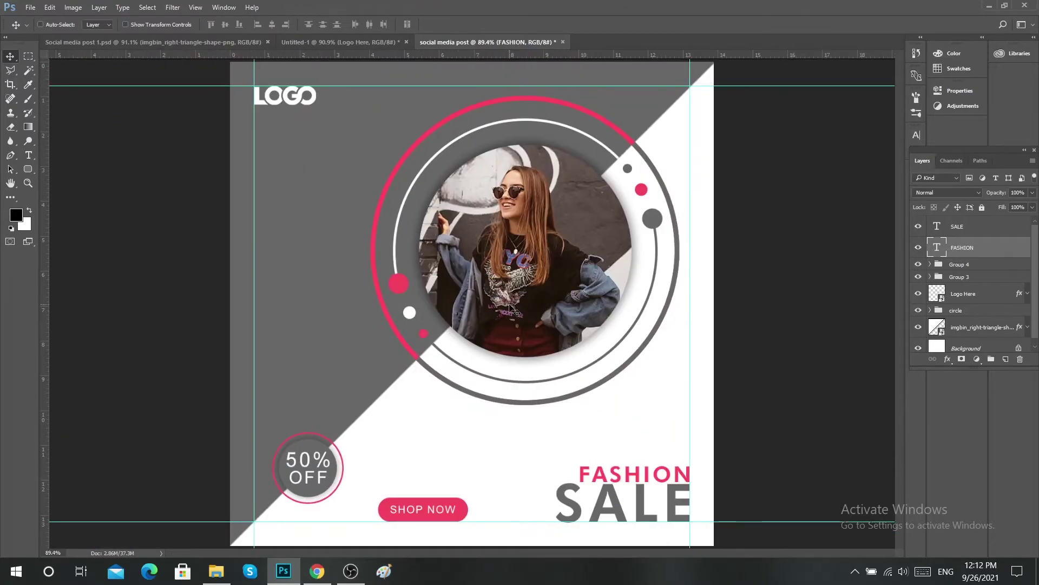
pyautogui.hotkey('ctrl', 't')
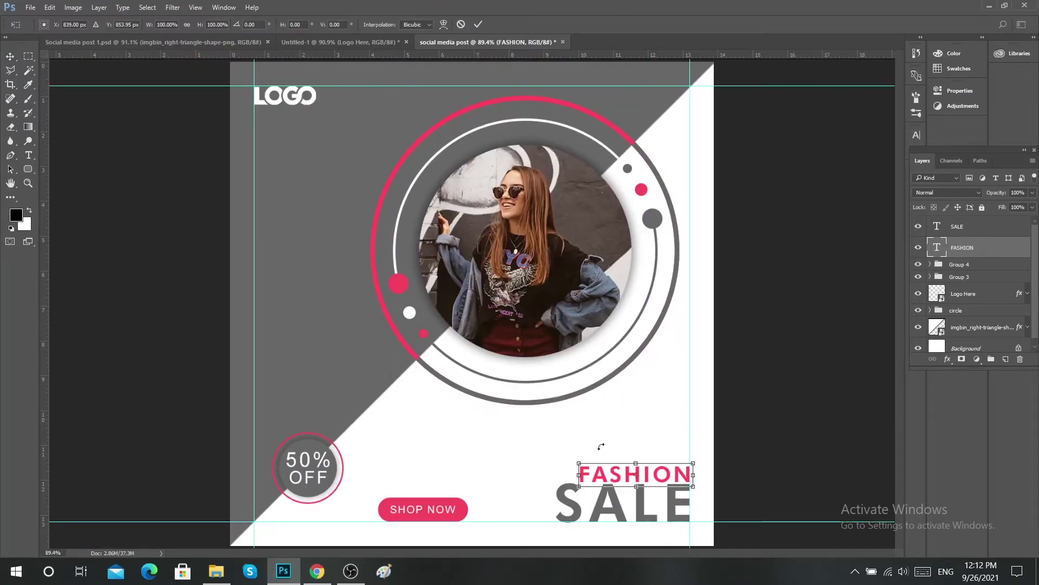
pyautogui.click(478, 25)
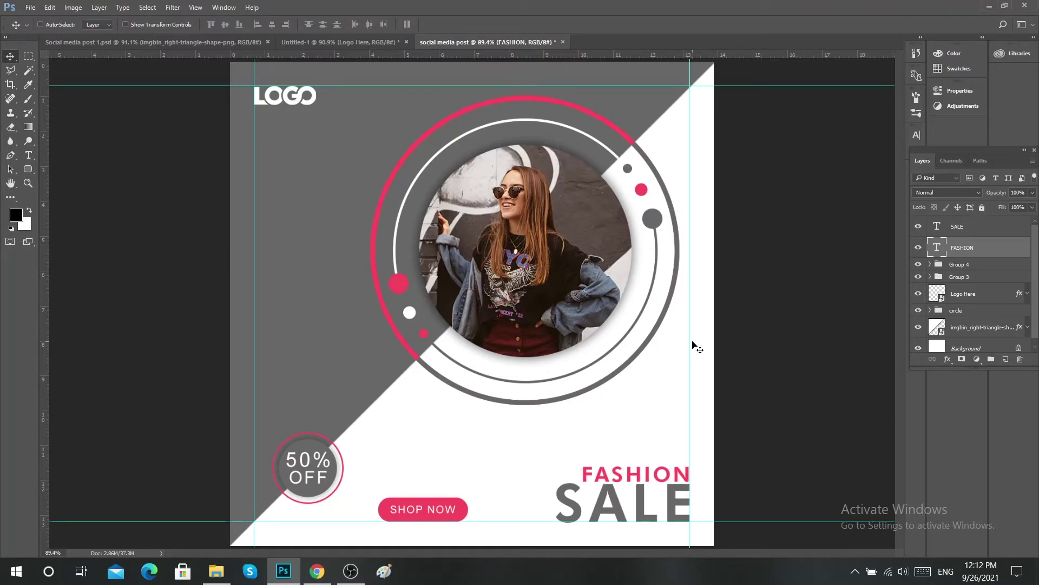
# - Bring the circle into the post, shrink it to a third, and place it beside the big ring
pyautogui.click(295, 42)
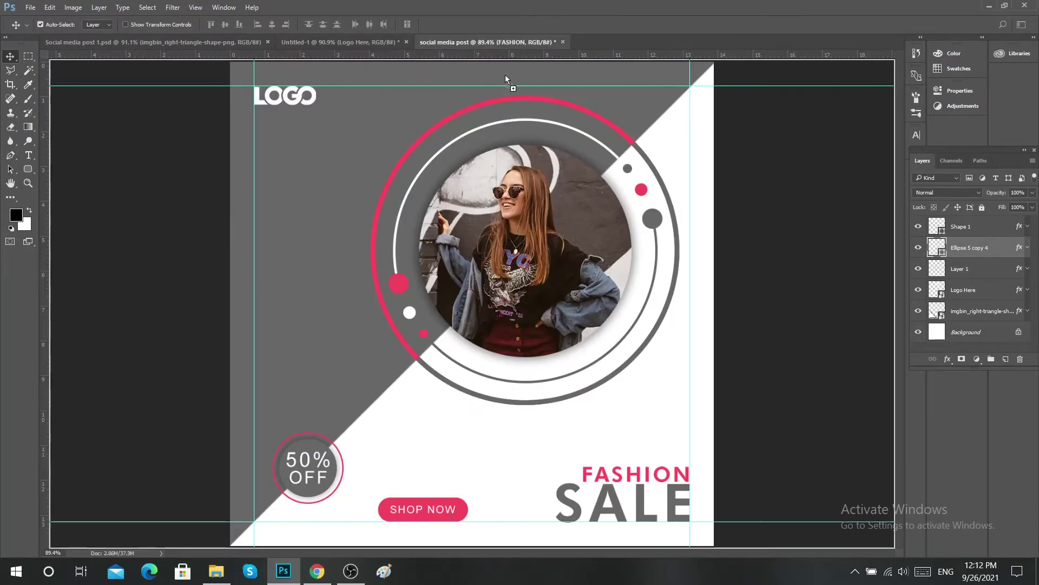
pyautogui.moveTo(474, 44)
pyautogui.mouseDown()
pyautogui.moveTo(621, 420)
pyautogui.moveTo(605, 418)
pyautogui.mouseUp()
pyautogui.hotkey('ctrl', 't')
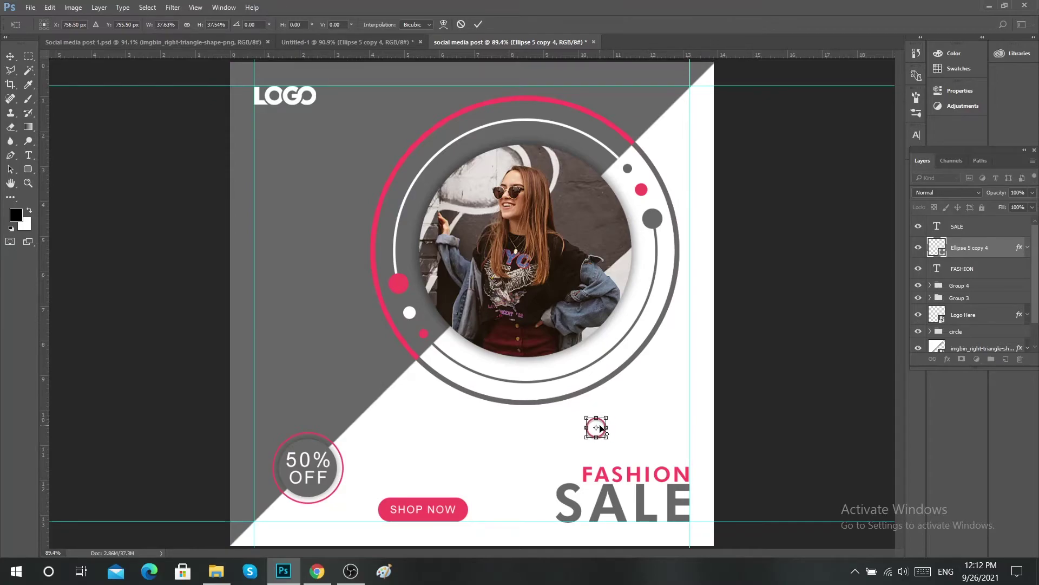
pyautogui.scroll(5, 606, 426)
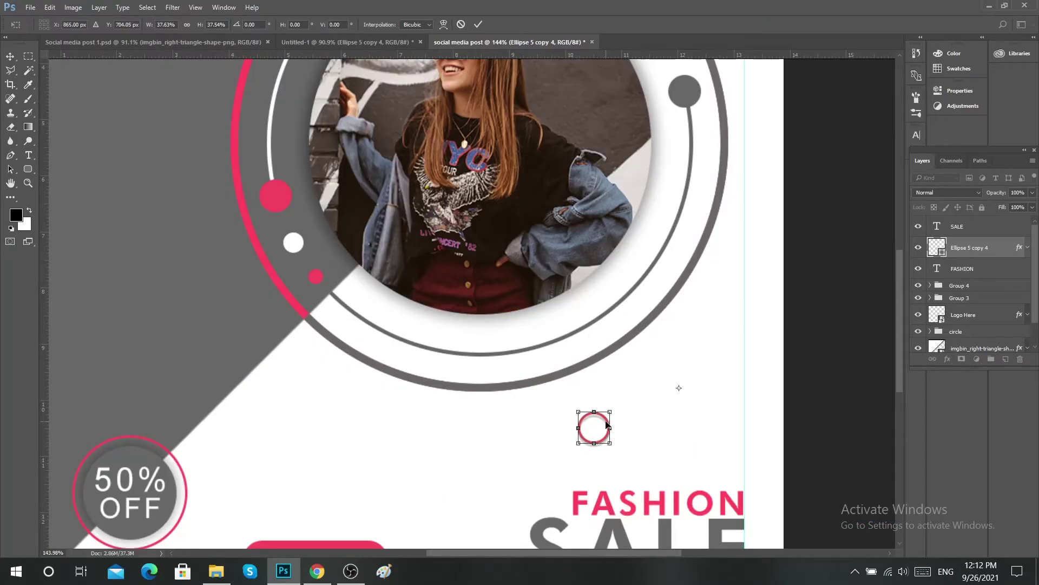
pyautogui.moveTo(605, 425); pyautogui.dragTo(721, 313)
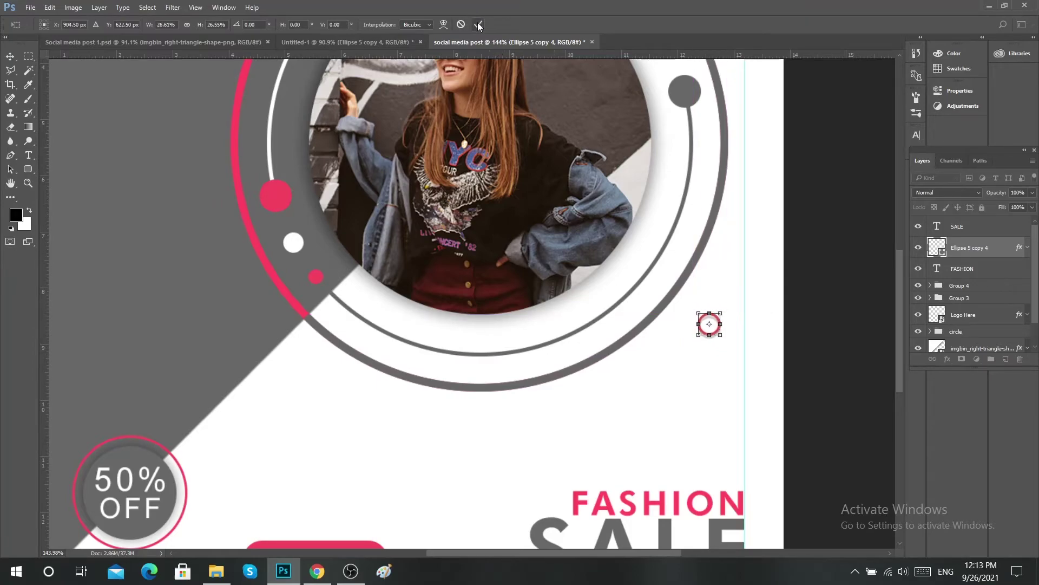
pyautogui.click(478, 25)
# - Make the small ring's stroke pink and nudge it into place
pyautogui.click(32, 167)
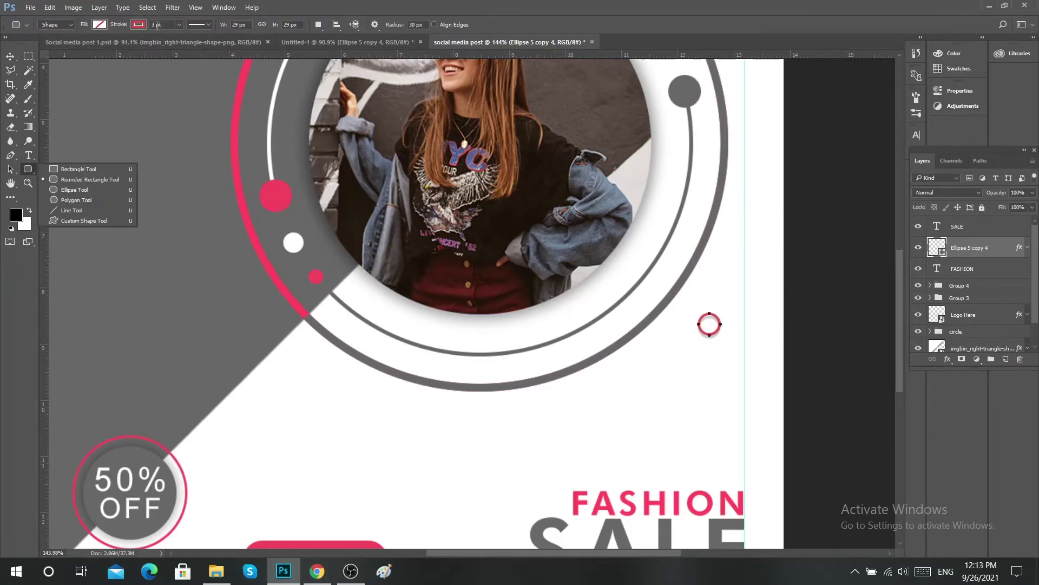
pyautogui.click(138, 25)
pyautogui.click(190, 45)
pyautogui.click(625, 146)
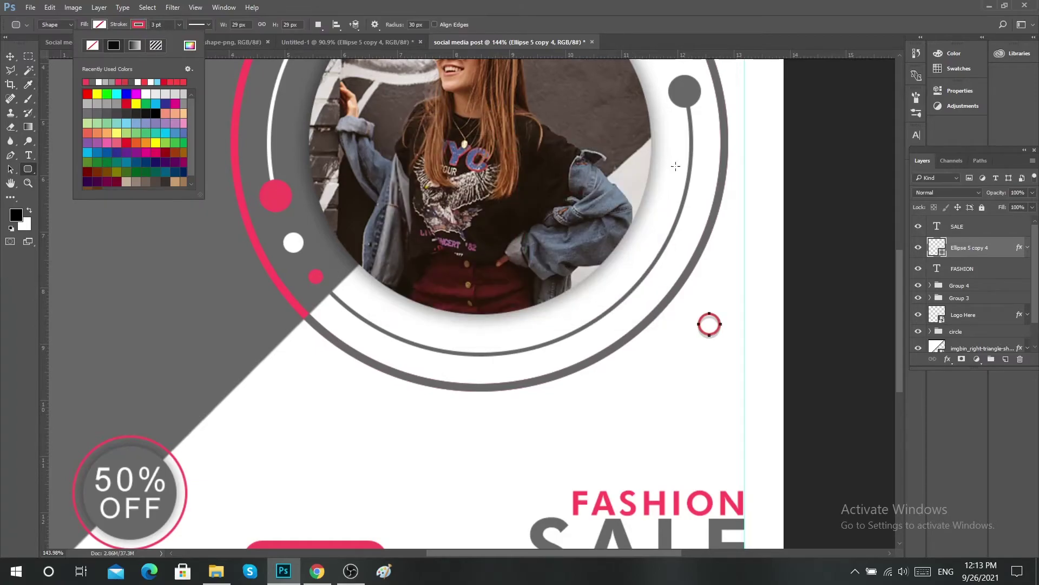
pyautogui.click(9, 56)
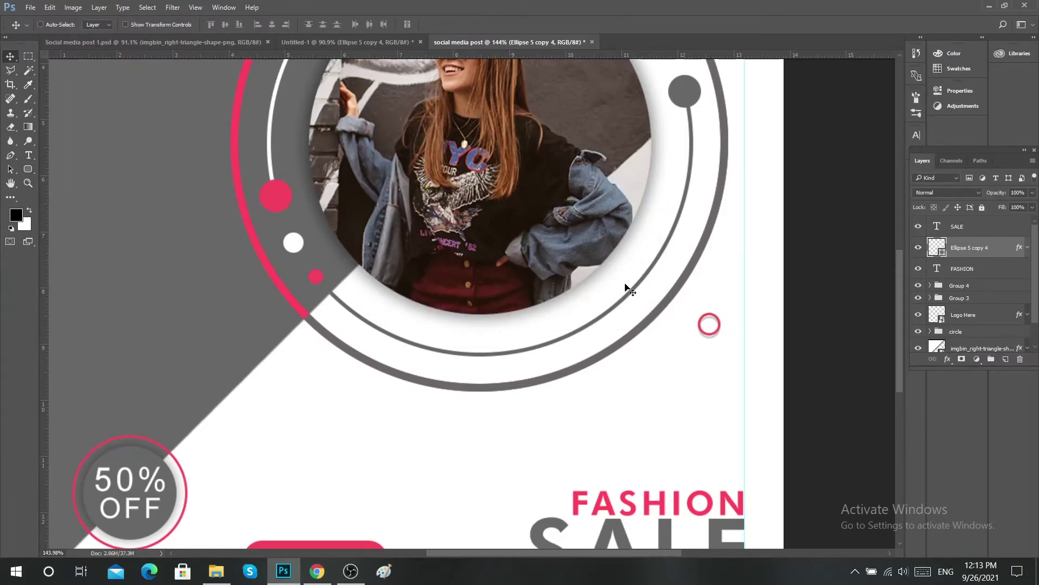
pyautogui.moveTo(708, 325); pyautogui.dragTo(228, 516)
# - Place pink ring copies near the bottom edge and at the top right corner
pyautogui.scroll(-2, 709, 324)
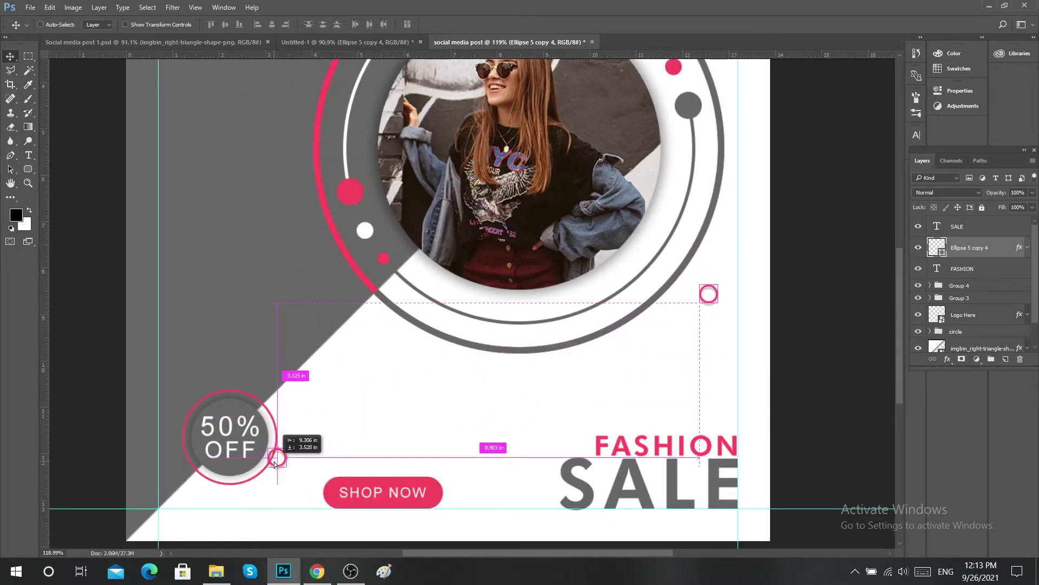
pyautogui.scroll(-1, 457, 434)
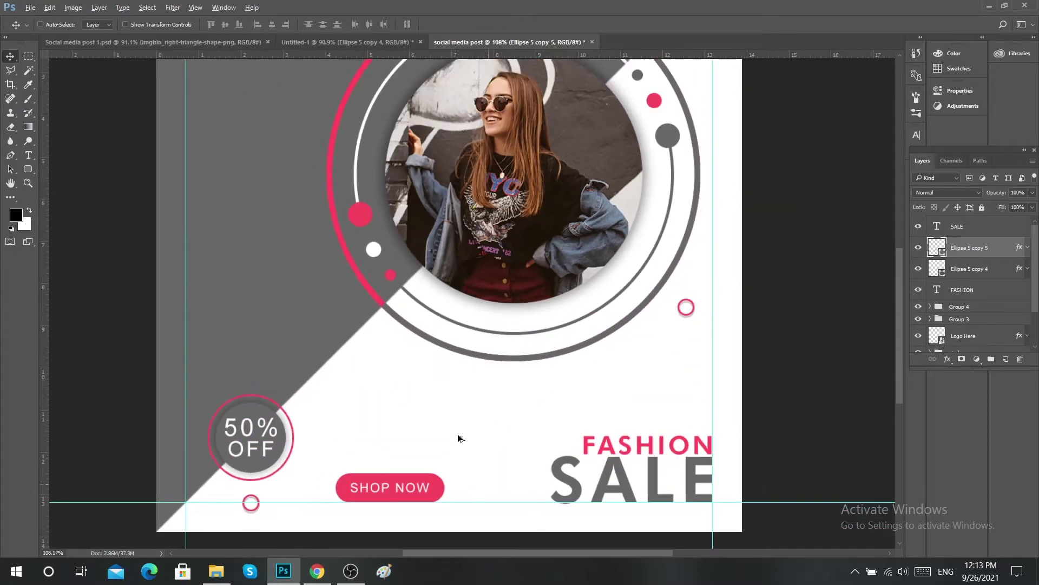
pyautogui.moveTo(262, 503); pyautogui.dragTo(300, 502)
pyautogui.scroll(-1, 463, 428)
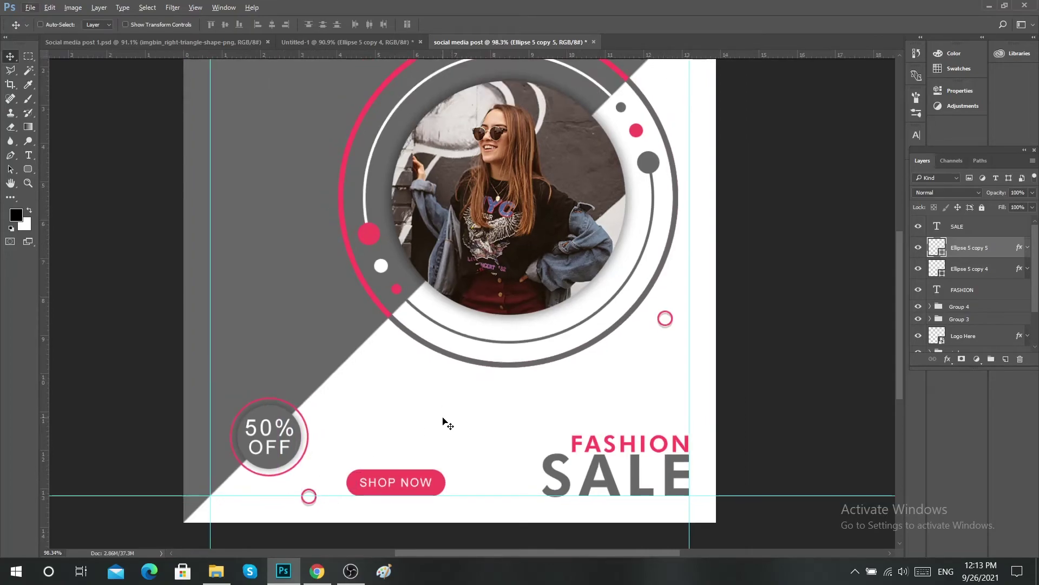
pyautogui.scroll(-1, 539, 362)
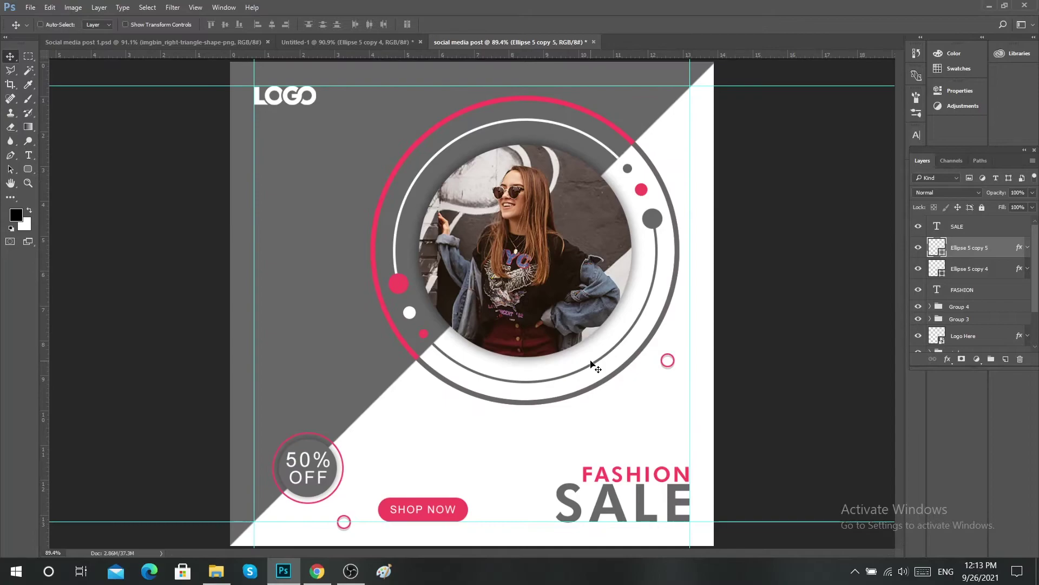
pyautogui.moveTo(345, 521)
pyautogui.mouseDown()
pyautogui.moveTo(598, 114)
pyautogui.moveTo(665, 83)
pyautogui.mouseUp()
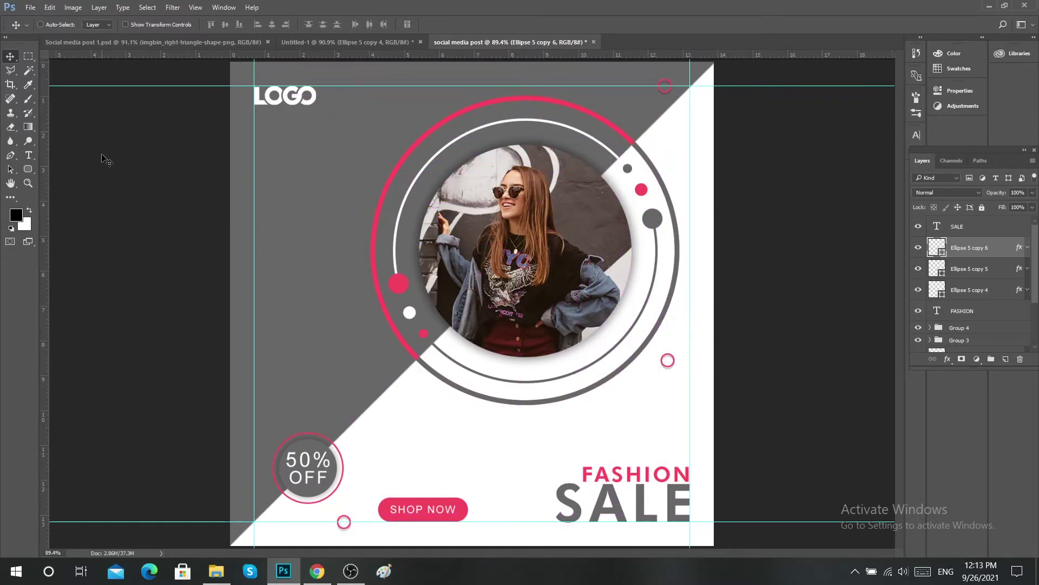
# - Make a ring copy's stroke white and place white rings on the grey area
pyautogui.press('u')
pyautogui.click(139, 24)
pyautogui.click(189, 45)
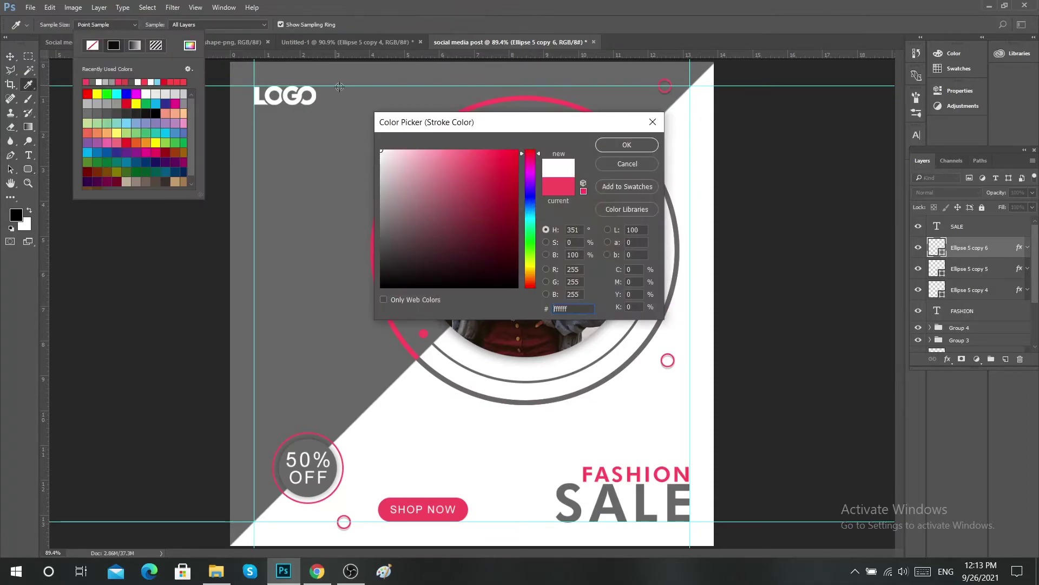
pyautogui.click(623, 146)
pyautogui.press('v')
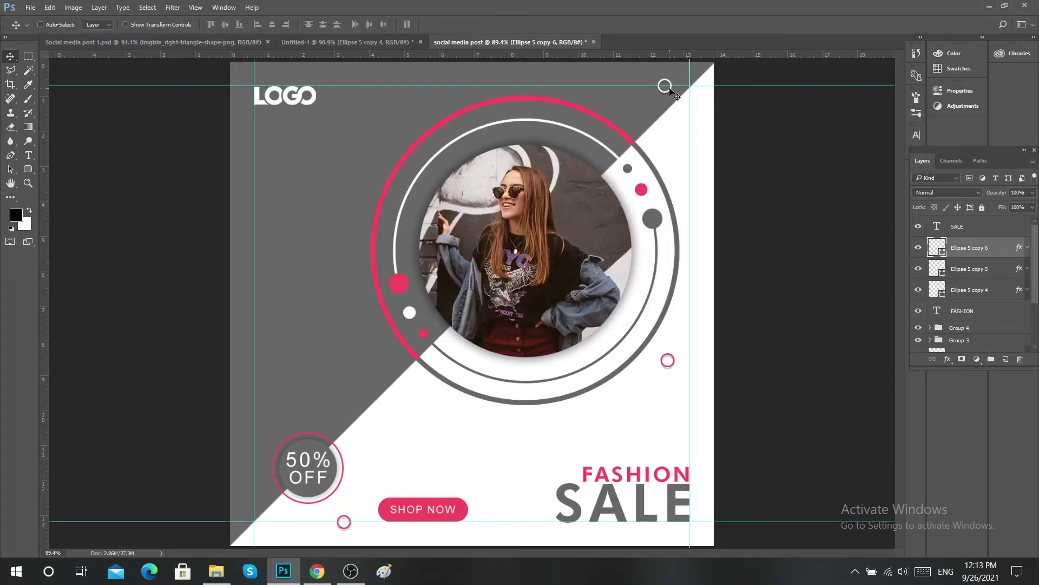
pyautogui.moveTo(670, 92); pyautogui.dragTo(266, 232)
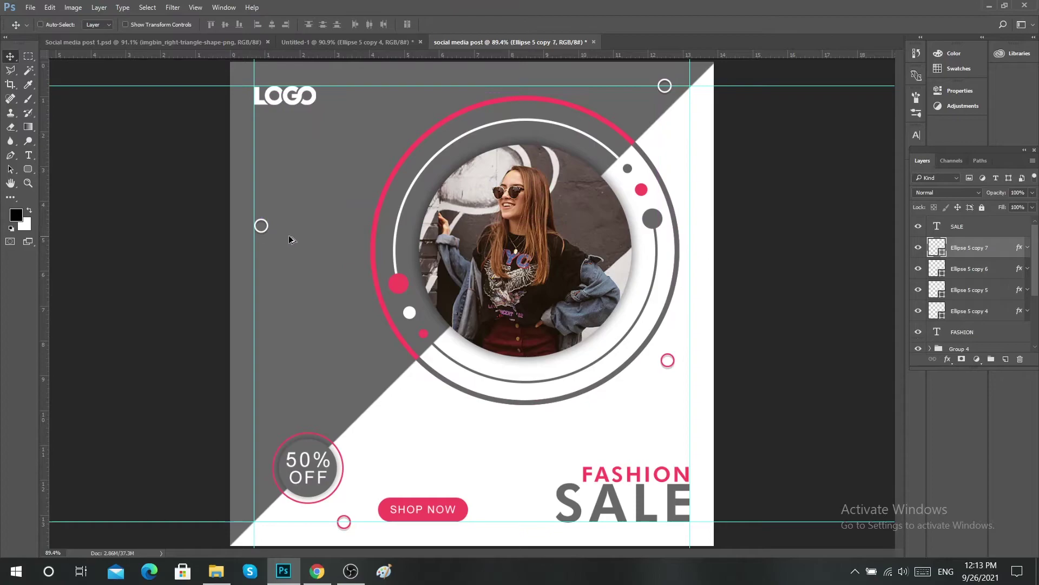
pyautogui.moveTo(261, 233); pyautogui.dragTo(350, 387)
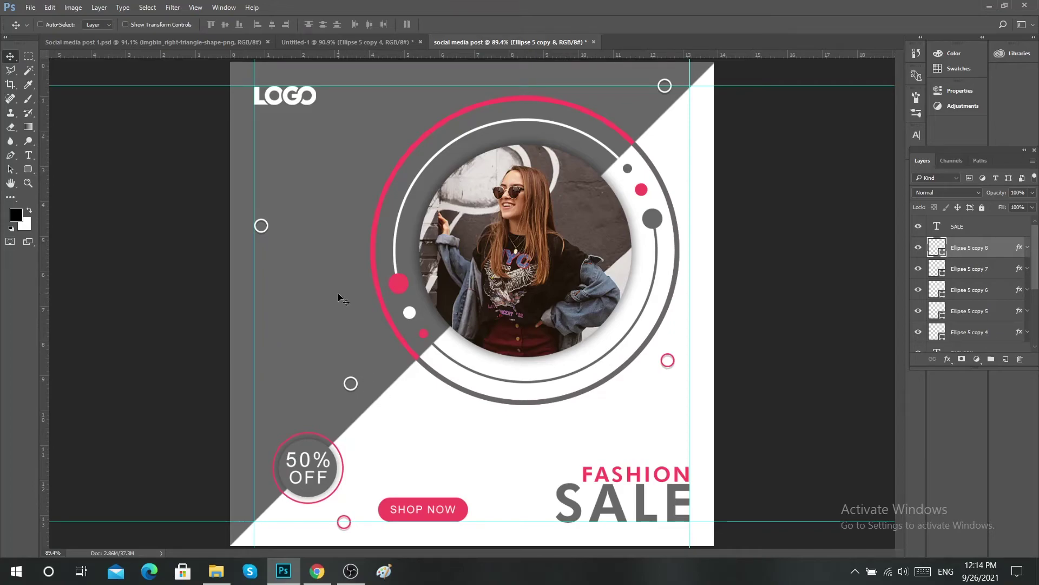
# - Bring the triangle outline in from Untitled-1, then undo it
pyautogui.click(343, 43)
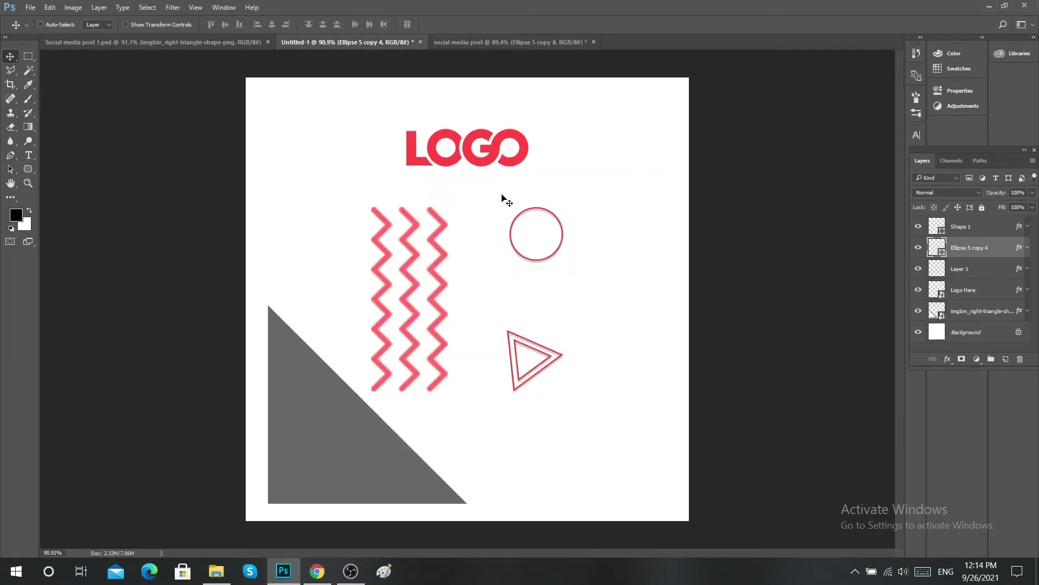
pyautogui.press('ctrl')
pyautogui.moveTo(532, 346); pyautogui.dragTo(310, 198)
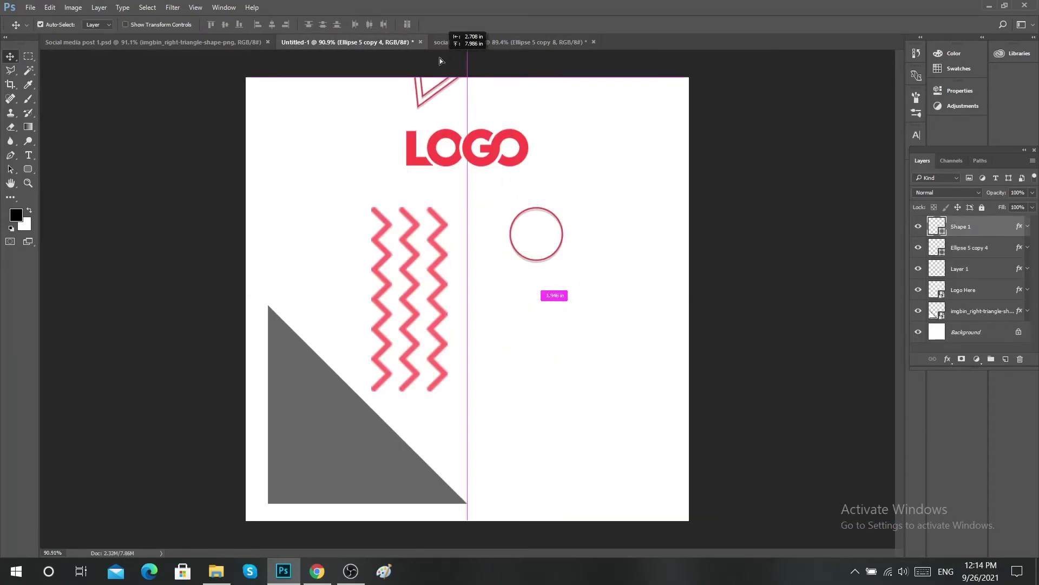
pyautogui.hotkey('ctrl', 'z')
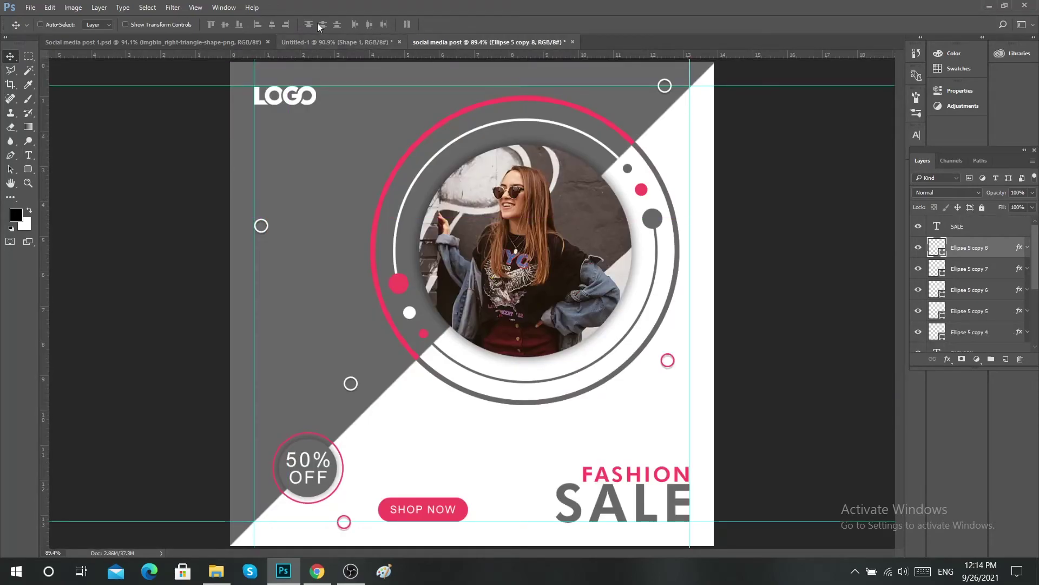
# - Draw a triangle-frame custom shape on the grey area below the LOGO
pyautogui.press('u')
pyautogui.rightClick(28, 168)
pyautogui.click(81, 214)
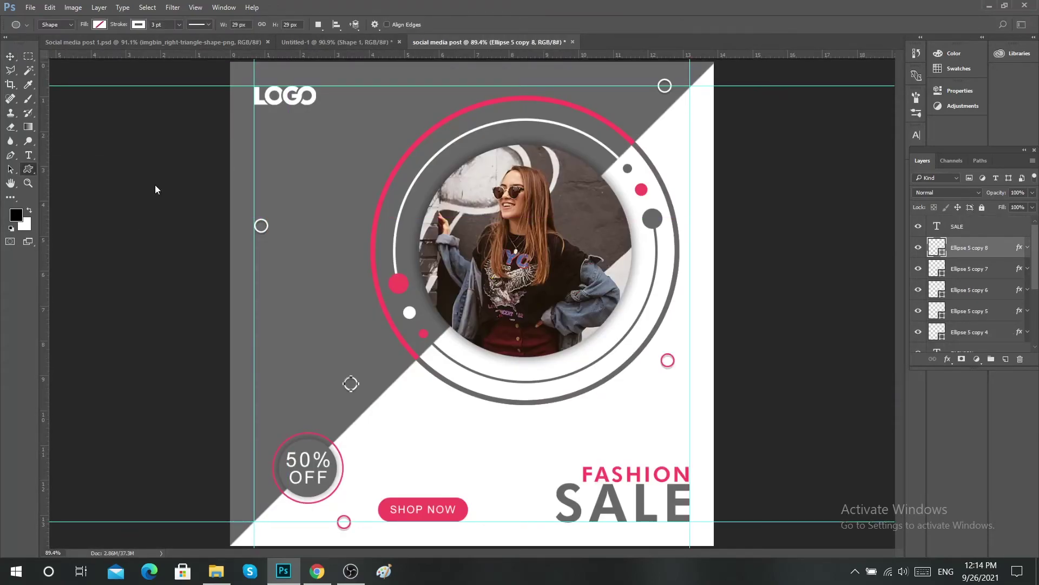
pyautogui.click(413, 24)
pyautogui.click(414, 65)
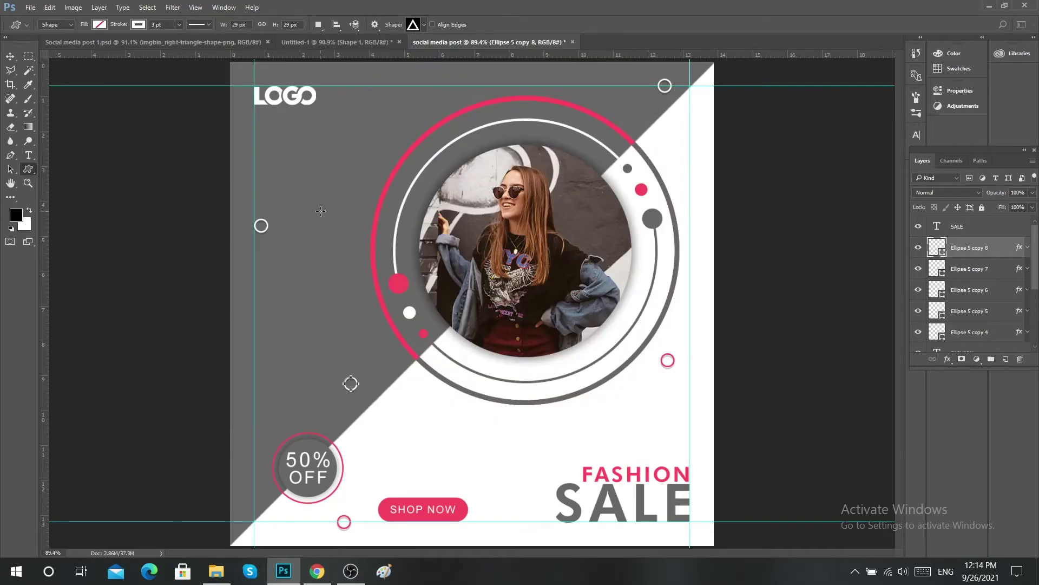
pyautogui.moveTo(320, 212); pyautogui.dragTo(345, 233)
pyautogui.hotkey('ctrl', 'z')
pyautogui.click(414, 24)
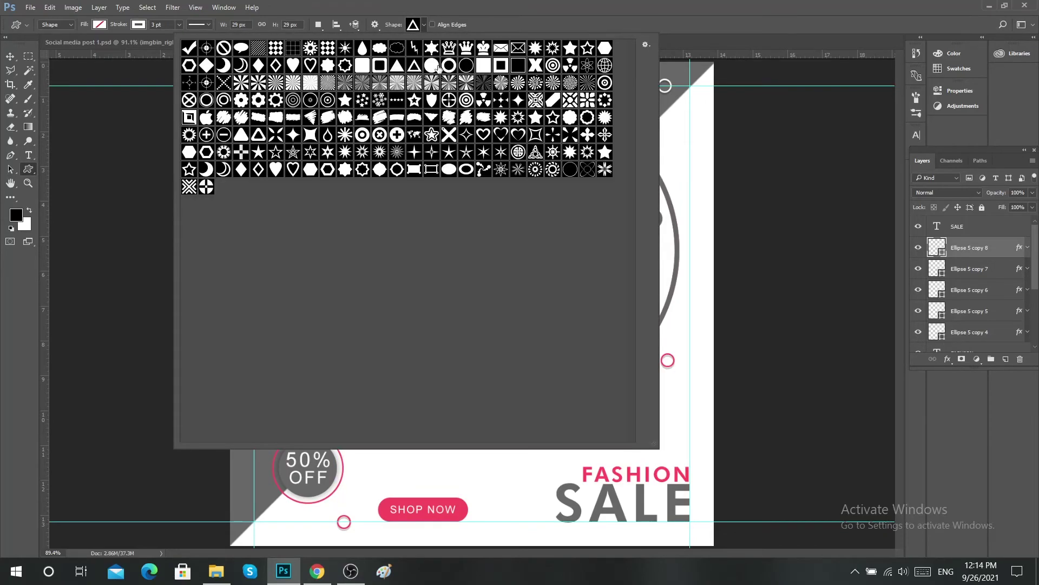
pyautogui.click(418, 25)
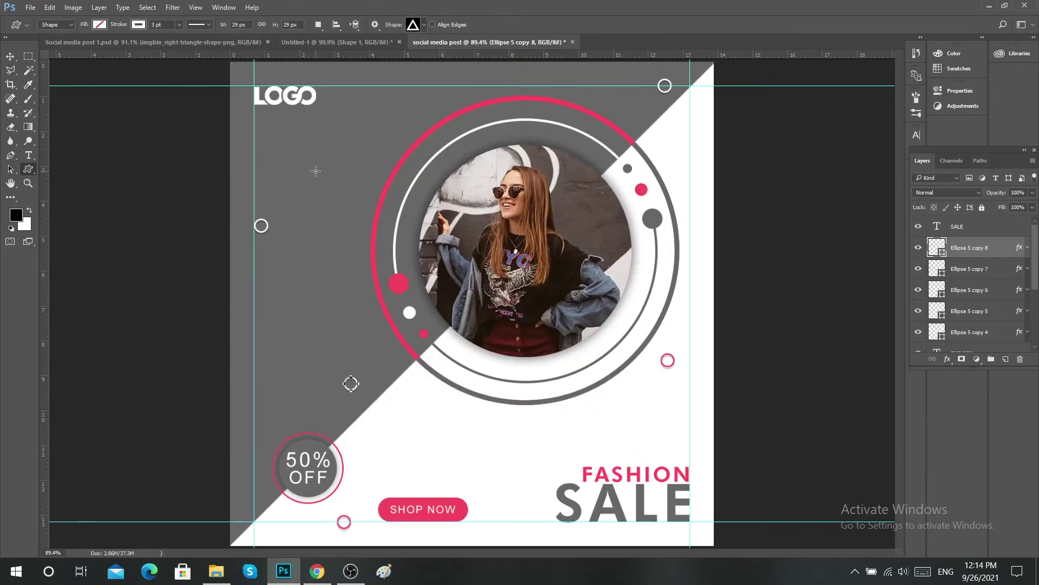
pyautogui.moveTo(297, 157); pyautogui.dragTo(334, 187)
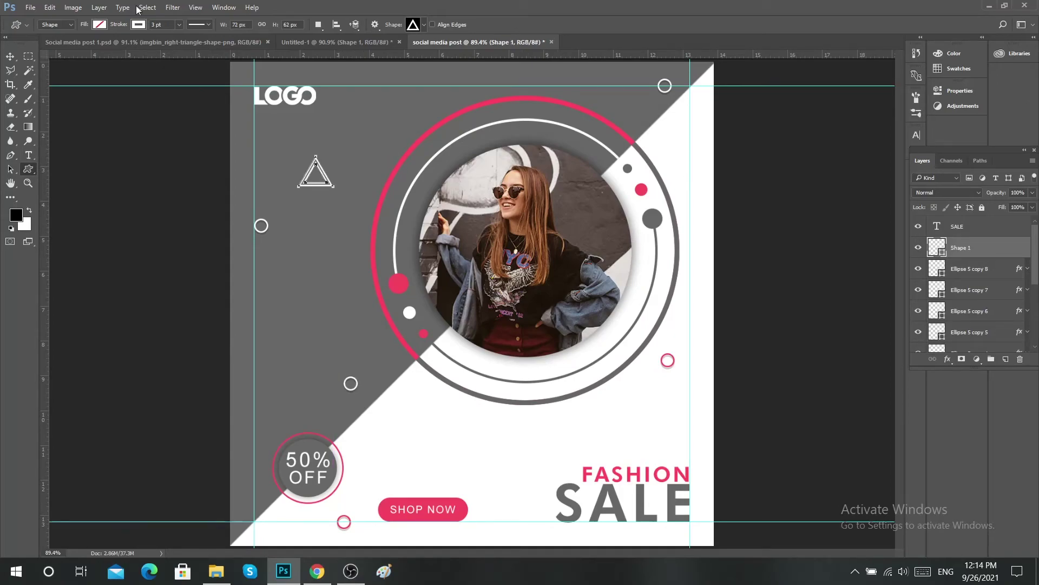
# - Give the triangle no stroke and a pink fill sampled from the design
pyautogui.click(139, 25)
pyautogui.click(92, 45)
pyautogui.click(99, 24)
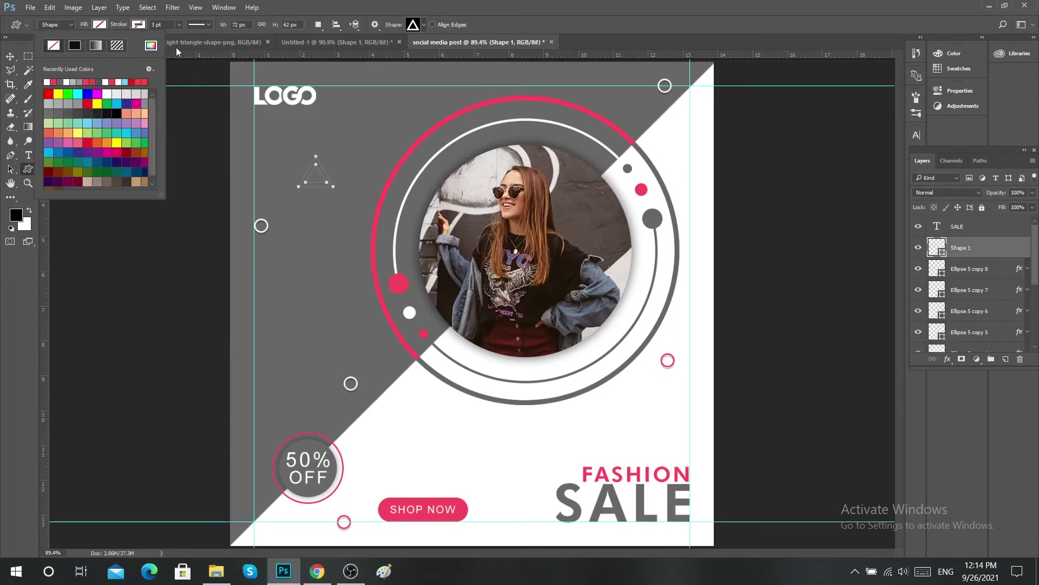
pyautogui.click(150, 46)
pyautogui.click(424, 334)
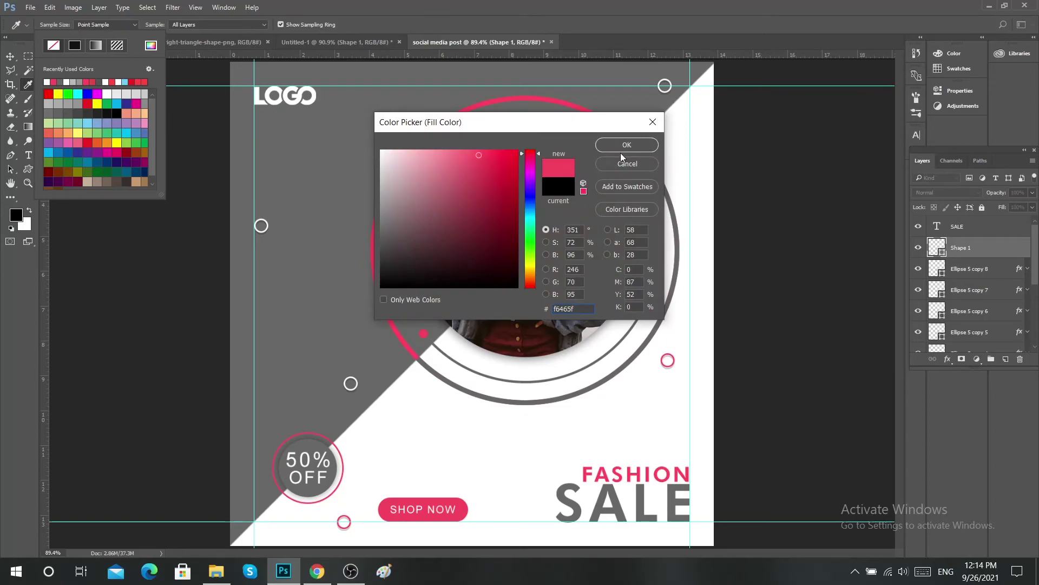
pyautogui.click(623, 151)
pyautogui.click(9, 56)
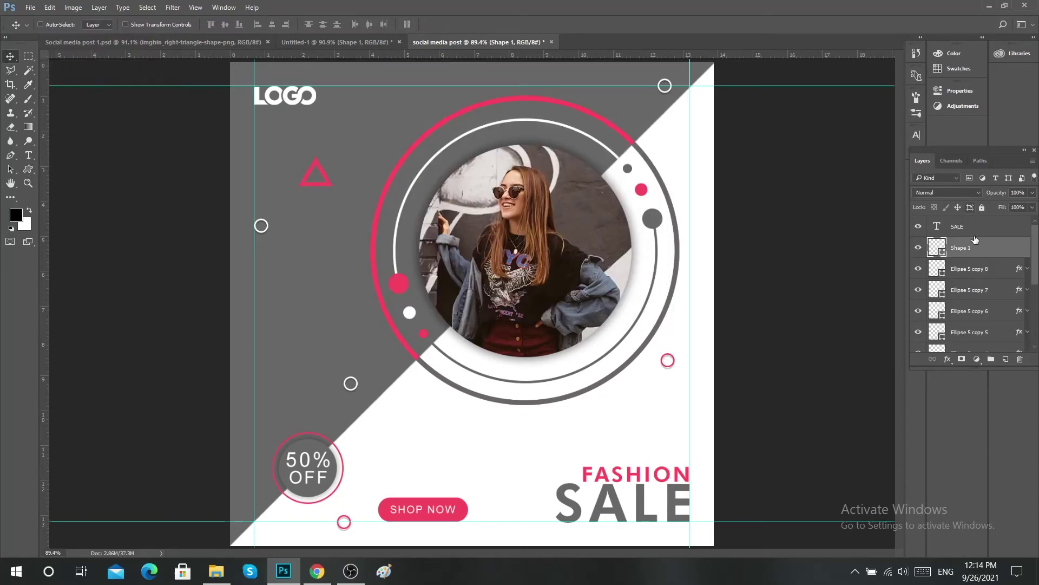
# - Add a drop shadow to the triangle with opacity 20 and spread 0
pyautogui.doubleClick(991, 247)
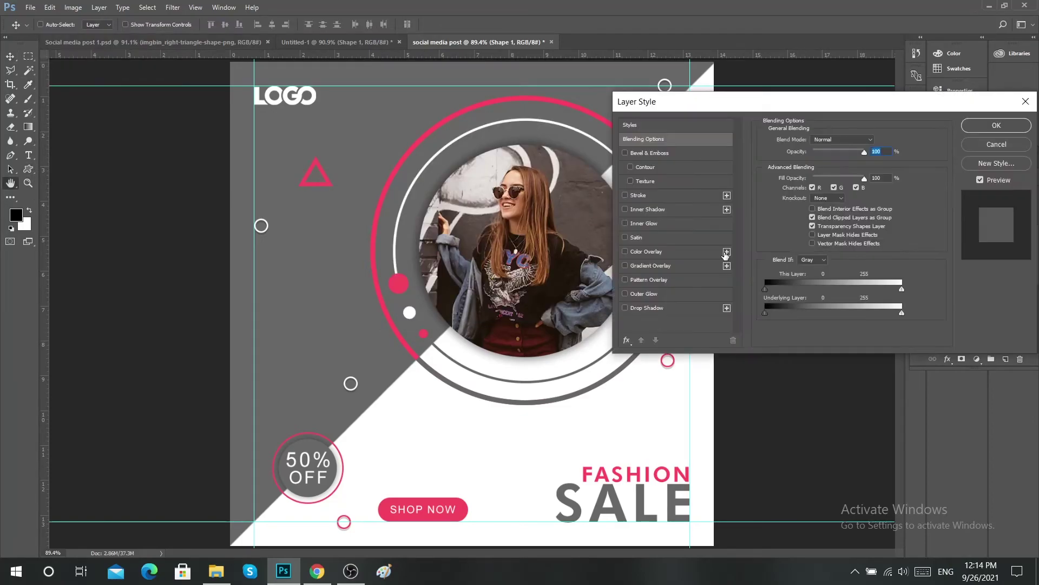
pyautogui.click(665, 306)
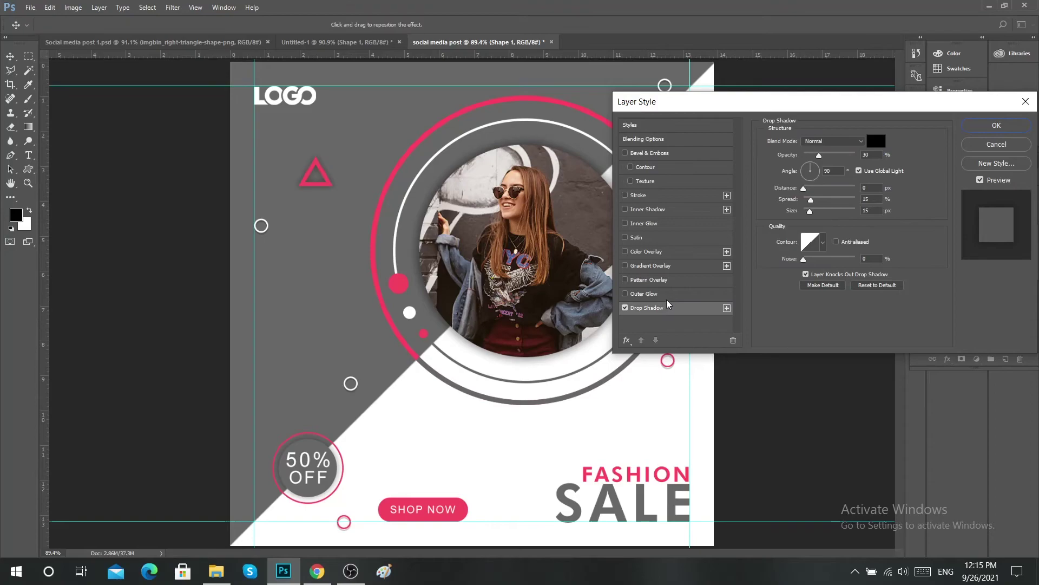
pyautogui.click(821, 156)
pyautogui.write('20')
pyautogui.moveTo(811, 200)
pyautogui.mouseDown()
pyautogui.moveTo(804, 212)
pyautogui.moveTo(807, 191)
pyautogui.mouseUp()
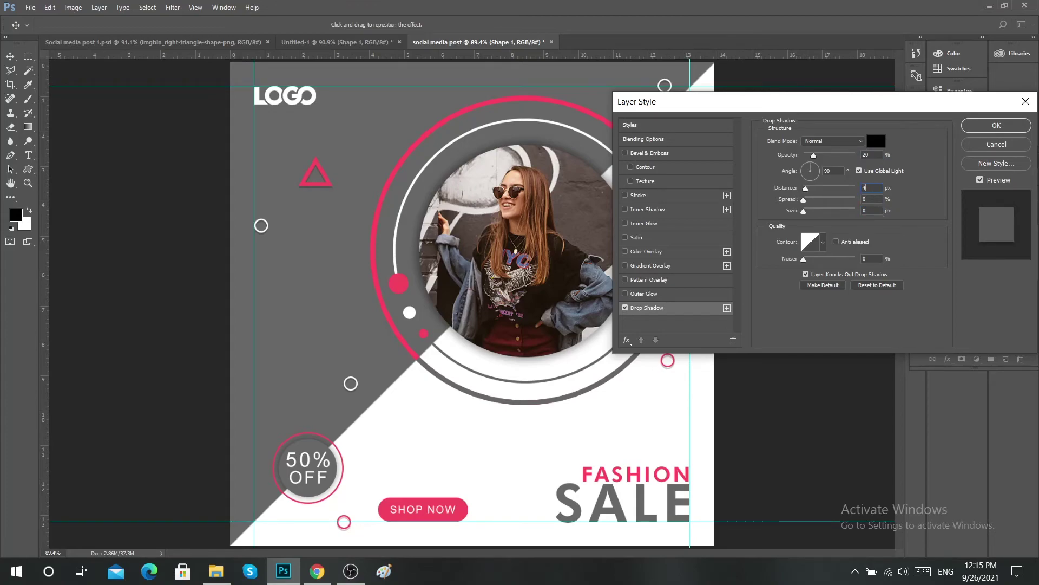
pyautogui.click(980, 126)
# - Resize the pink triangle smaller and confirm its drop shadow settings
pyautogui.hotkey('ctrl', 't')
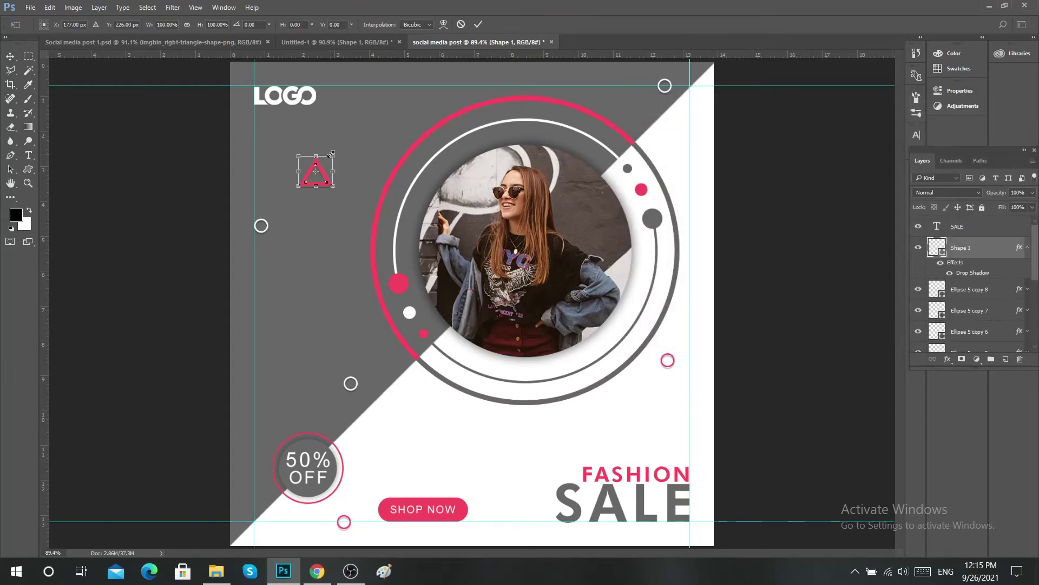
pyautogui.moveTo(334, 156); pyautogui.dragTo(324, 163)
pyautogui.click(478, 24)
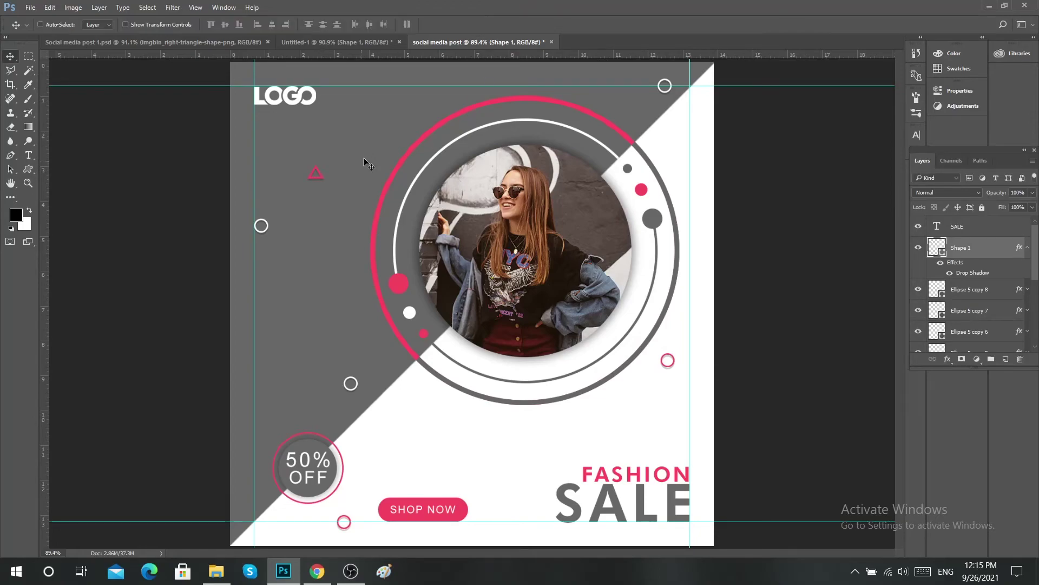
pyautogui.hotkey('ctrl', 't')
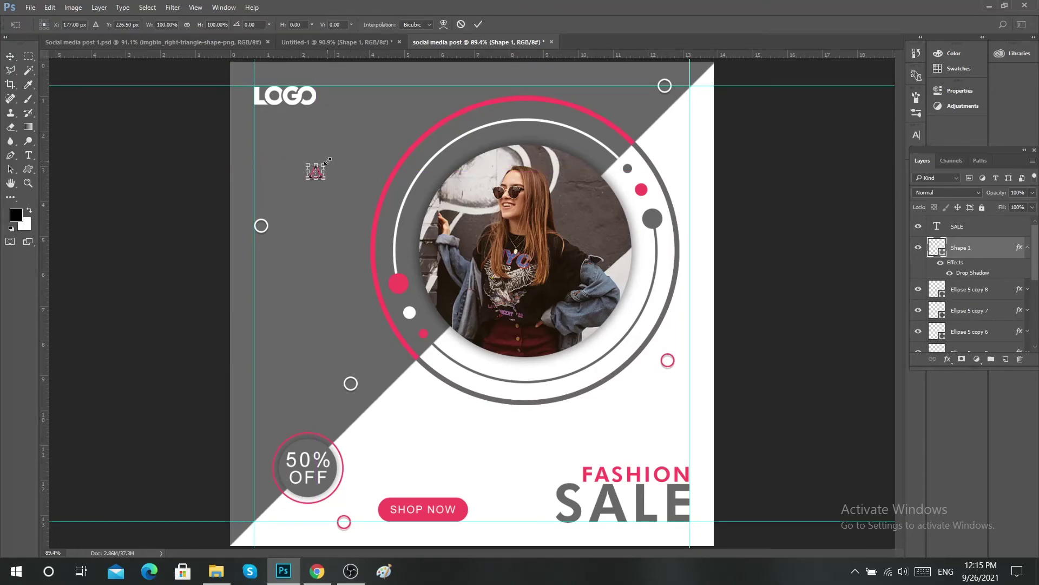
pyautogui.moveTo(327, 160); pyautogui.dragTo(344, 142)
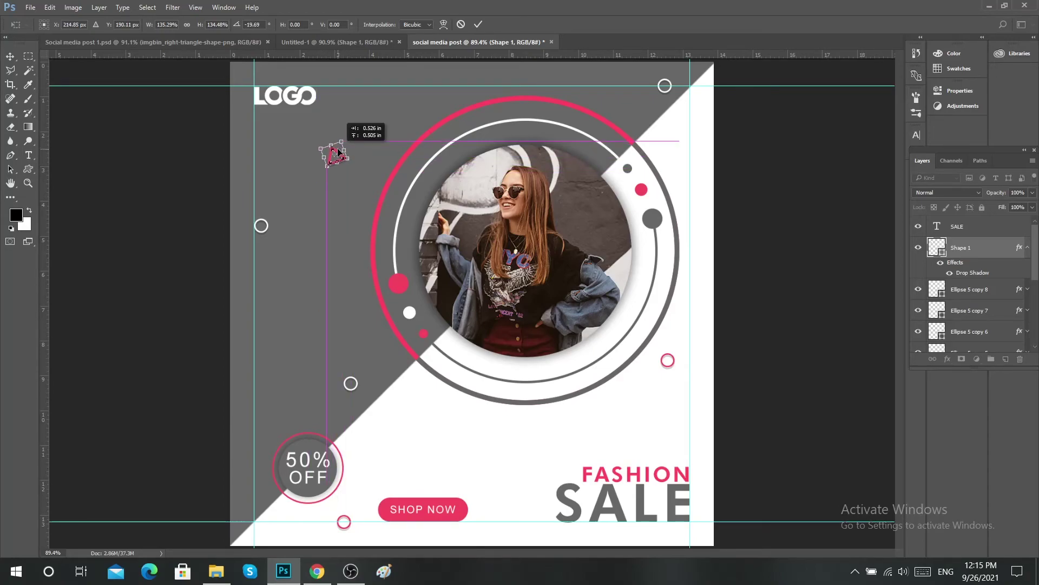
pyautogui.click(477, 25)
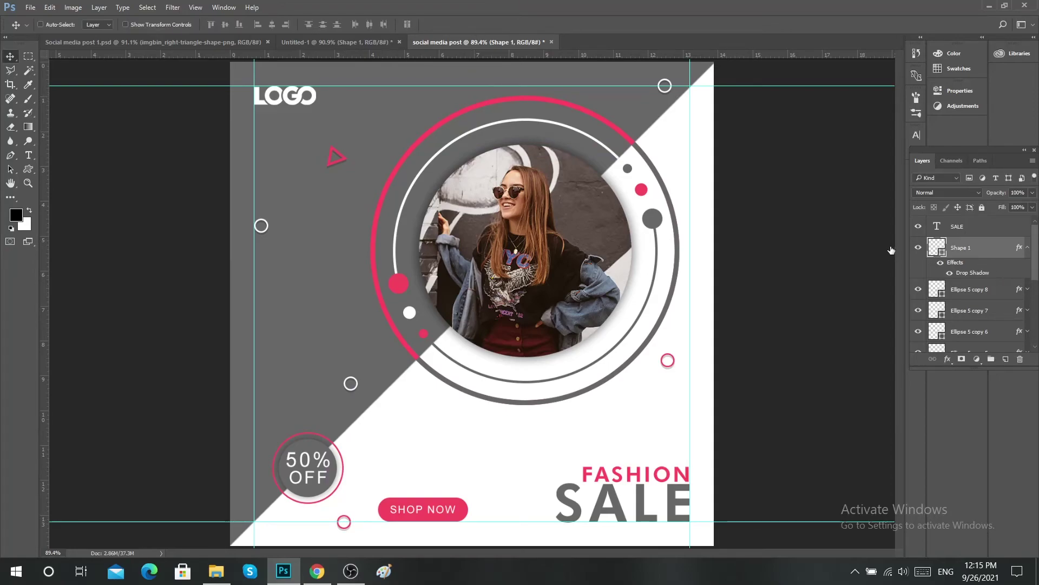
pyautogui.doubleClick(972, 272)
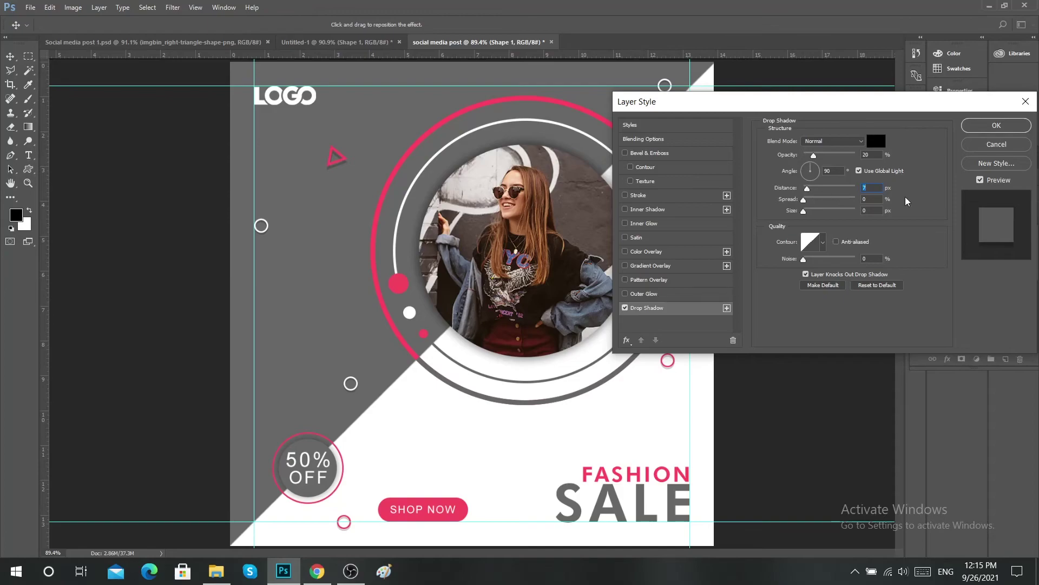
pyautogui.click(977, 126)
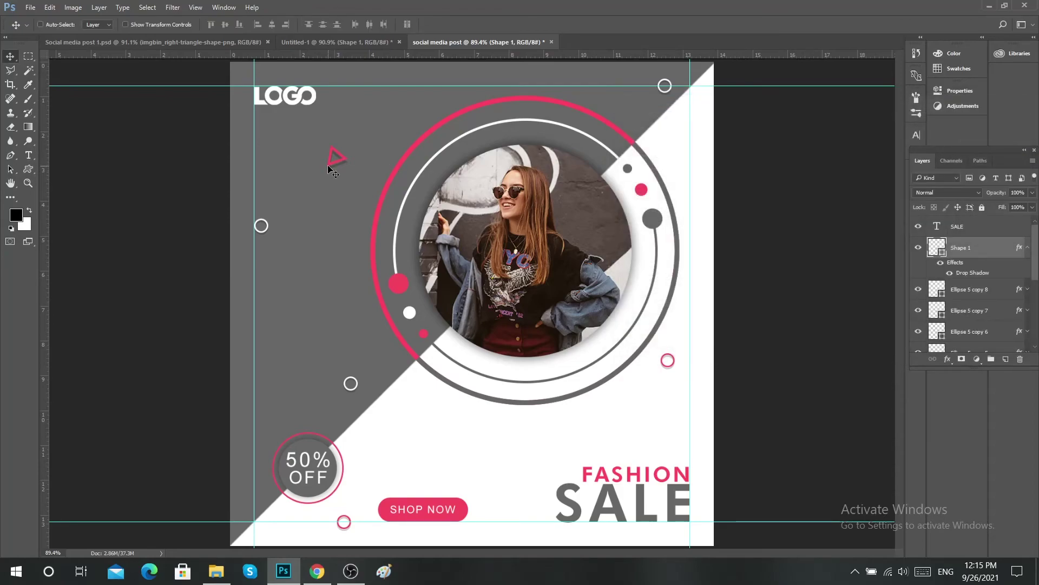
# - Place a rotated copy of the triangle in the lower white area
pyautogui.moveTo(341, 163)
pyautogui.mouseDown()
pyautogui.moveTo(427, 447)
pyautogui.moveTo(454, 445)
pyautogui.moveTo(456, 433)
pyautogui.mouseUp()
pyautogui.hotkey('ctrl', 't')
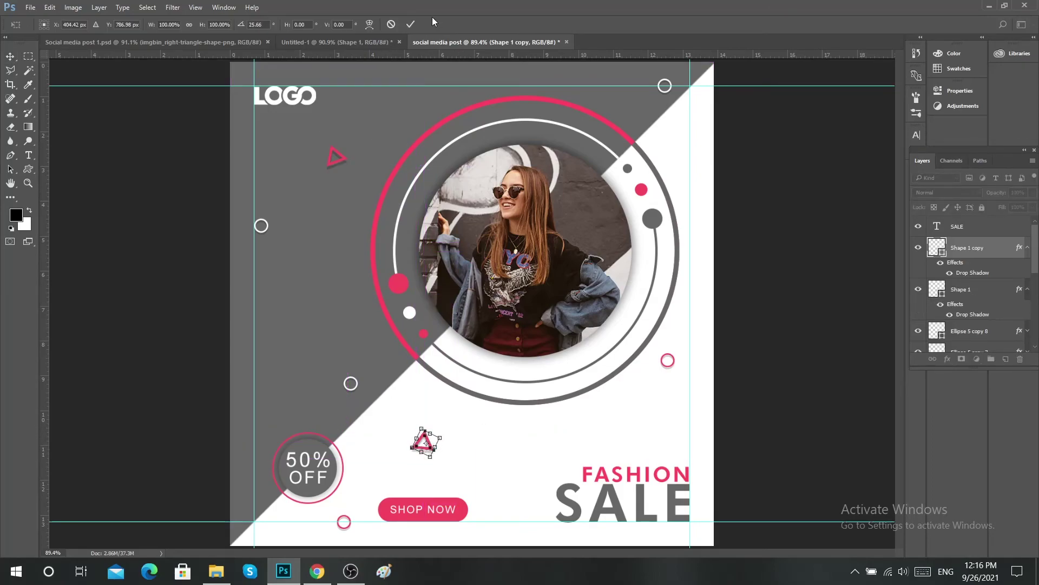
pyautogui.click(411, 24)
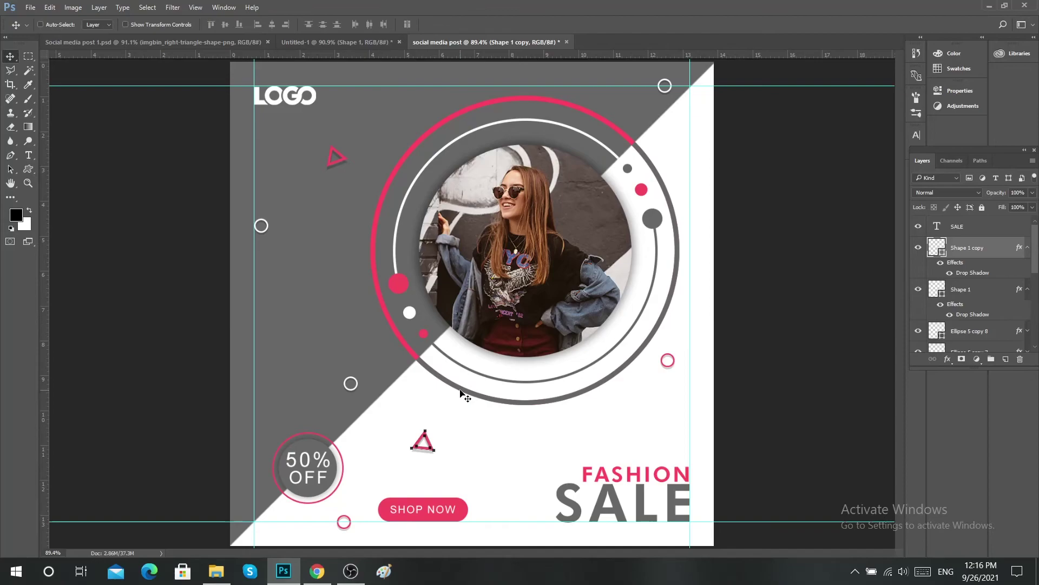
# - Bring the zigzag from Untitled-1 into the post and scale it down
pyautogui.click(313, 40)
pyautogui.click(40, 24)
pyautogui.moveTo(439, 221)
pyautogui.mouseDown()
pyautogui.moveTo(459, 50)
pyautogui.moveTo(333, 236)
pyautogui.moveTo(317, 281)
pyautogui.moveTo(271, 308)
pyautogui.mouseUp()
pyautogui.hotkey('ctrl', 't')
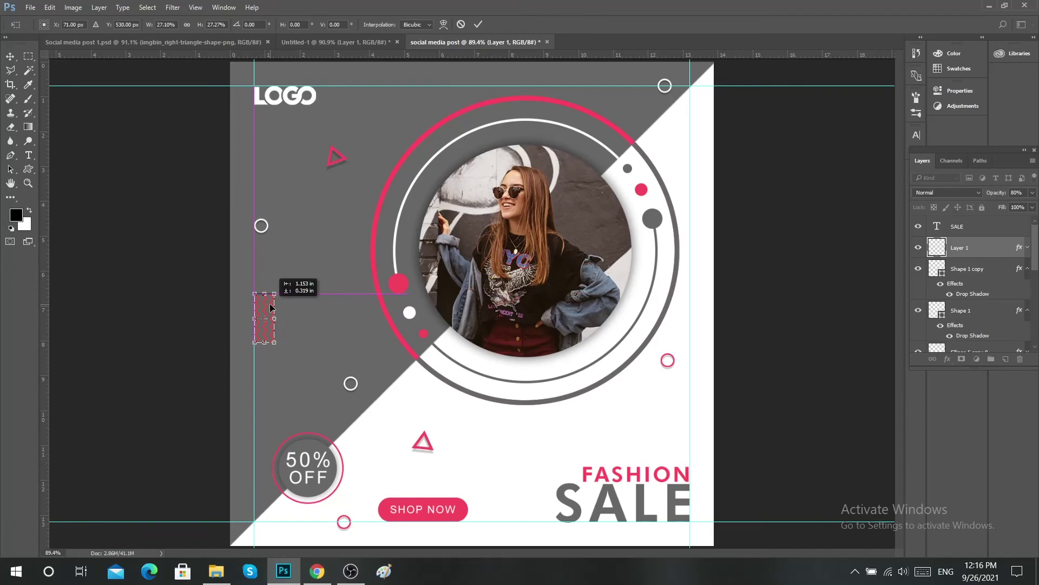
pyautogui.click(478, 24)
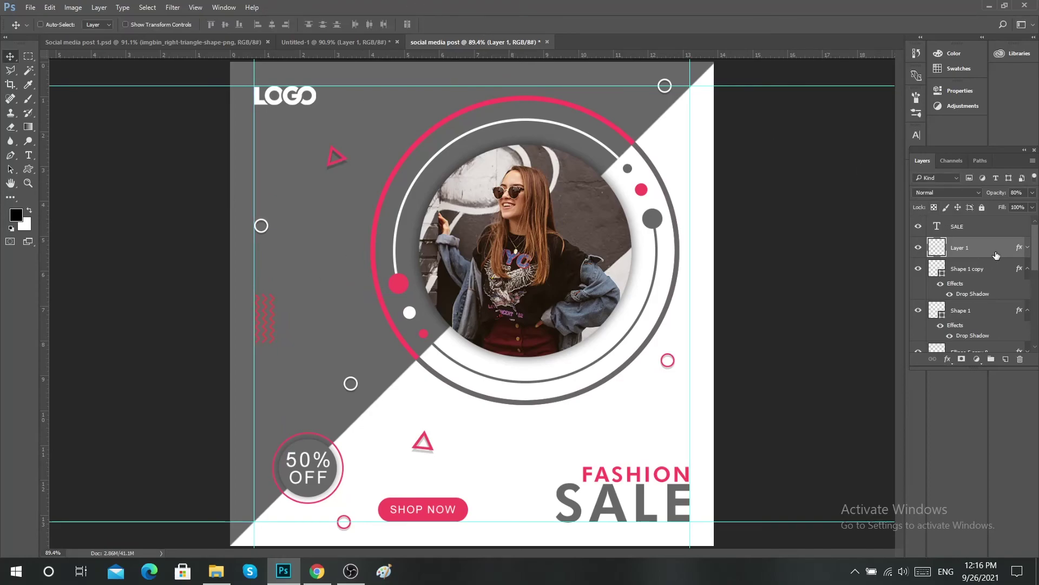
# - Recolour the zigzag with a pink Color Overlay layer style
pyautogui.click(657, 251)
pyautogui.click(877, 141)
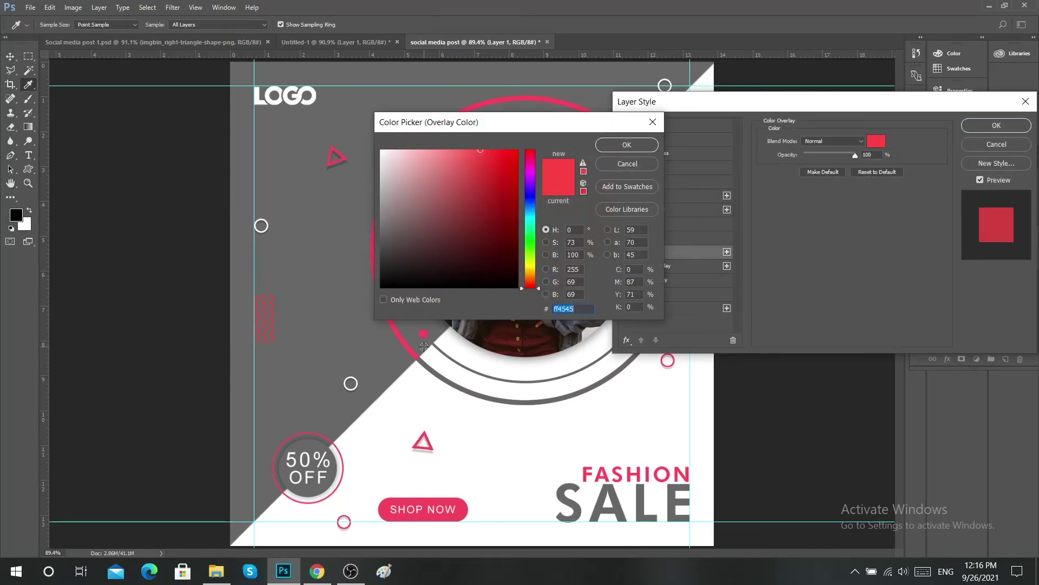
pyautogui.click(656, 140)
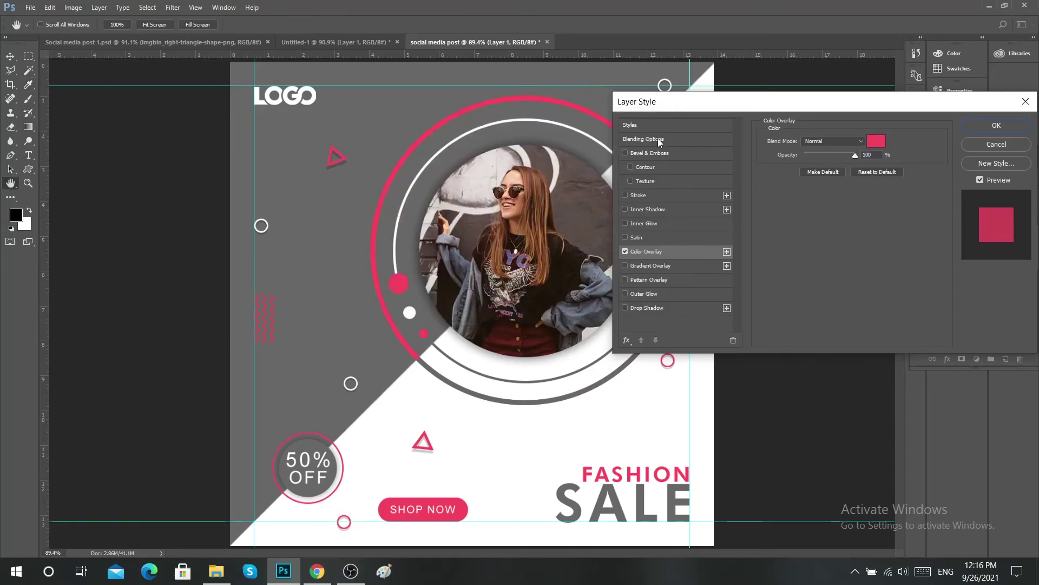
pyautogui.click(988, 125)
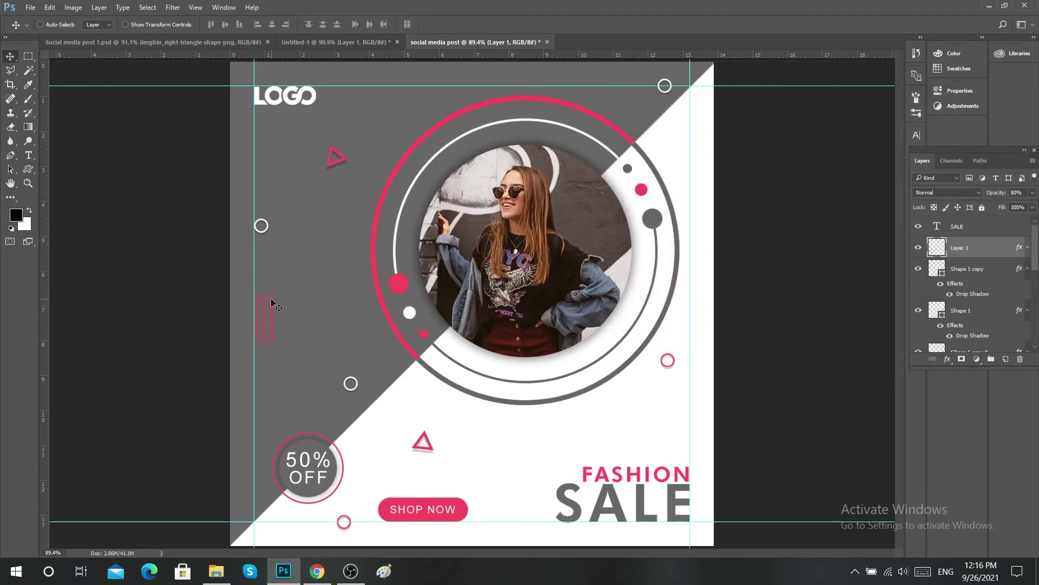
# - Delete a misplaced top zigzag copy and check the zigzag's layer style
pyautogui.moveTo(272, 306)
pyautogui.mouseDown()
pyautogui.moveTo(431, 43)
pyautogui.moveTo(383, 85)
pyautogui.moveTo(383, 76)
pyautogui.mouseUp()
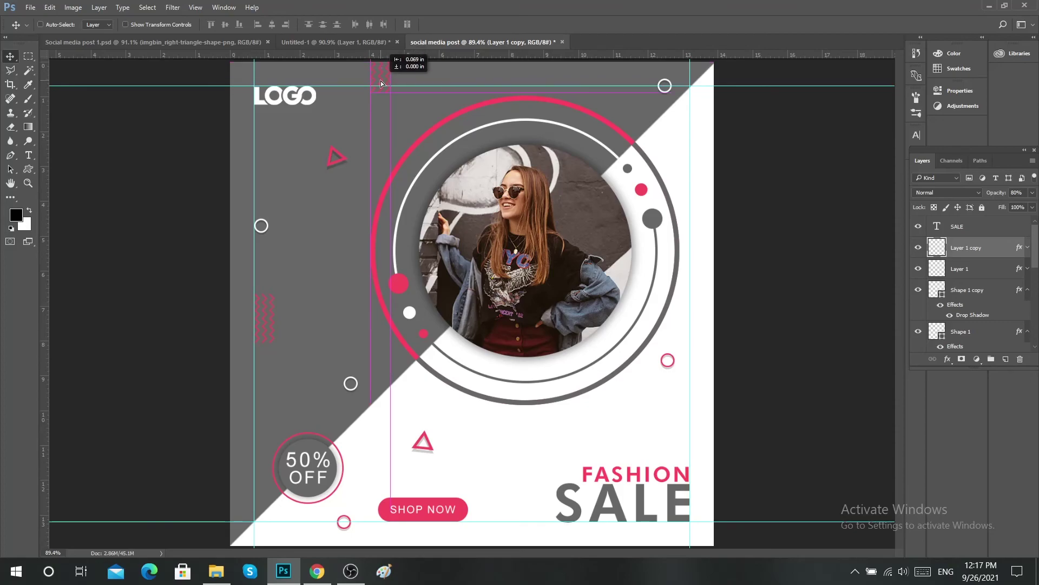
pyautogui.scroll(3, 383, 76)
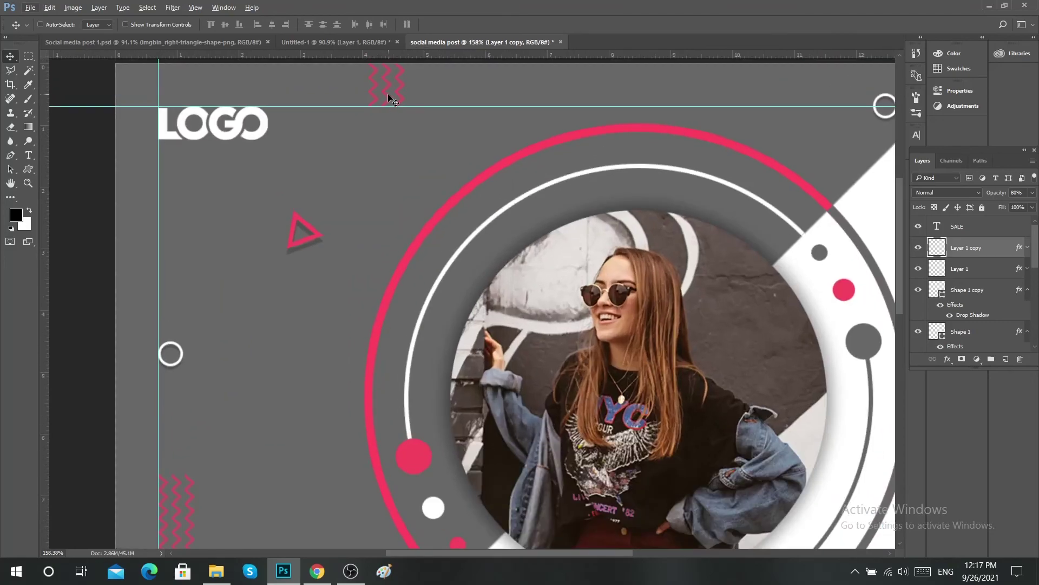
pyautogui.scroll(-3, 388, 97)
pyautogui.press('Delete')
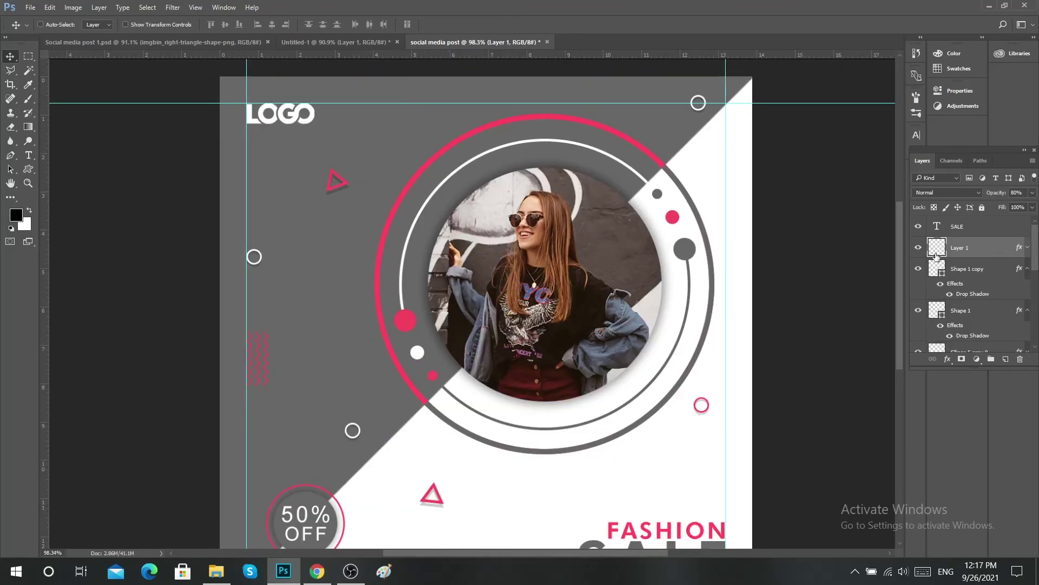
pyautogui.doubleClick(1007, 249)
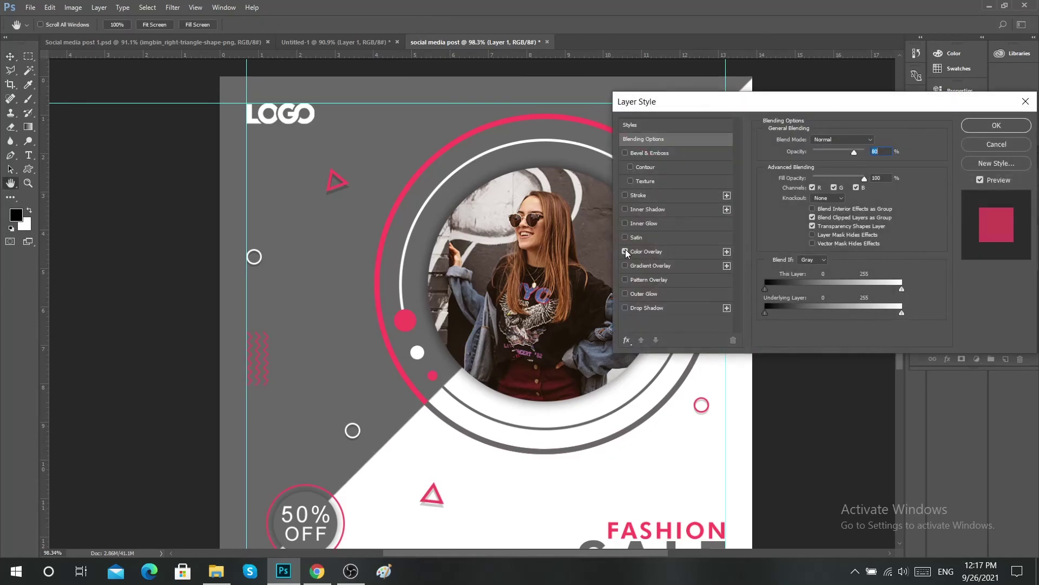
pyautogui.click(994, 126)
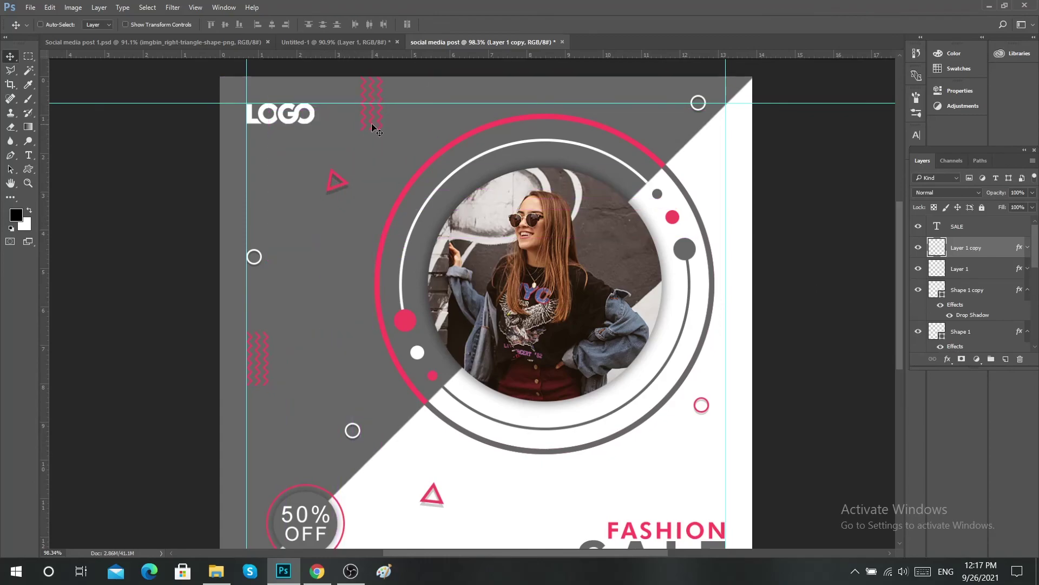
# - Place a zigzag copy on the right edge beside LOGO, scaled to 66.67%
pyautogui.moveTo(259, 350)
pyautogui.mouseDown()
pyautogui.moveTo(386, 81)
pyautogui.moveTo(768, 201)
pyautogui.mouseUp()
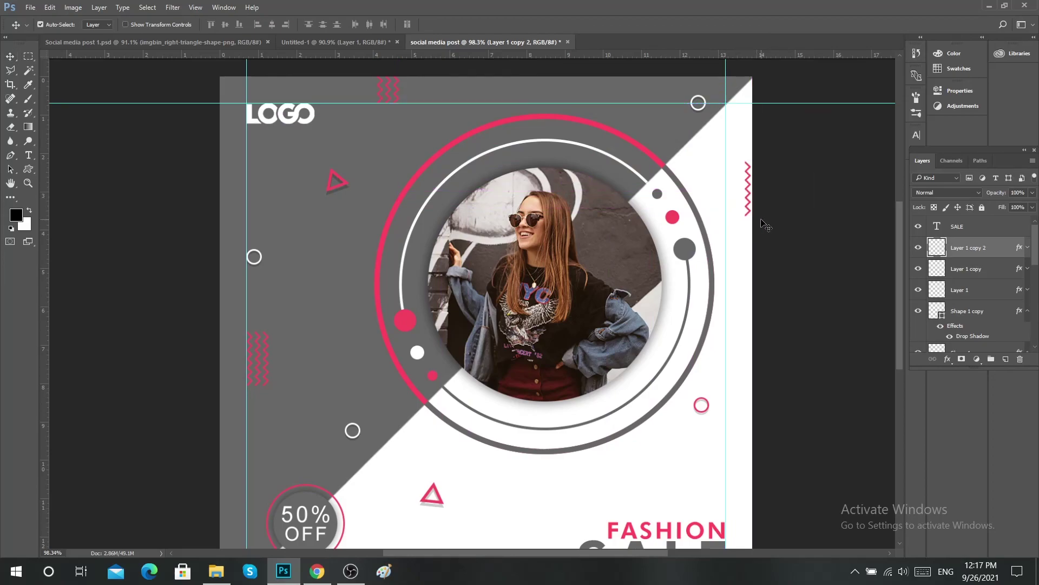
pyautogui.hotkey('ctrl', 't')
pyautogui.moveTo(769, 161); pyautogui.dragTo(764, 169)
pyautogui.press('Left')
pyautogui.press('Left')
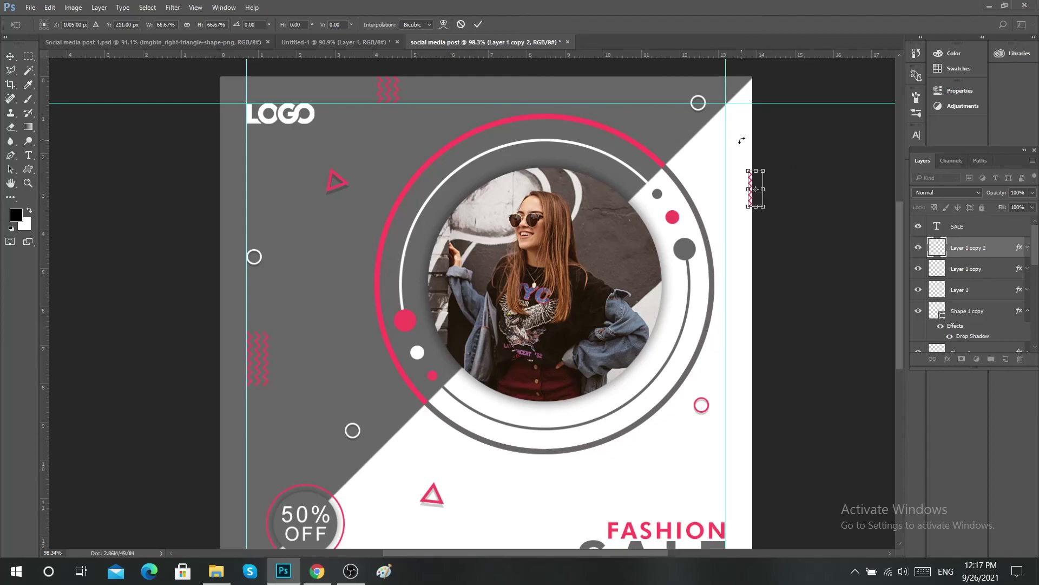
pyautogui.press('Left')
pyautogui.press('Left')
pyautogui.press('Left')
pyautogui.press('Left')
pyautogui.press('Left')
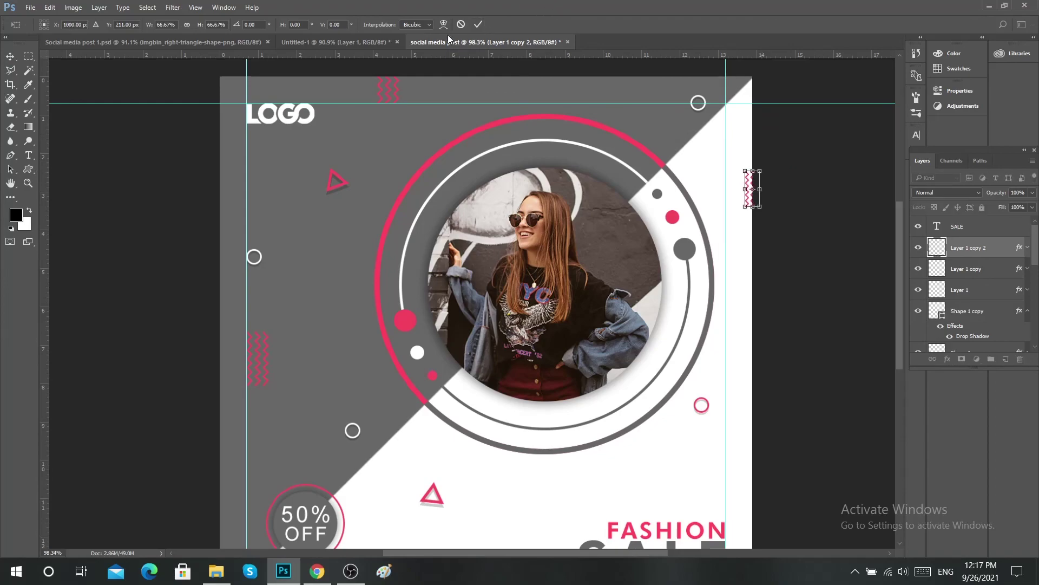
pyautogui.click(479, 24)
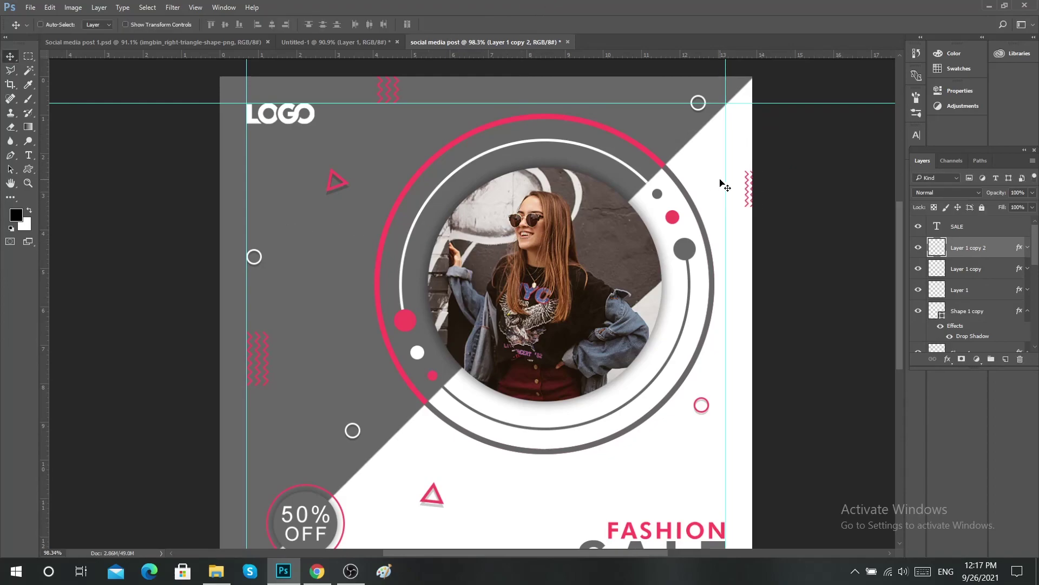
# - Copy a zigzag to the upper left, flip it horizontally, and position it near the edge
pyautogui.moveTo(724, 185); pyautogui.dragTo(281, 181)
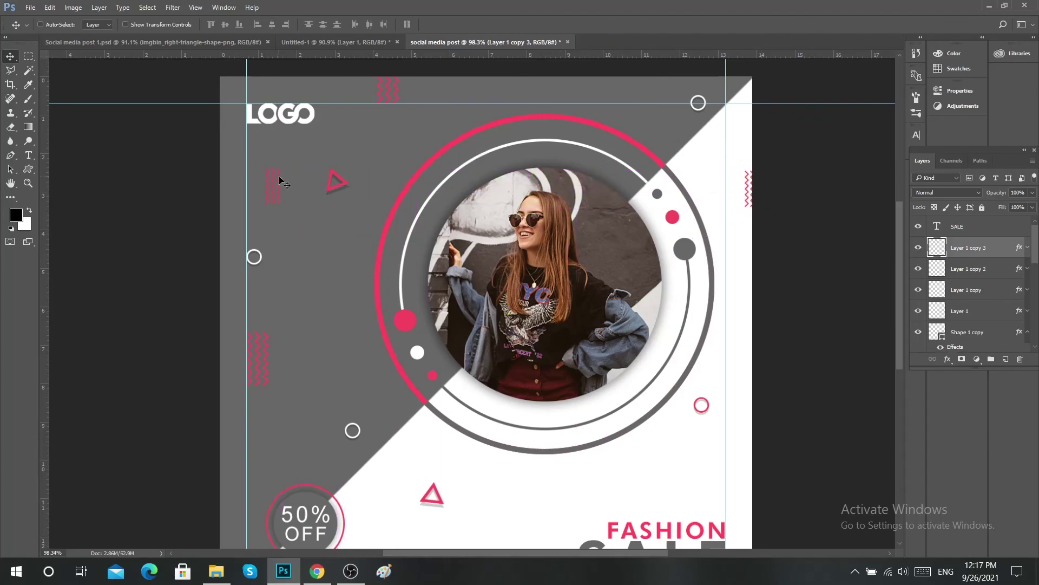
pyautogui.hotkey('ctrl', 't')
pyautogui.rightClick(276, 182)
pyautogui.click(304, 350)
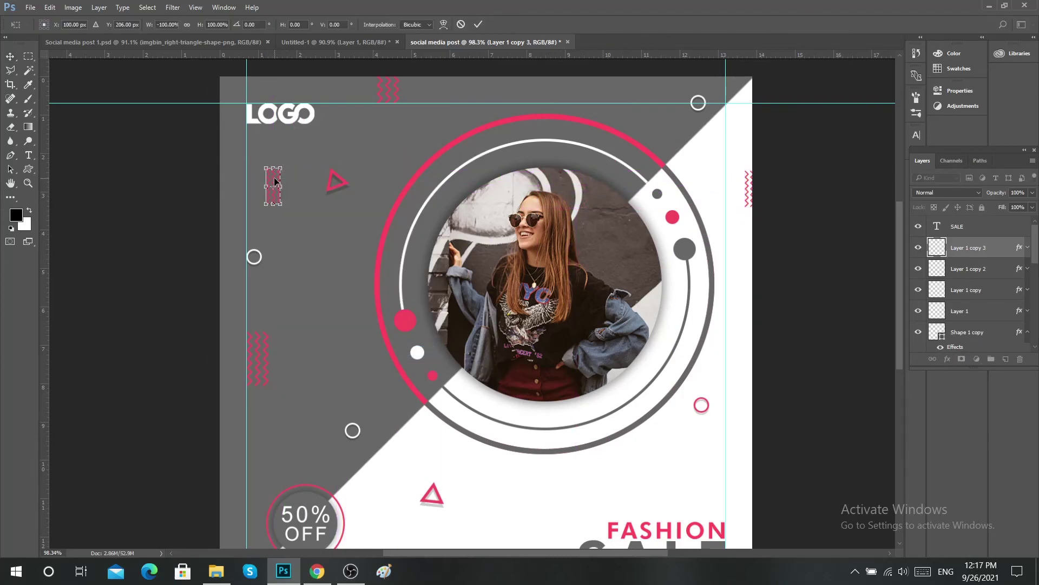
pyautogui.moveTo(275, 181); pyautogui.dragTo(229, 175)
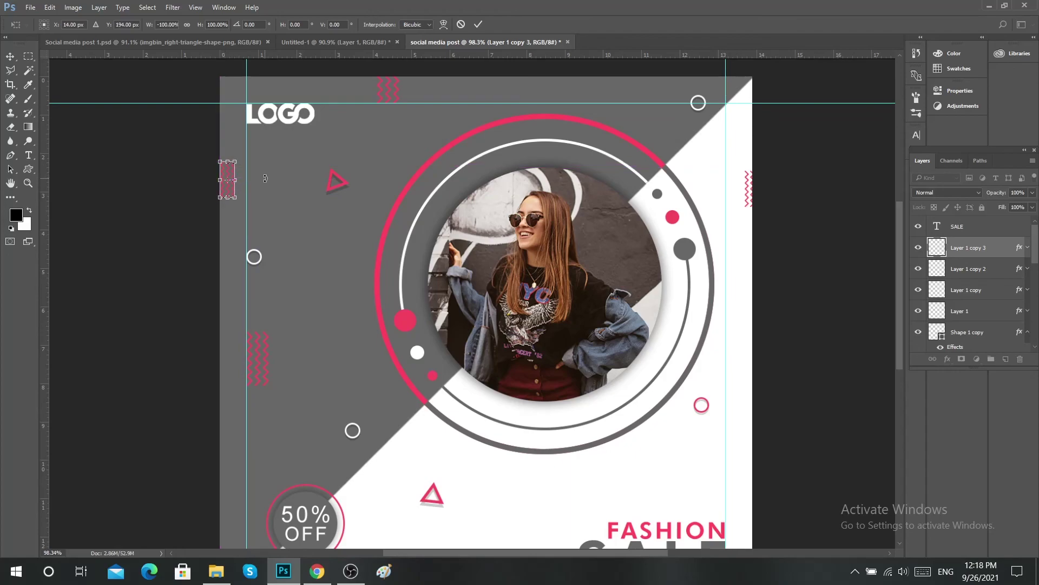
pyautogui.press('Left')
pyautogui.press('Left')
pyautogui.press('Left')
pyautogui.hotkey('shift', 'Down')
pyautogui.hotkey('shift', 'Down')
pyautogui.hotkey('shift', 'Down')
pyautogui.click(480, 26)
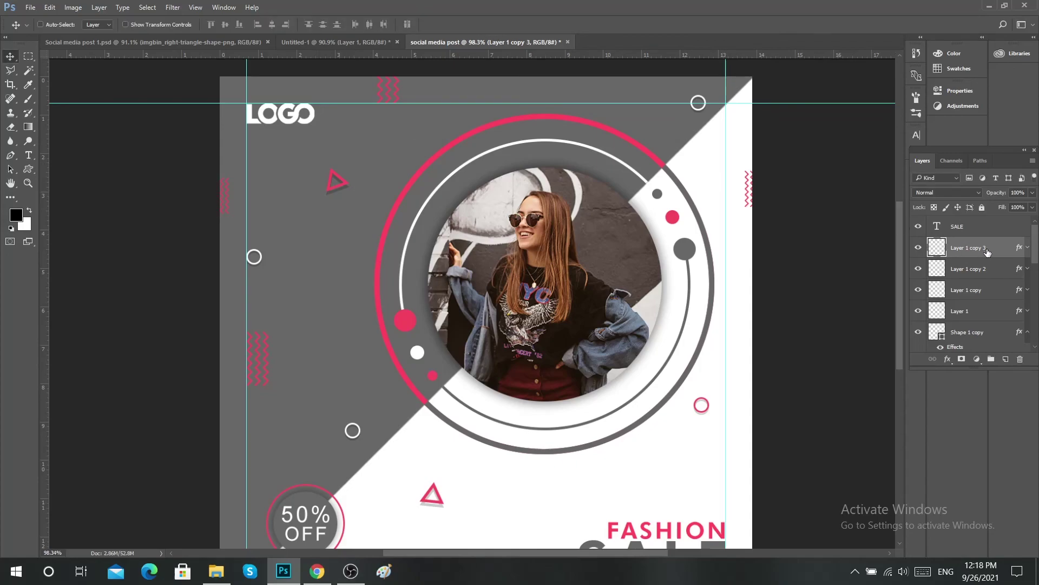
# - Set the flipped zigzag's Color Overlay to white #ffffff
pyautogui.doubleClick(956, 248)
pyautogui.click(684, 251)
pyautogui.click(876, 141)
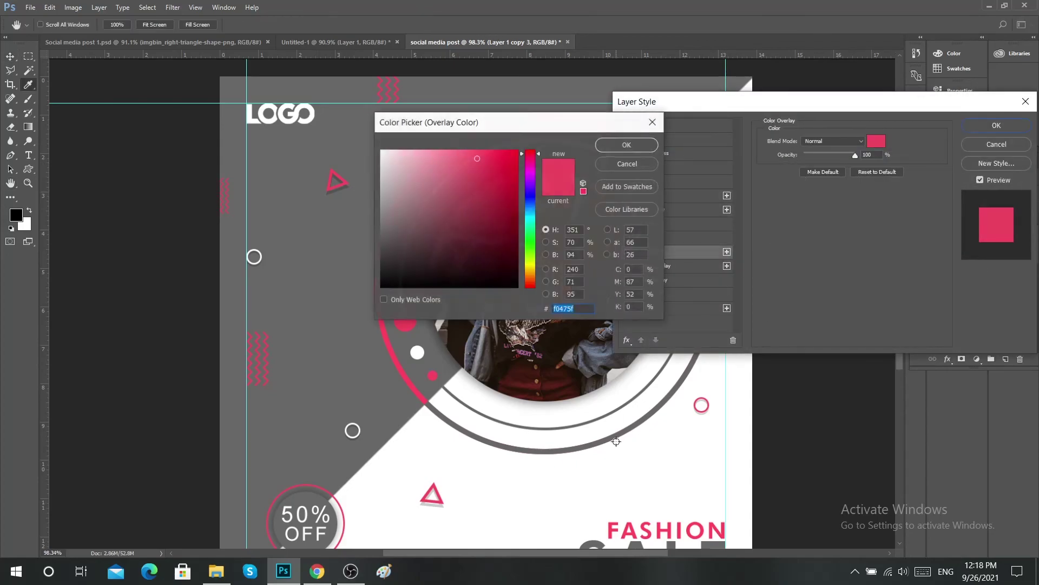
pyautogui.write('ffffff')
pyautogui.press('Return')
pyautogui.press('Return')
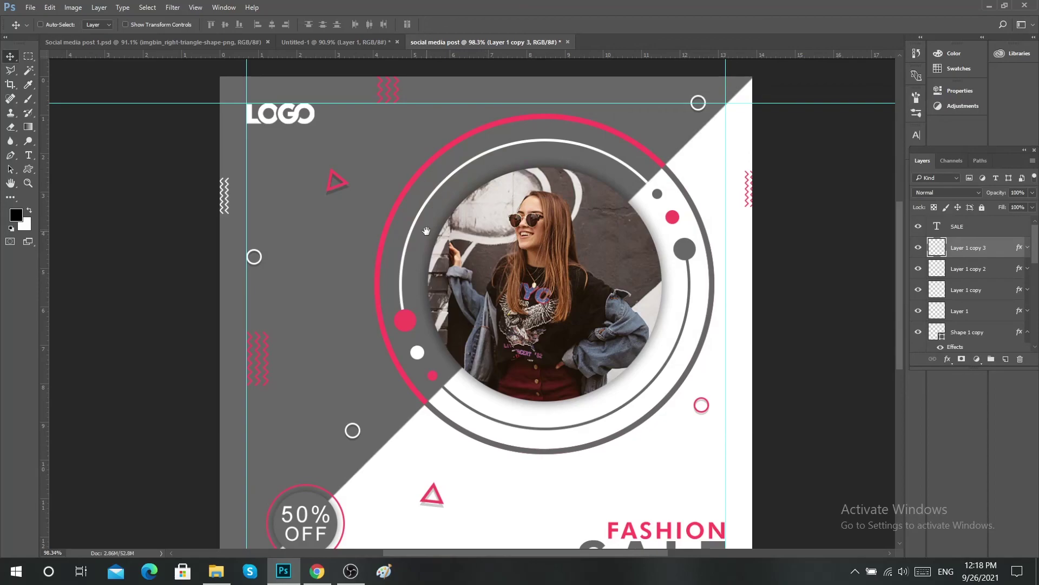